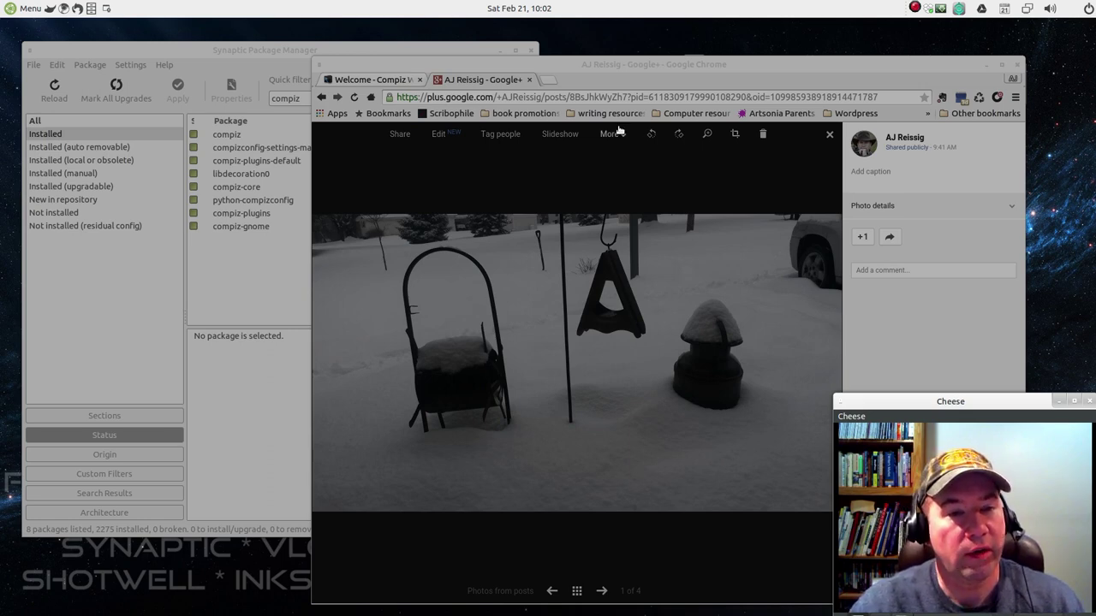
Browse the snow photos in the Google+ post up to the fourth one, ending back on the second.
left_click(617, 84)
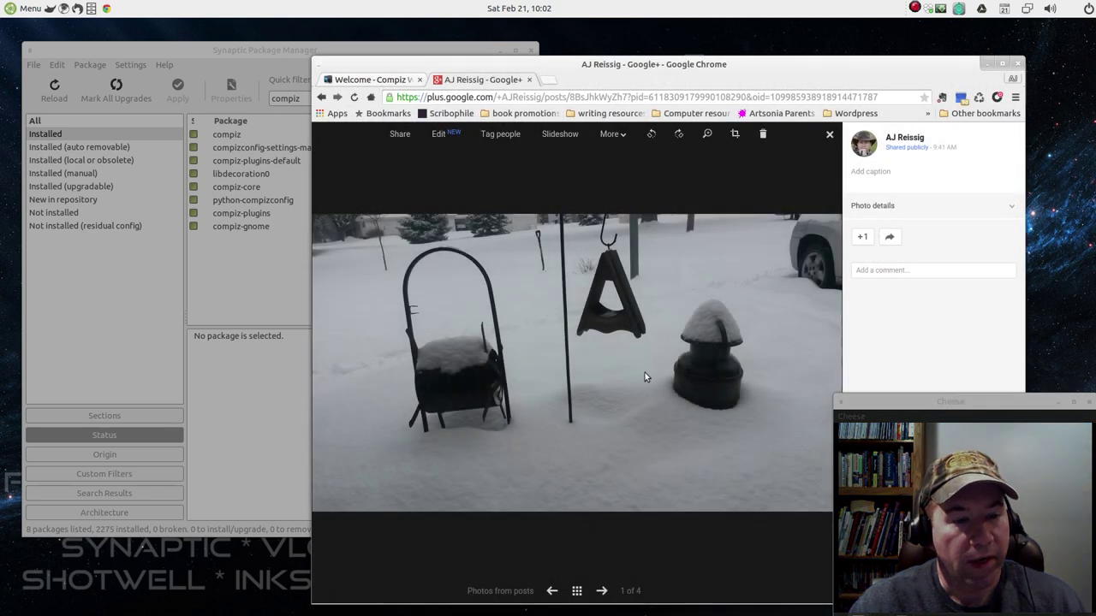
left_click(601, 592)
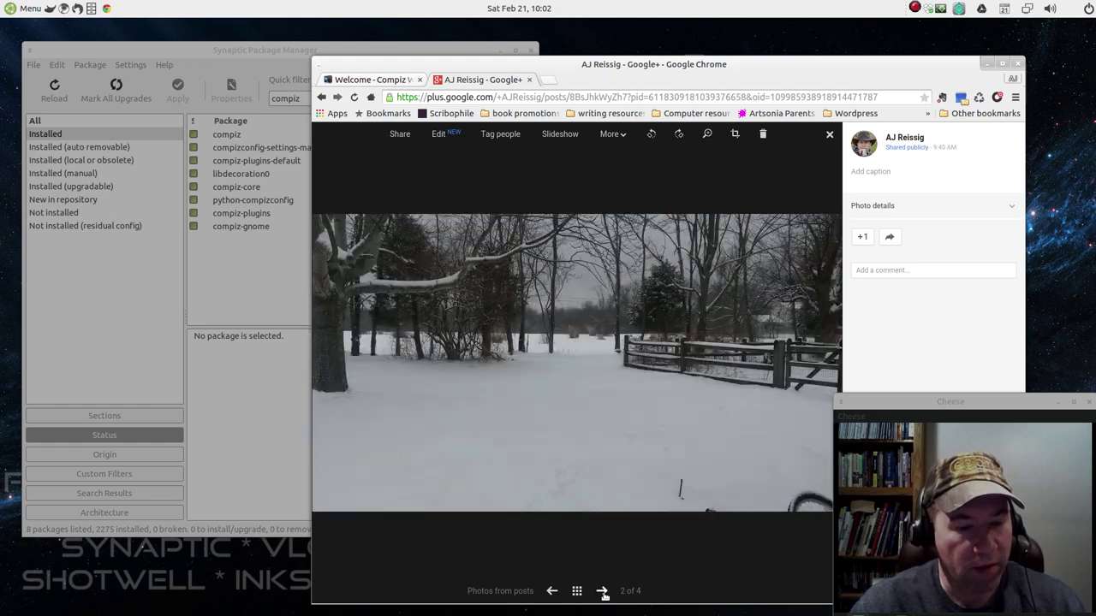
left_click(602, 591)
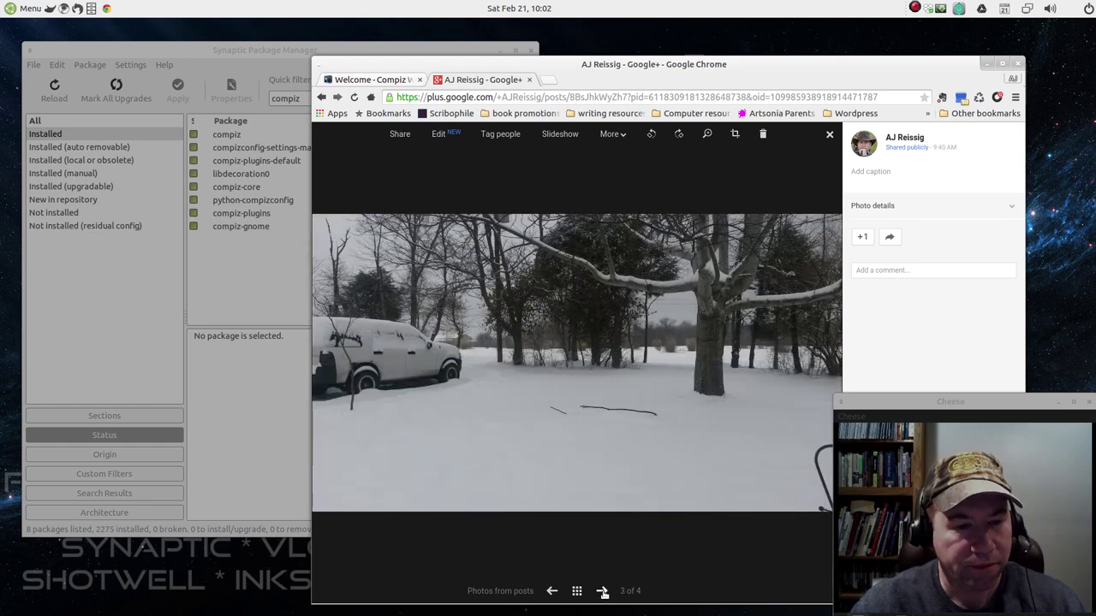
left_click(602, 591)
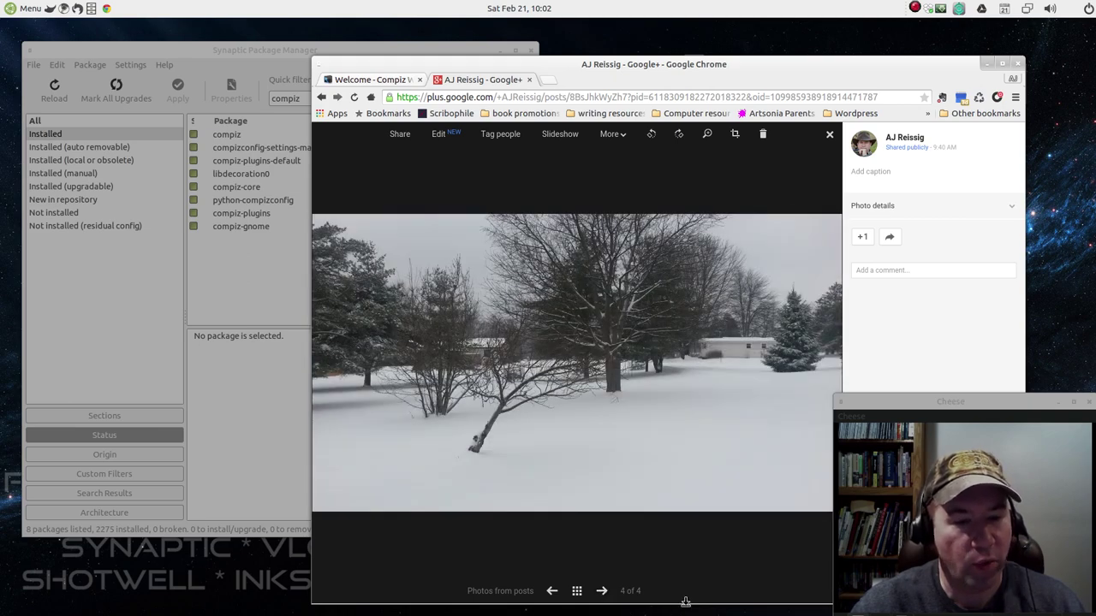
left_click(552, 591)
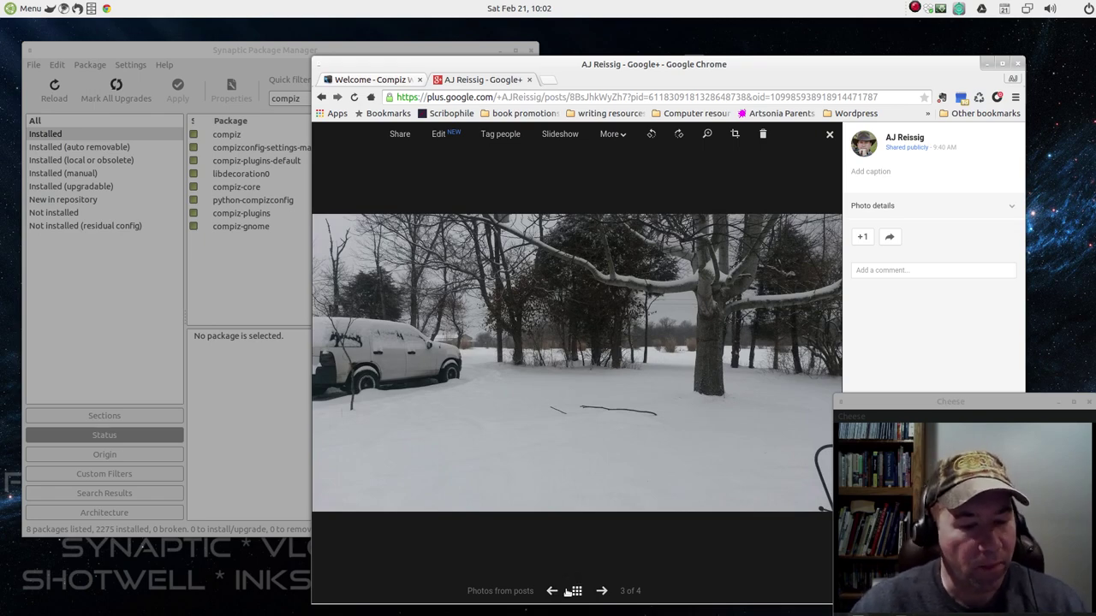
left_click(553, 592)
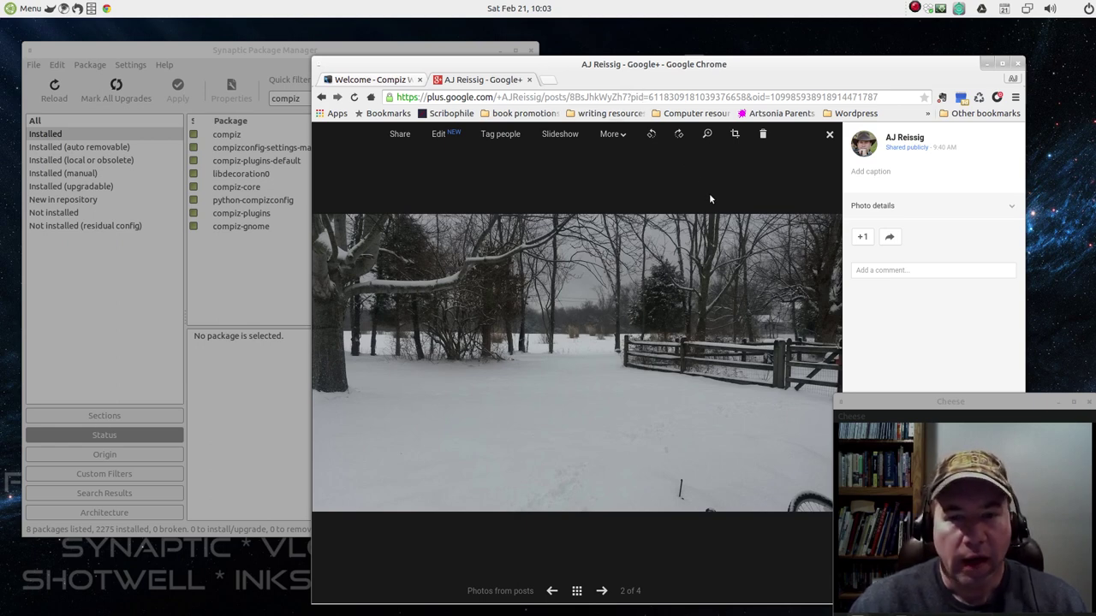
Switch focus among the Cheese, Chrome and Synaptic windows to examine the dimming of inactive windows, and shift the Synaptic window slightly.
left_click(900, 410)
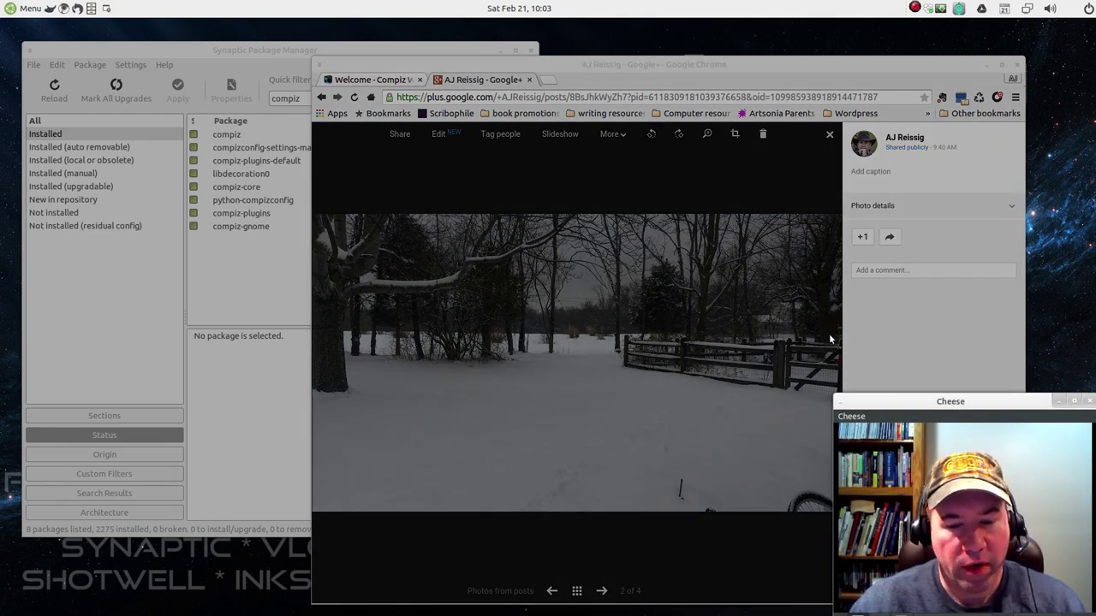
left_click(580, 64)
left_click(219, 53)
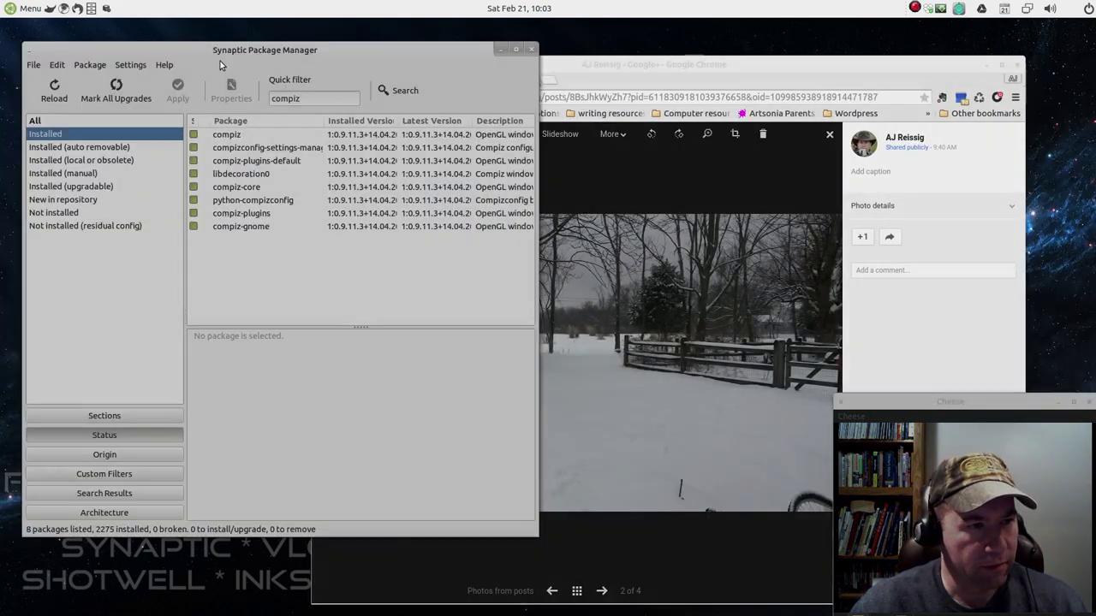
left_click(603, 65)
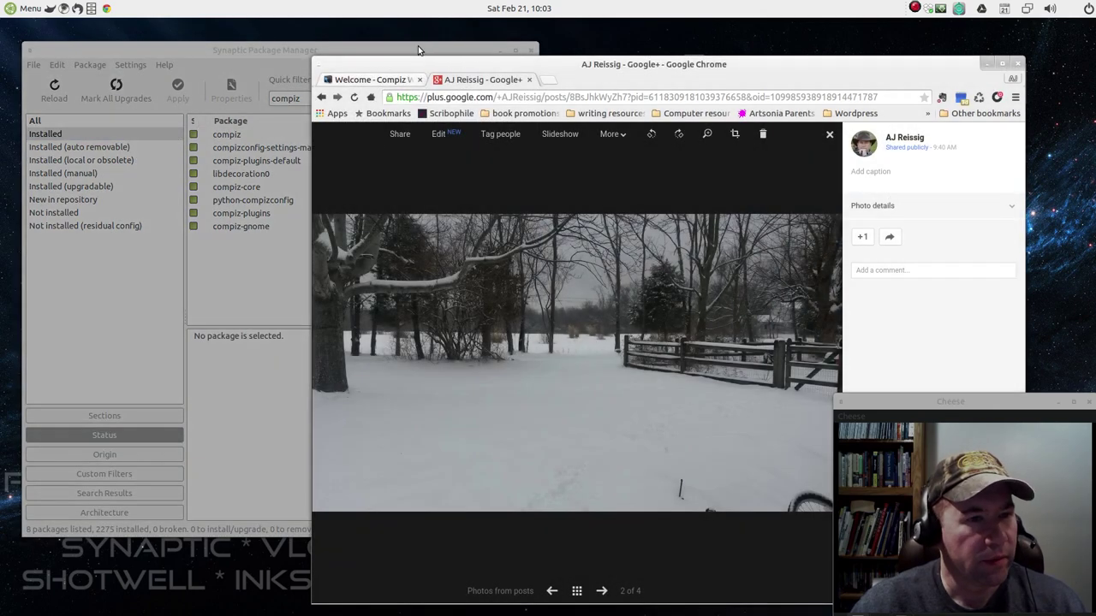
left_click(417, 47)
left_click(546, 64)
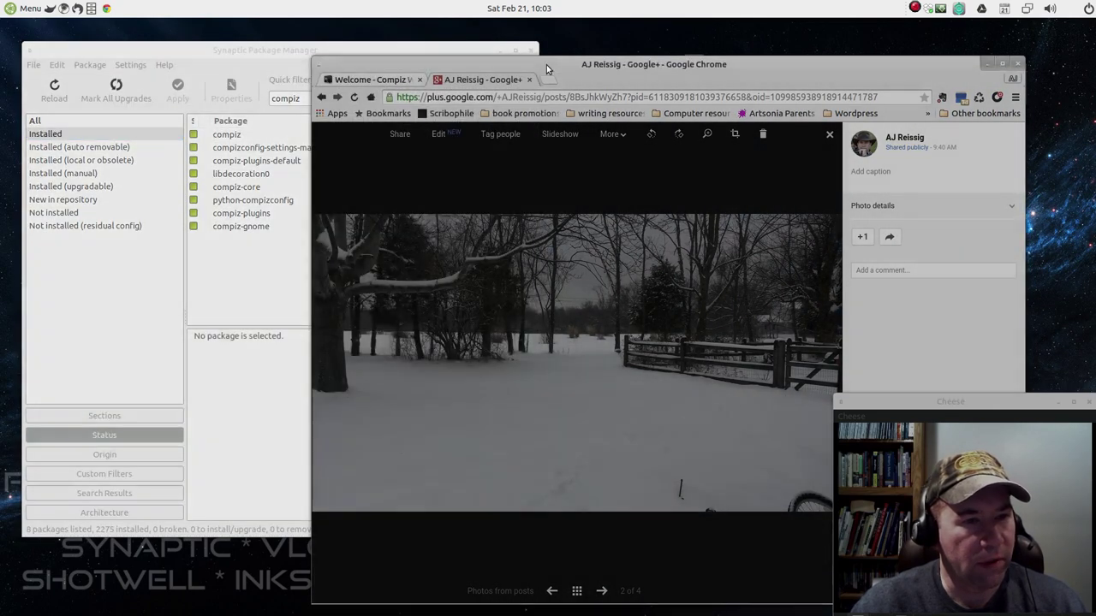
left_click(372, 46)
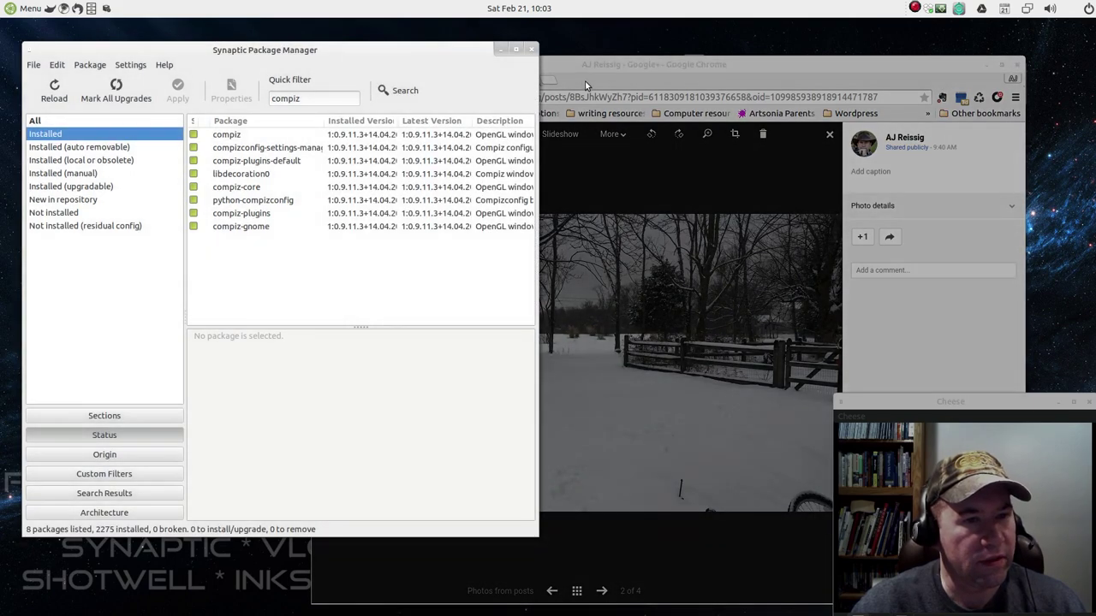
left_click(574, 69)
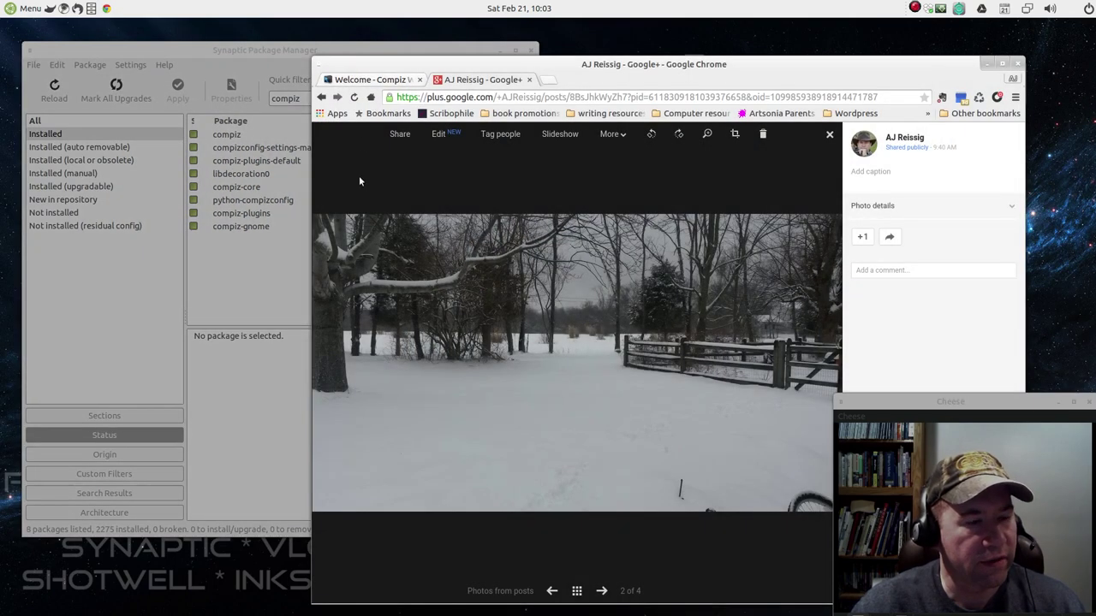
left_click(144, 48)
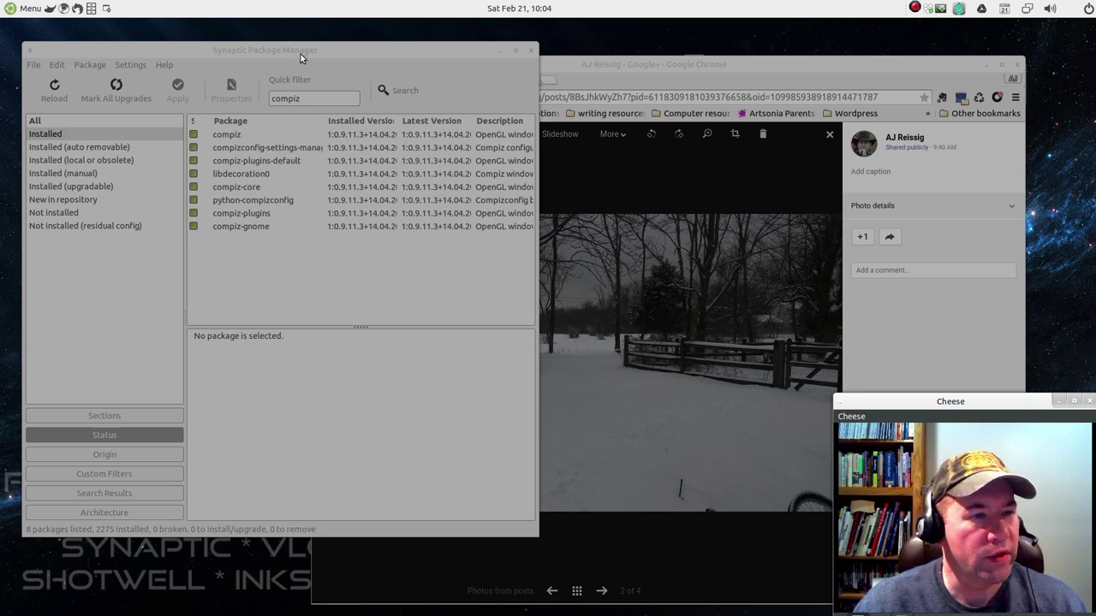
mouse_move(282, 49)
left_mouse_down()
mouse_move(248, 50)
mouse_move(619, 53)
mouse_move(248, 45)
mouse_move(364, 55)
mouse_move(285, 49)
left_mouse_up()
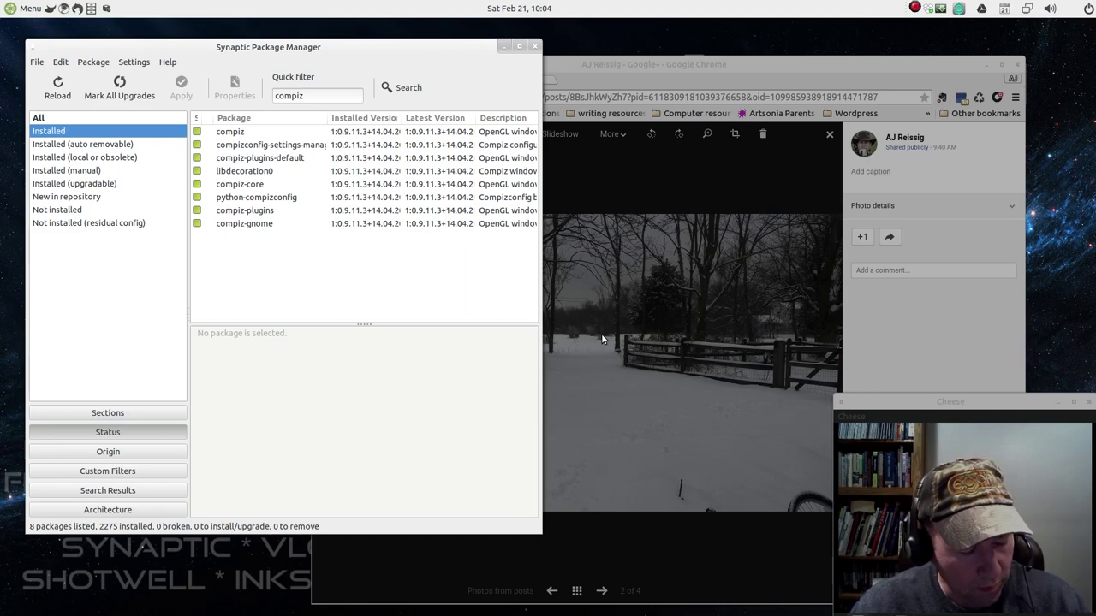
Show the overview of all open windows and cycle through them with the window switcher to examine its animation.
key("shift+alt+Up")
key("alt+Tab")
key("alt+Tab")
key("alt+Tab")
key("alt+Tab")
key("alt+Tab")
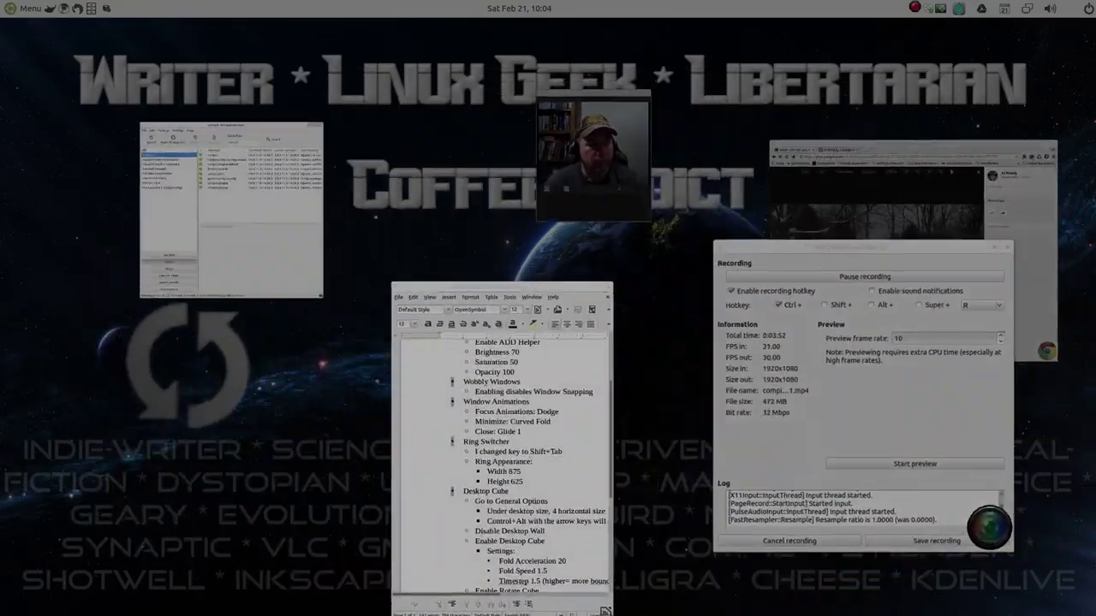
key("alt+Tab")
key("alt+Tab")
key("alt+Tab")
key("alt+Tab")
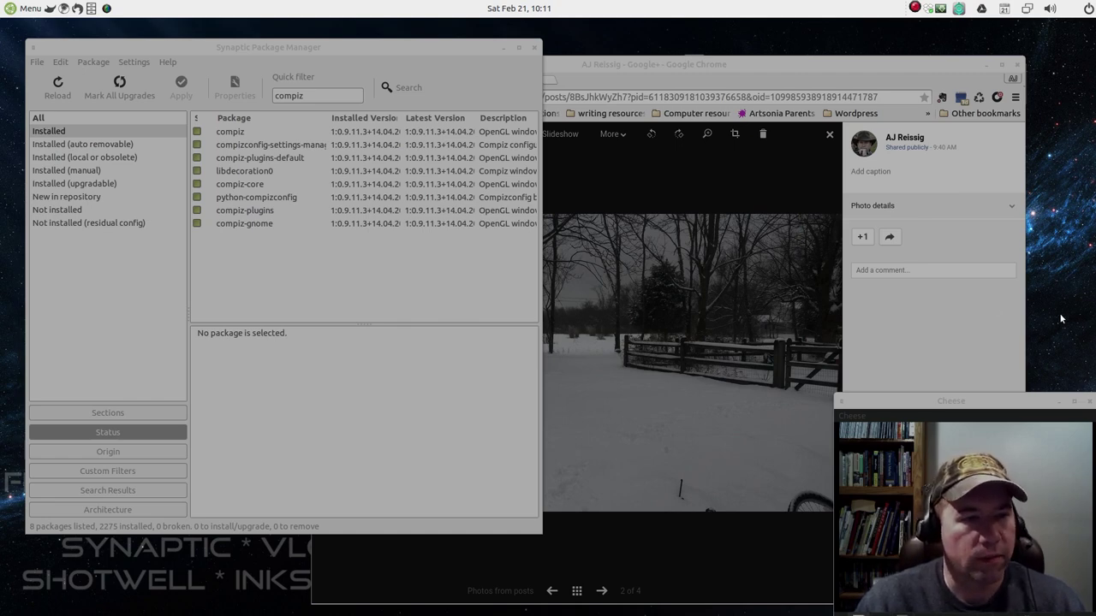
Search the installed applications for "compiz", open CompizConfig Settings Manager and place its window near the lower middle of the desktop.
left_click(459, 50)
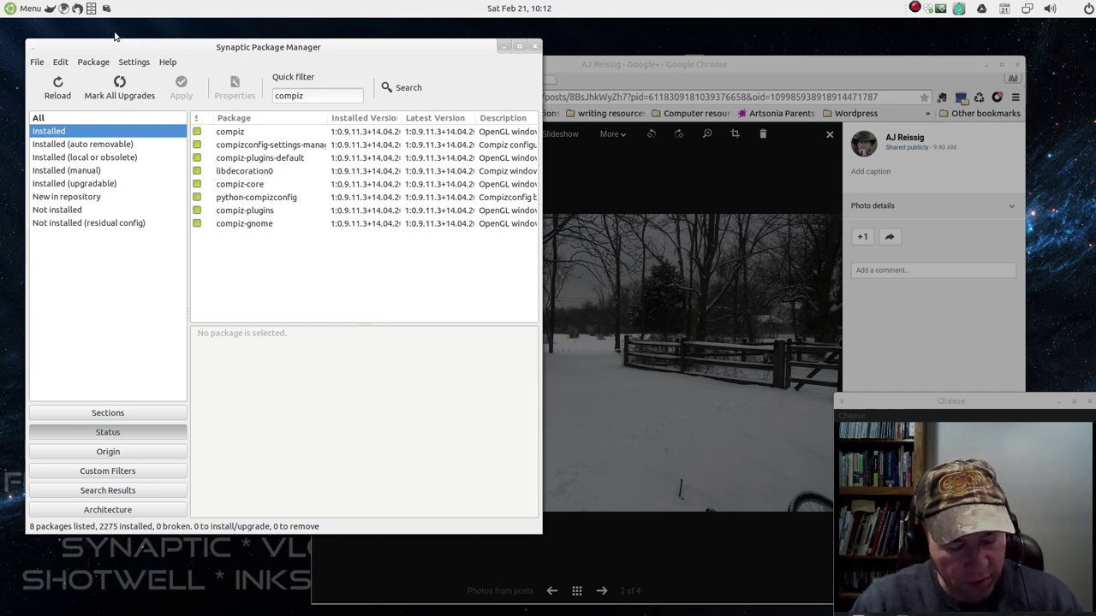
key("super")
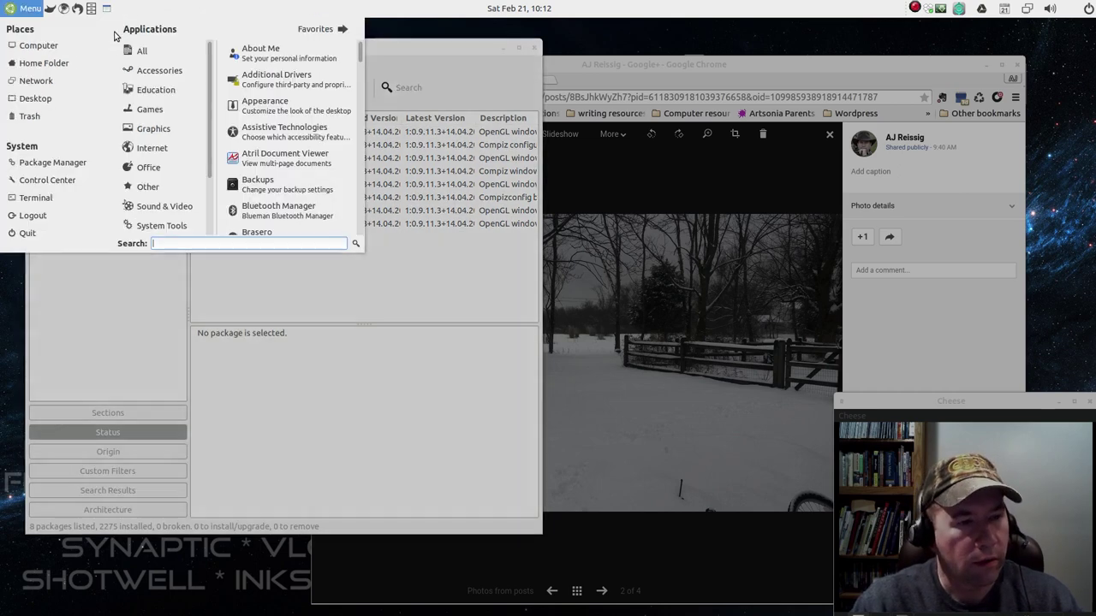
type("compiz")
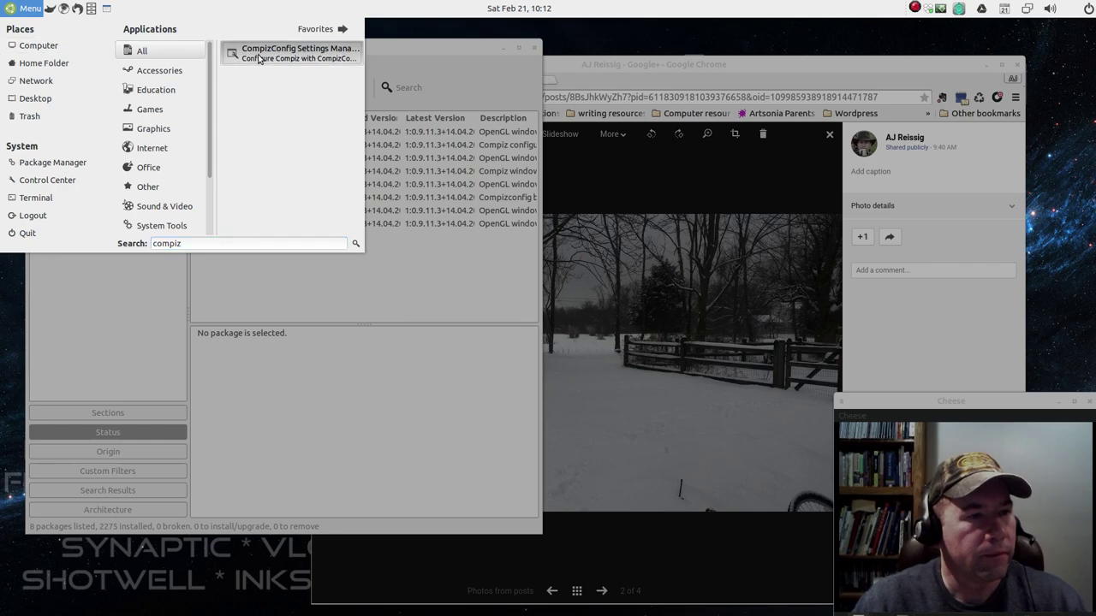
left_click(291, 53)
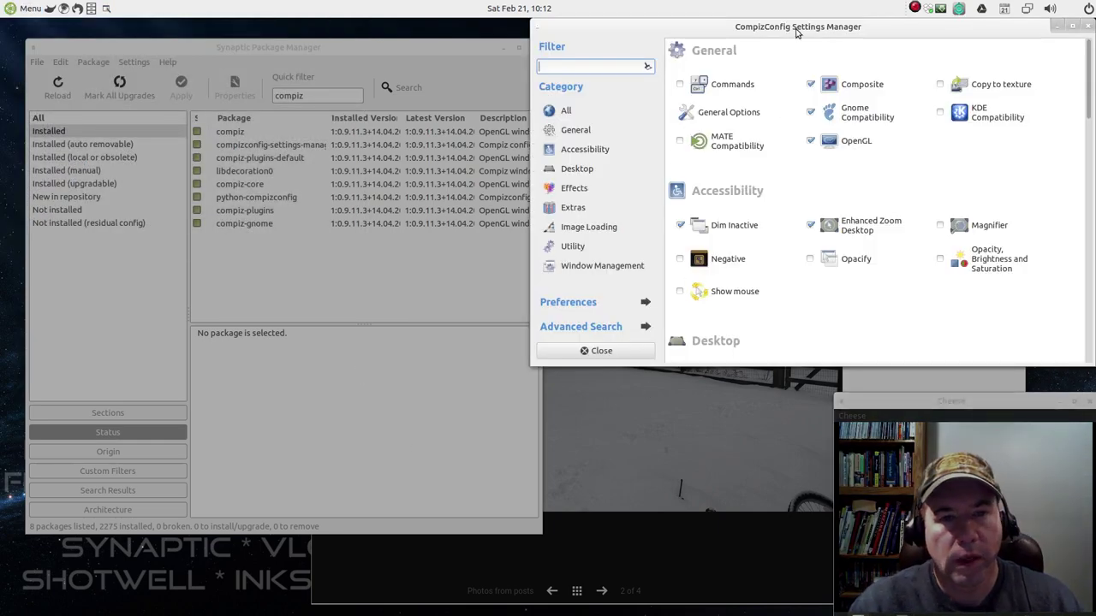
left_click_drag(798, 26, 519, 229)
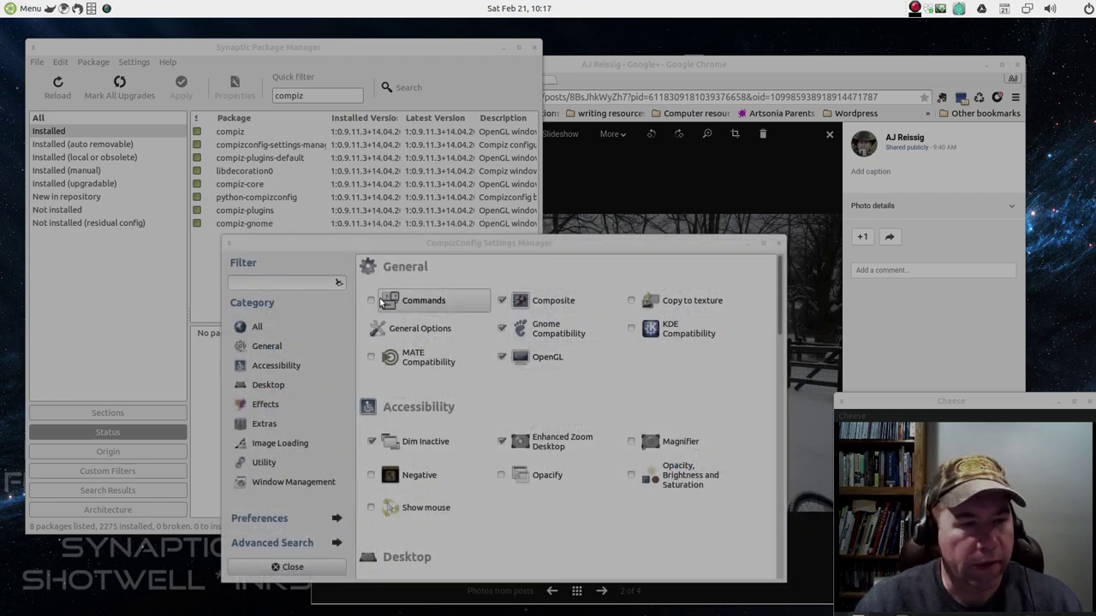
Filter the plugins by "move", open the Move Window settings and move the window around to examine its transparency.
left_click(288, 287)
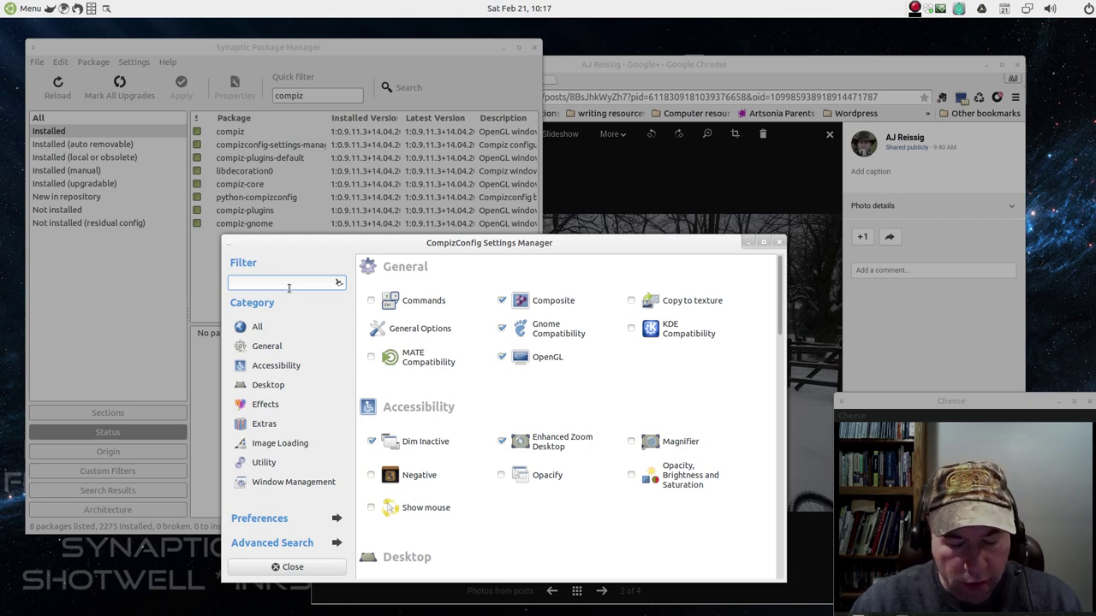
type("move")
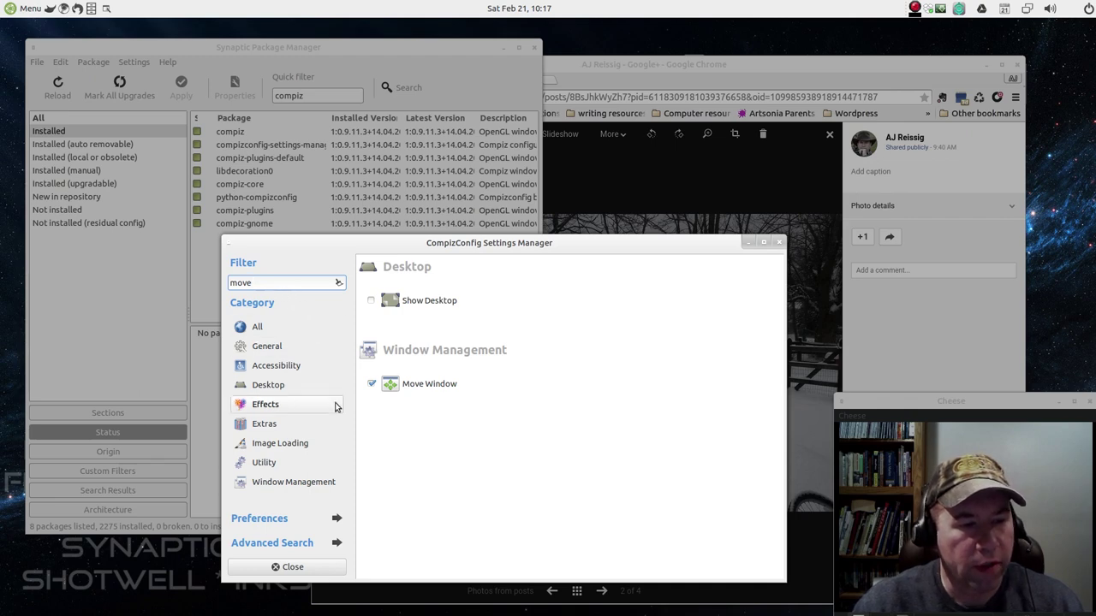
left_click(437, 387)
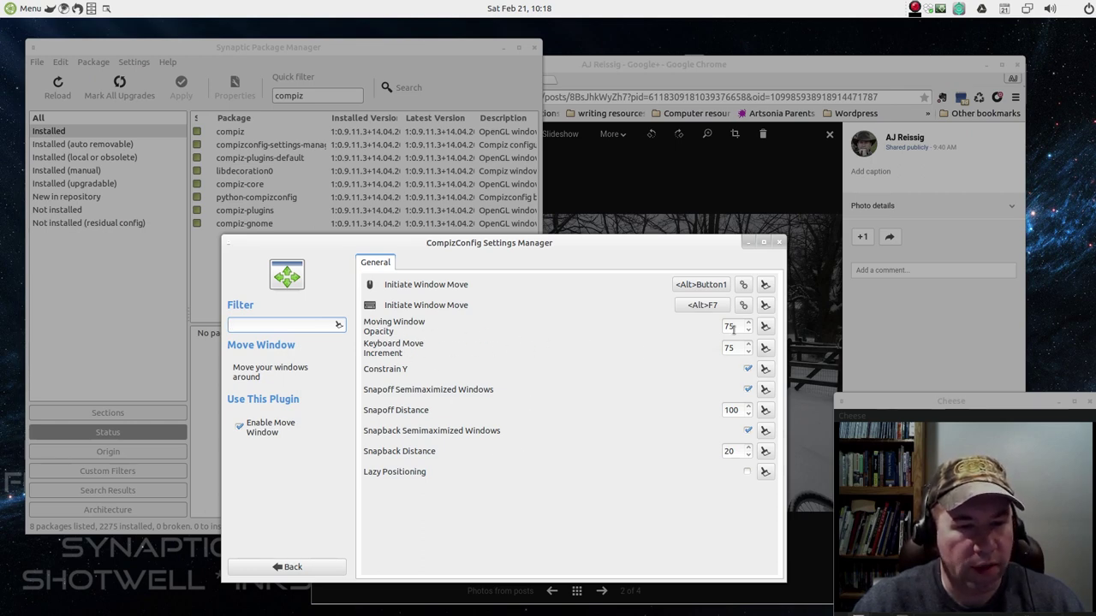
left_click_drag(670, 243, 706, 248)
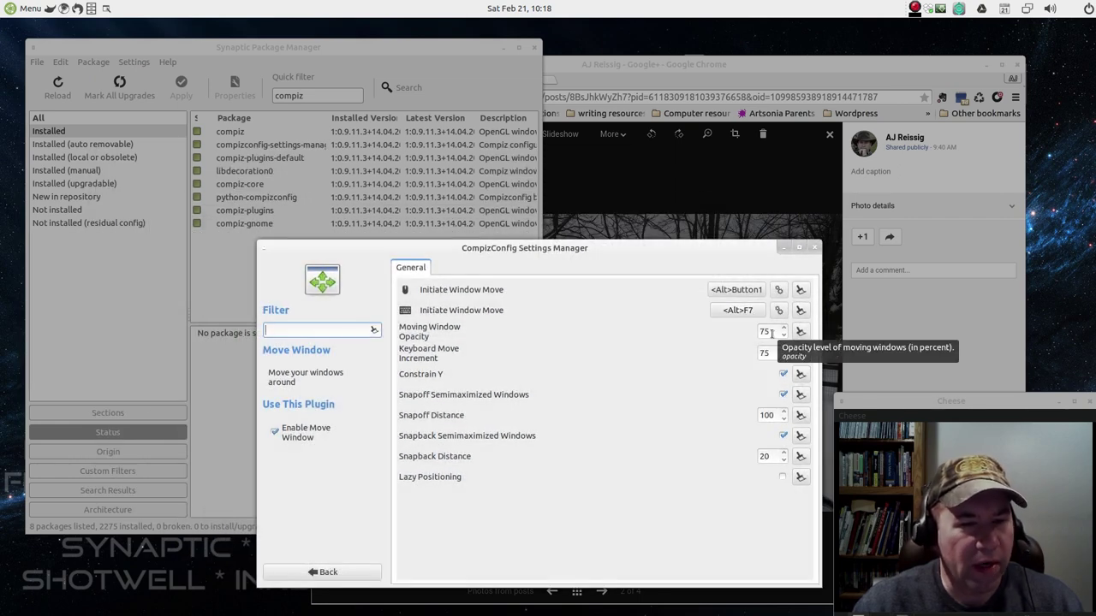
left_click_drag(723, 249, 690, 266)
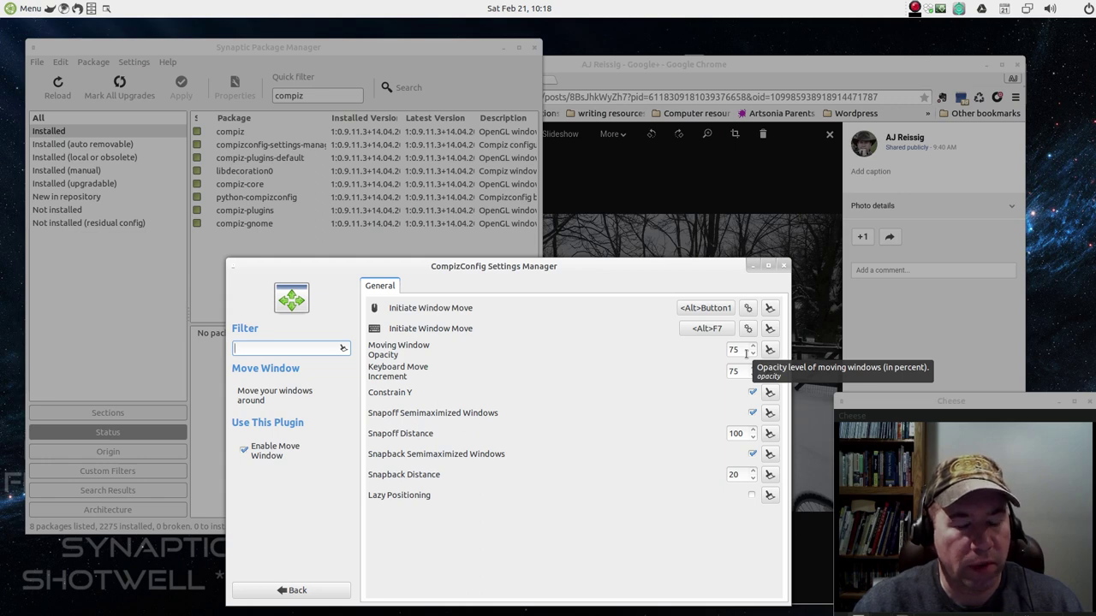
Set the Moving Window Opacity to 25 and move the window slightly to test the effect.
left_click_drag(745, 352, 712, 351)
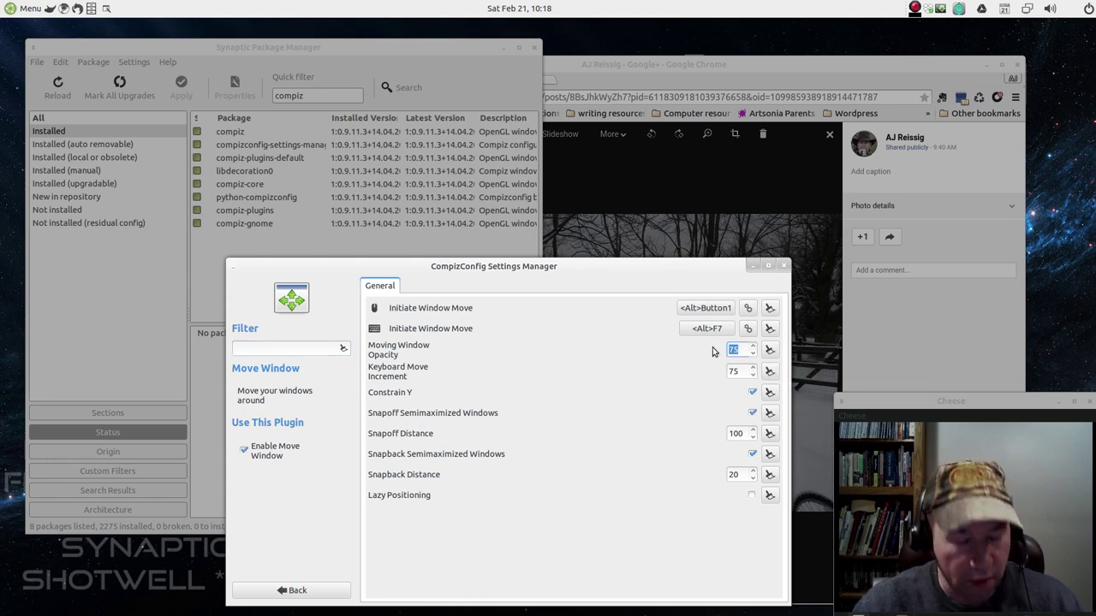
type("2")
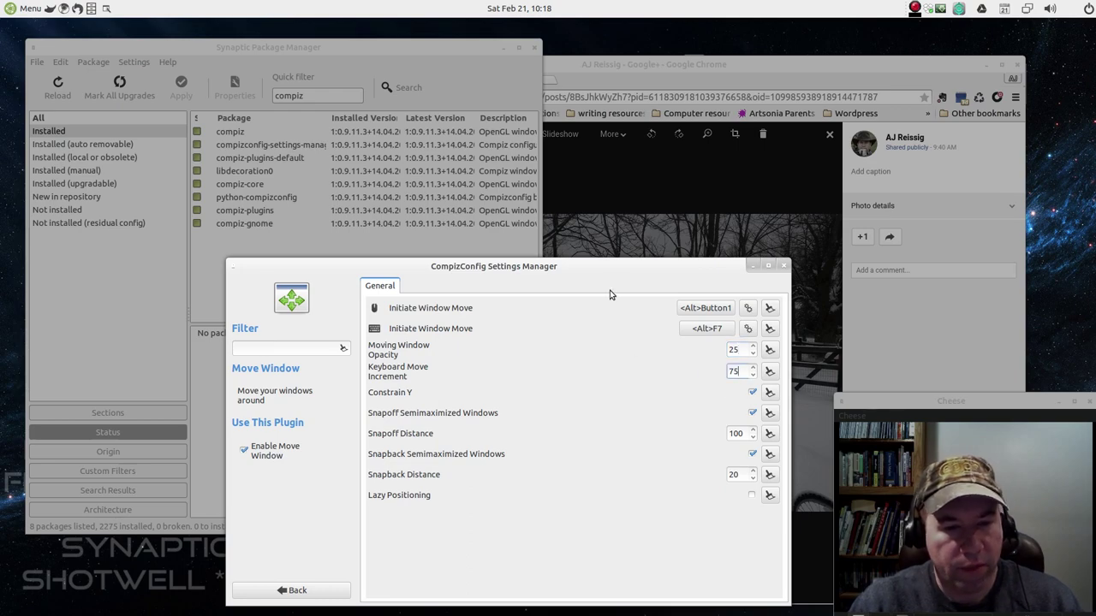
mouse_move(616, 267)
left_mouse_down()
mouse_move(486, 137)
mouse_move(651, 240)
mouse_move(589, 55)
mouse_move(611, 257)
mouse_move(623, 251)
left_mouse_up()
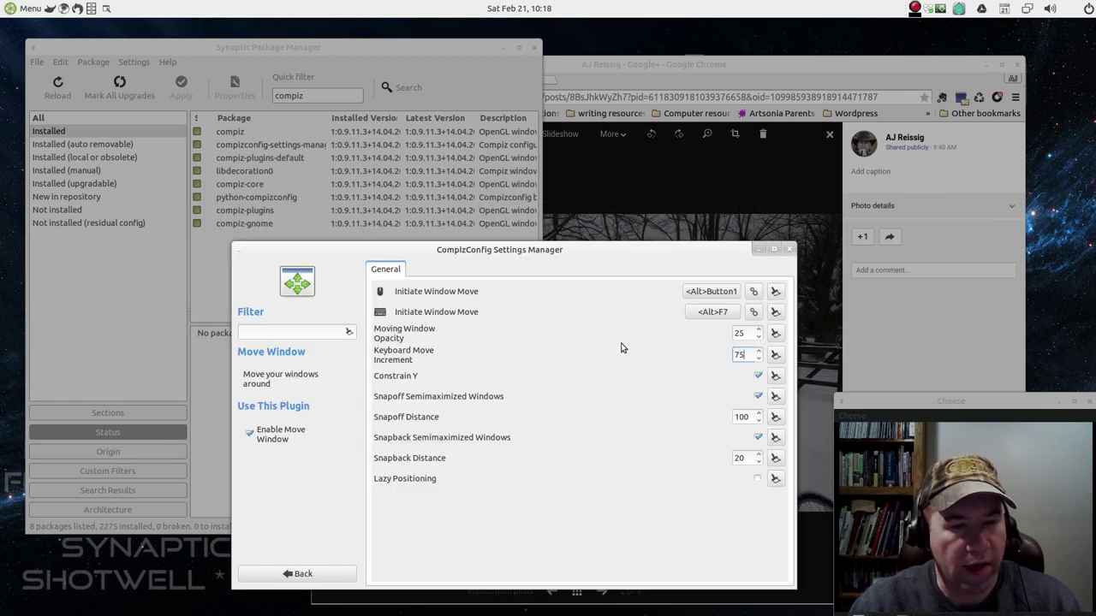
Set the Moving Window Opacity to 75.
double_click(742, 334)
type("7")
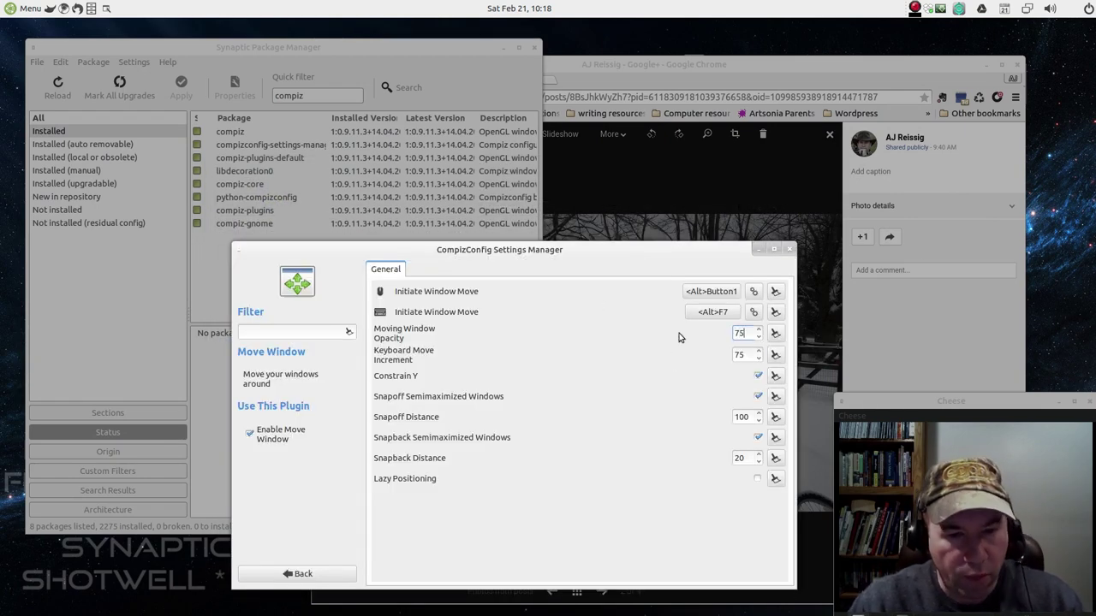
left_click(744, 354)
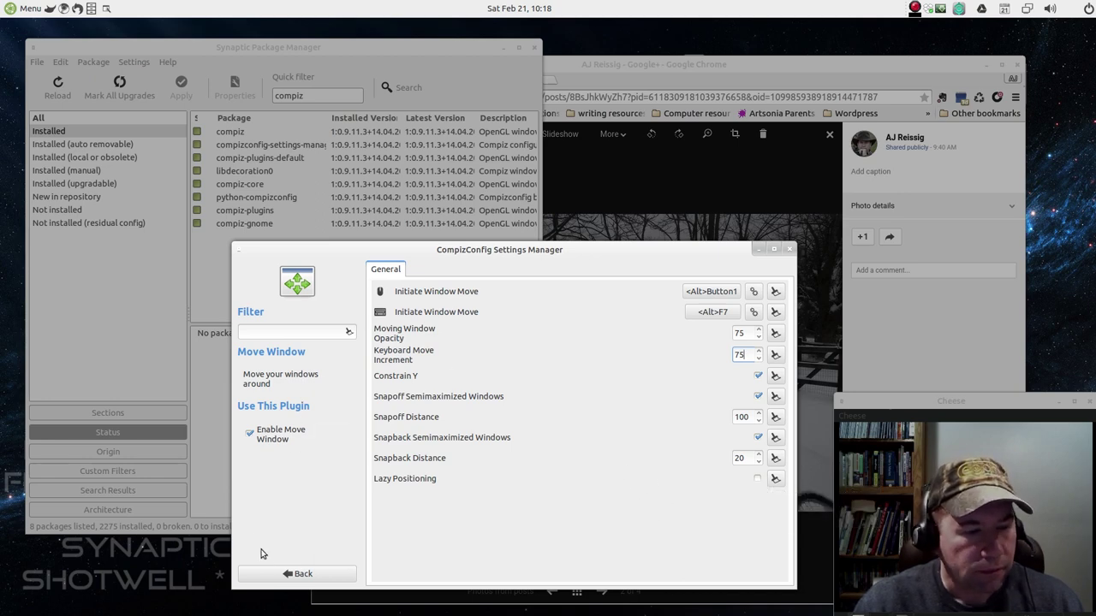
Return to the plugin overview, replace the filter text with "dim" and open the Dim Inactive plugin's settings.
left_click(267, 575)
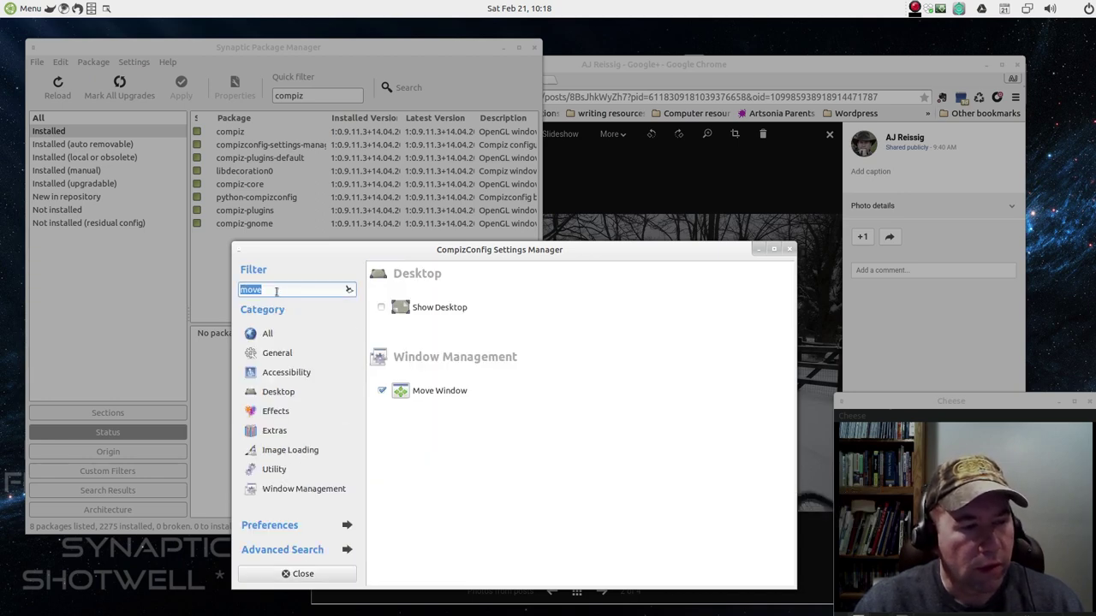
left_click(276, 291)
key("BackSpace")
key("BackSpace")
key("BackSpace")
key("BackSpace")
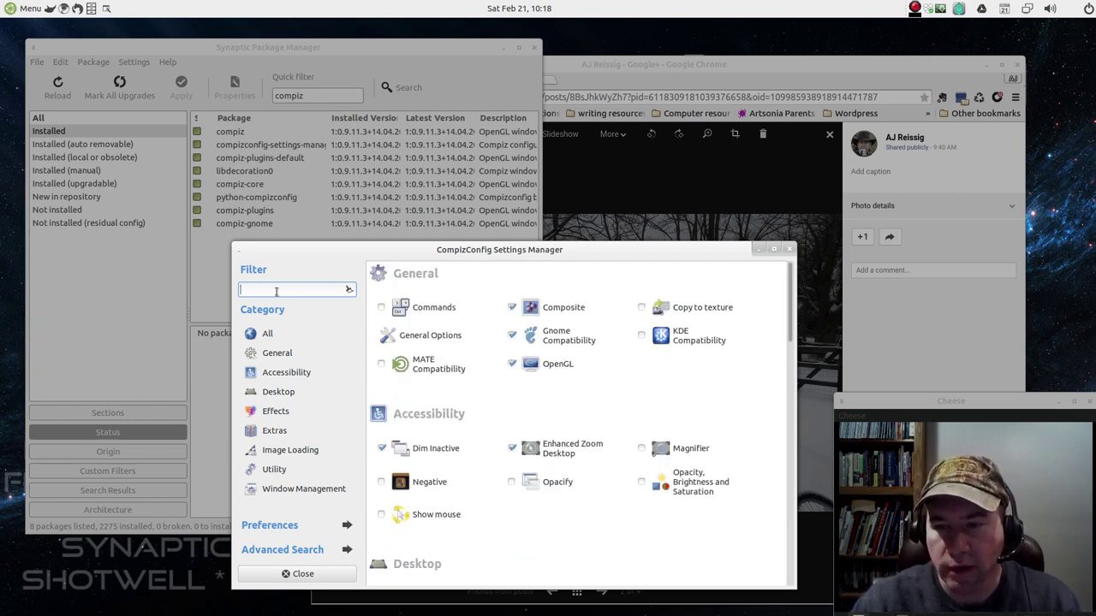
type("dim")
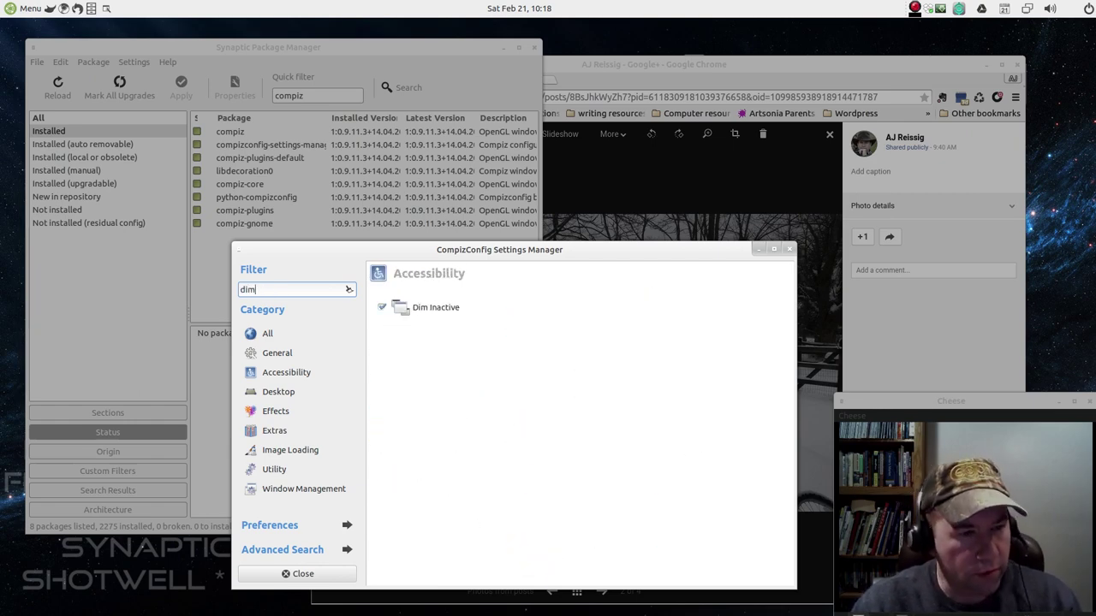
left_click(442, 310)
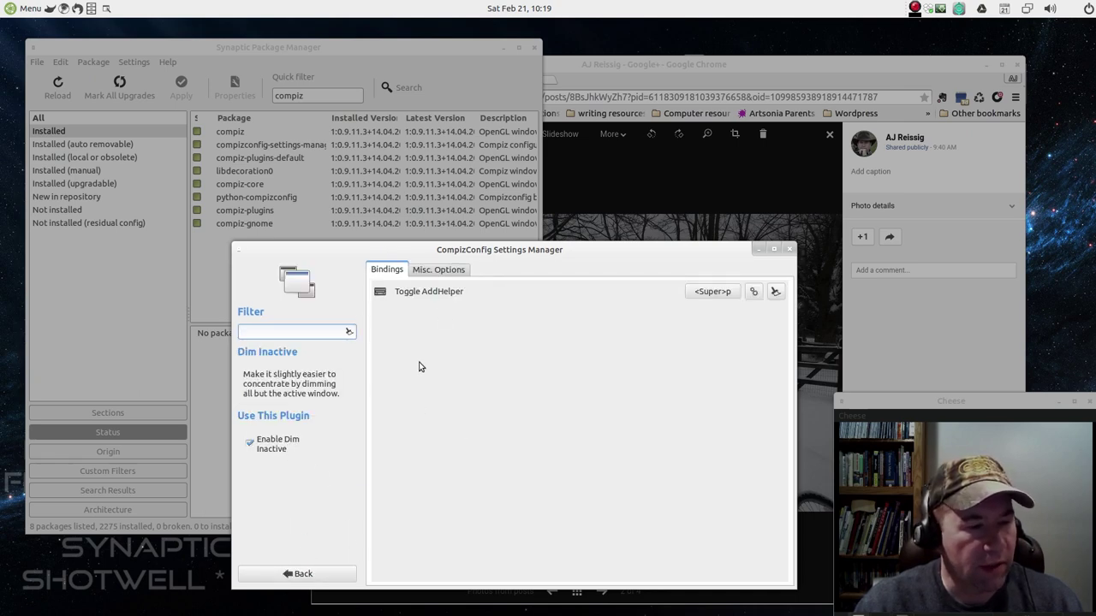
Examine the Dim Inactive plugin's miscellaneous options and its key binding for toggling the effect.
left_click(438, 271)
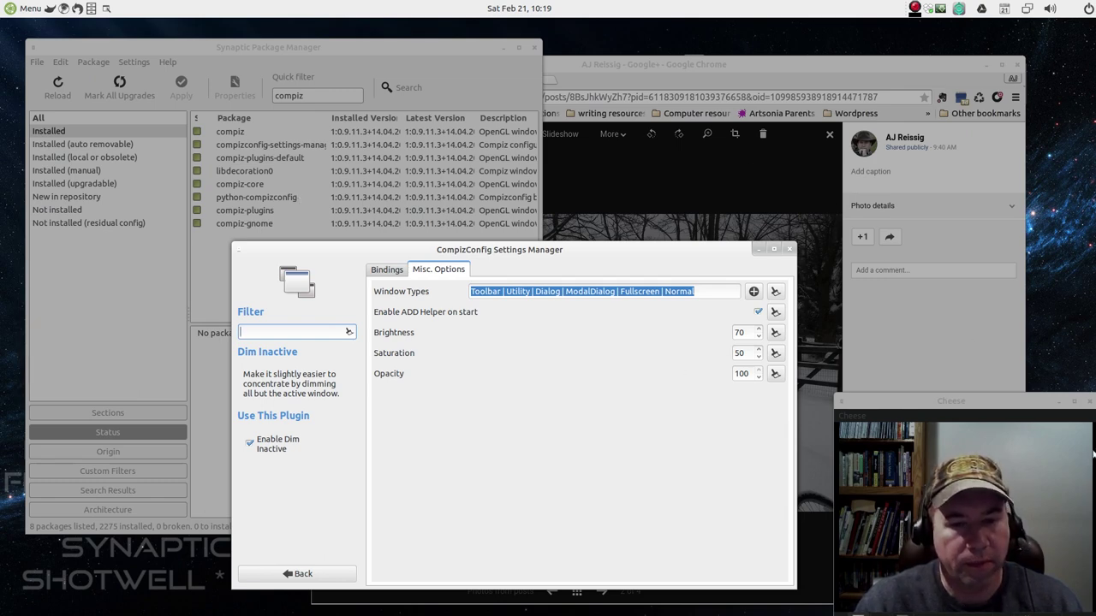
left_click(384, 270)
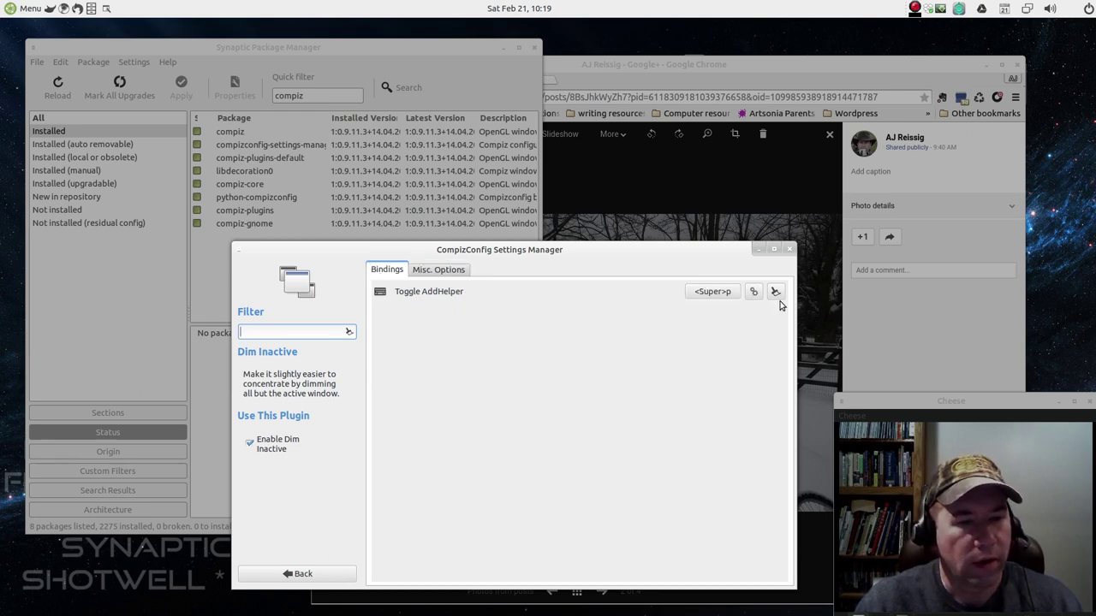
left_click(456, 272)
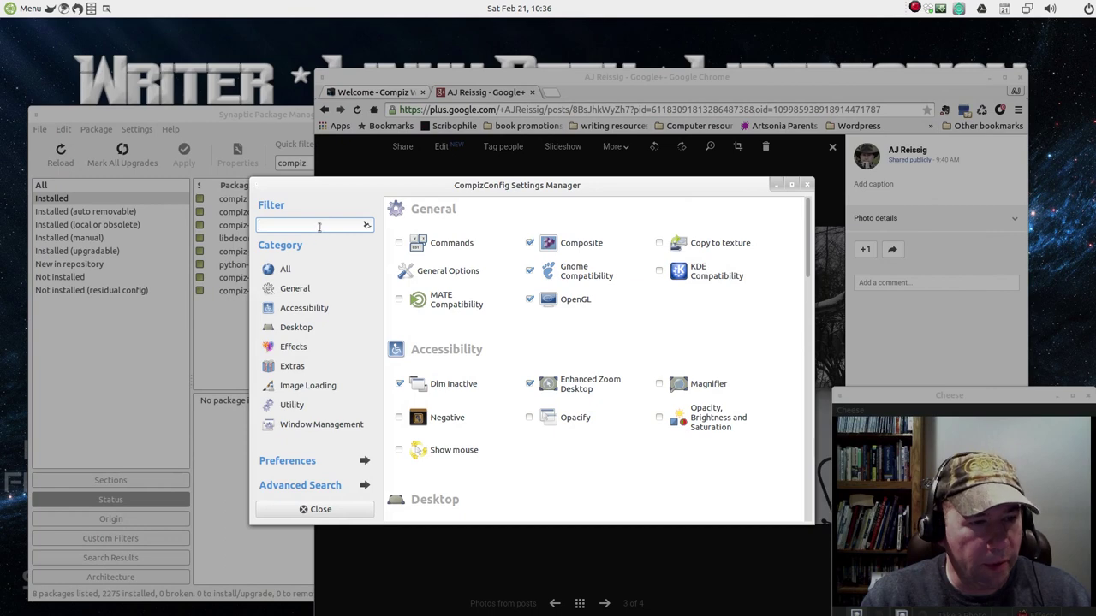
Filter the plugins by "wob", open the Wobbly Windows settings and enable the plugin, disabling Snapping Windows to resolve the conflict.
left_click(318, 225)
type("wob")
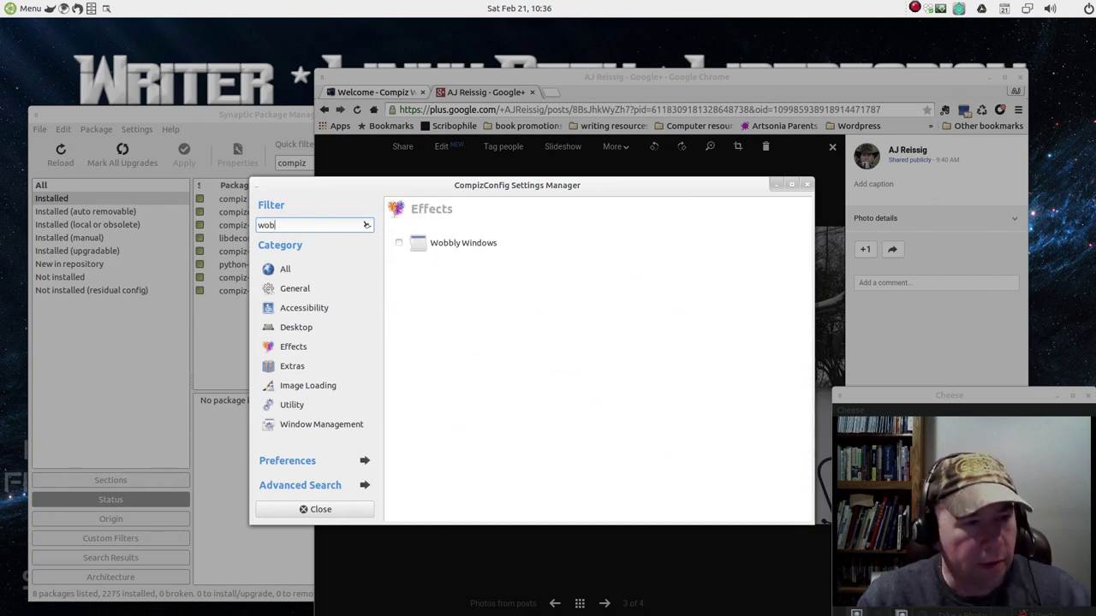
left_click(453, 243)
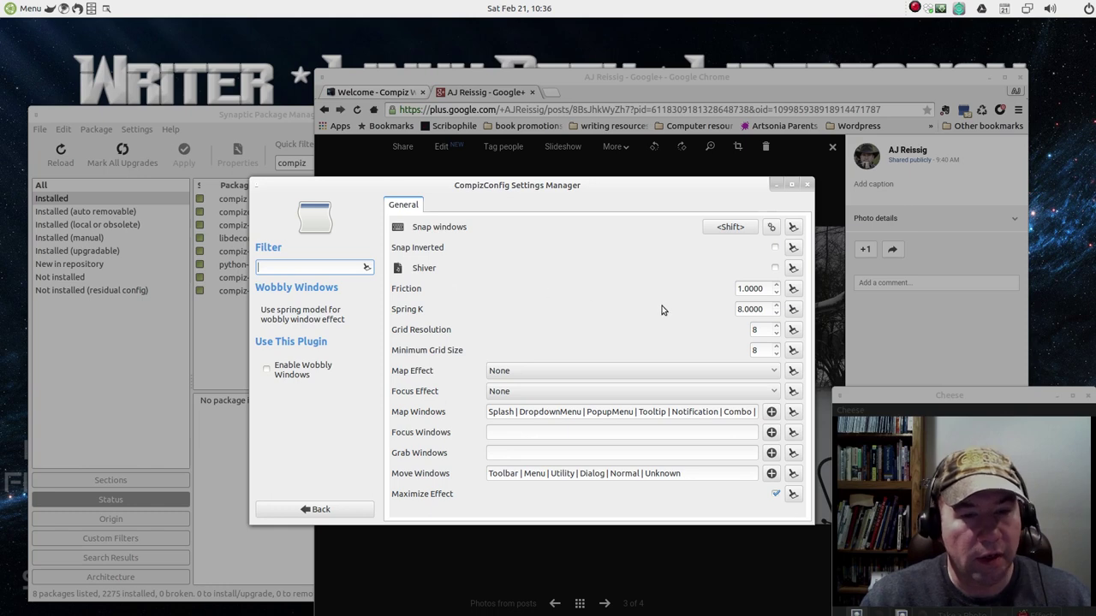
left_click(268, 368)
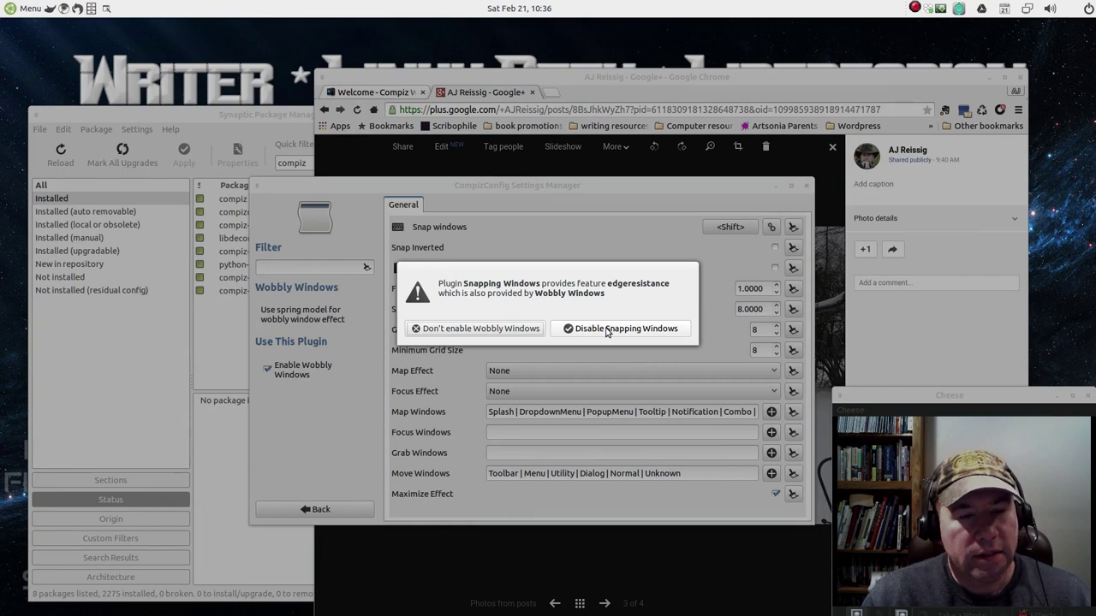
left_click(606, 329)
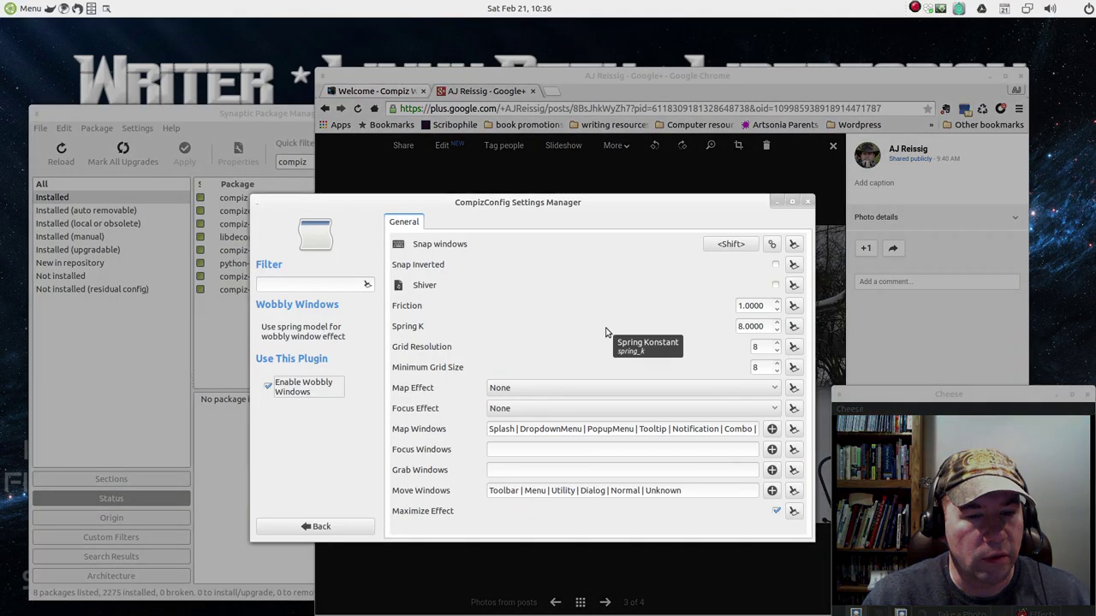
Set the Wobbly Windows Spring K to 1 and move the settings window around to test the wobble.
left_click_drag(528, 210, 557, 169)
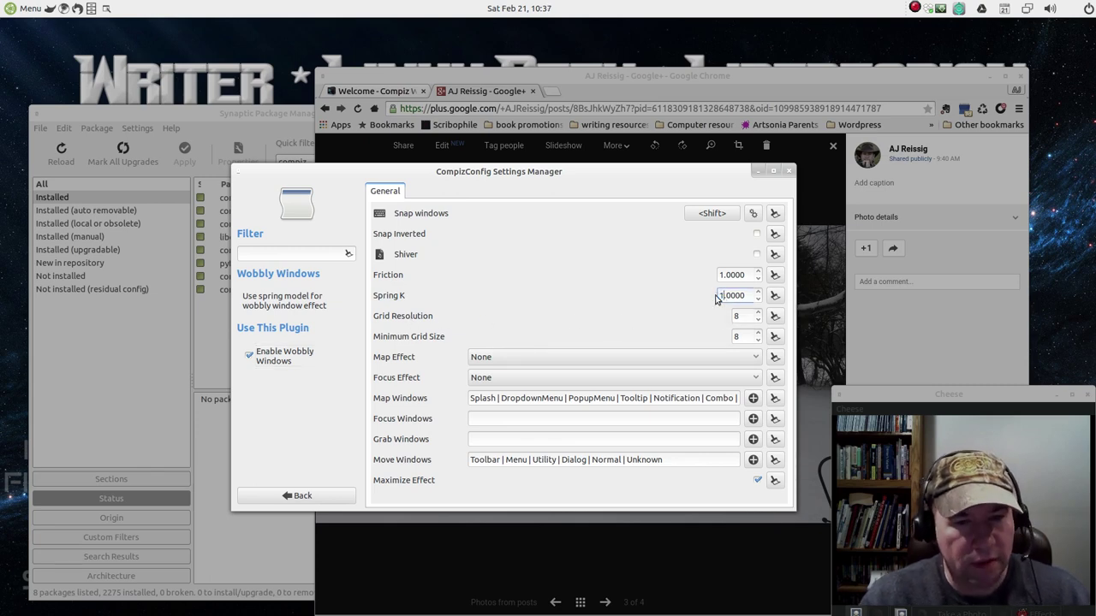
left_click(742, 274)
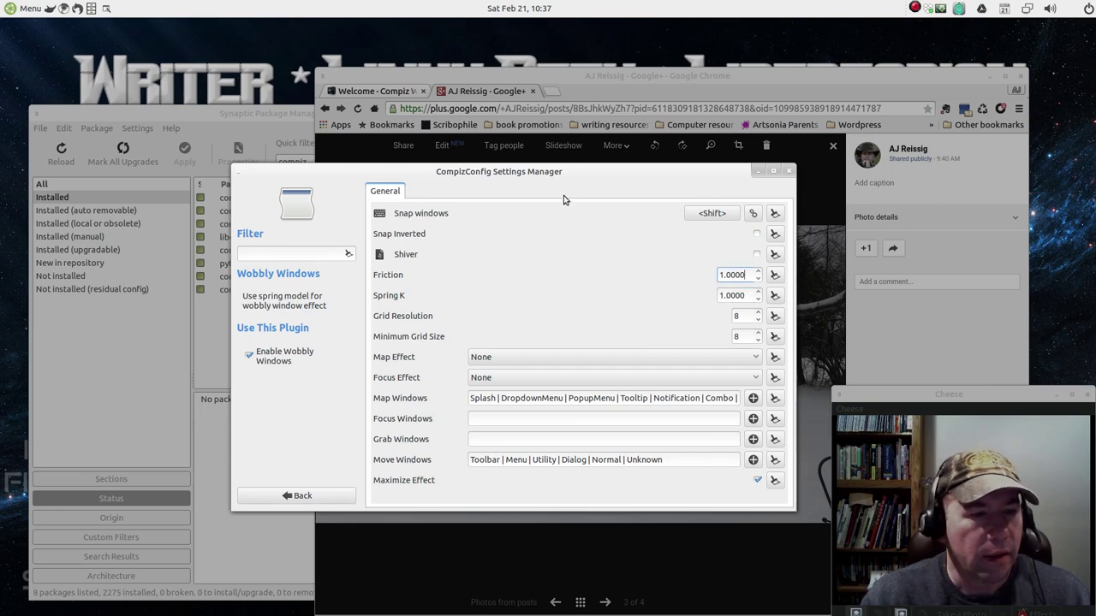
mouse_move(557, 173)
left_mouse_down()
mouse_move(419, 139)
mouse_move(475, 217)
mouse_move(513, 217)
mouse_move(552, 168)
mouse_move(562, 179)
mouse_move(562, 142)
mouse_move(502, 137)
mouse_move(558, 175)
left_mouse_up()
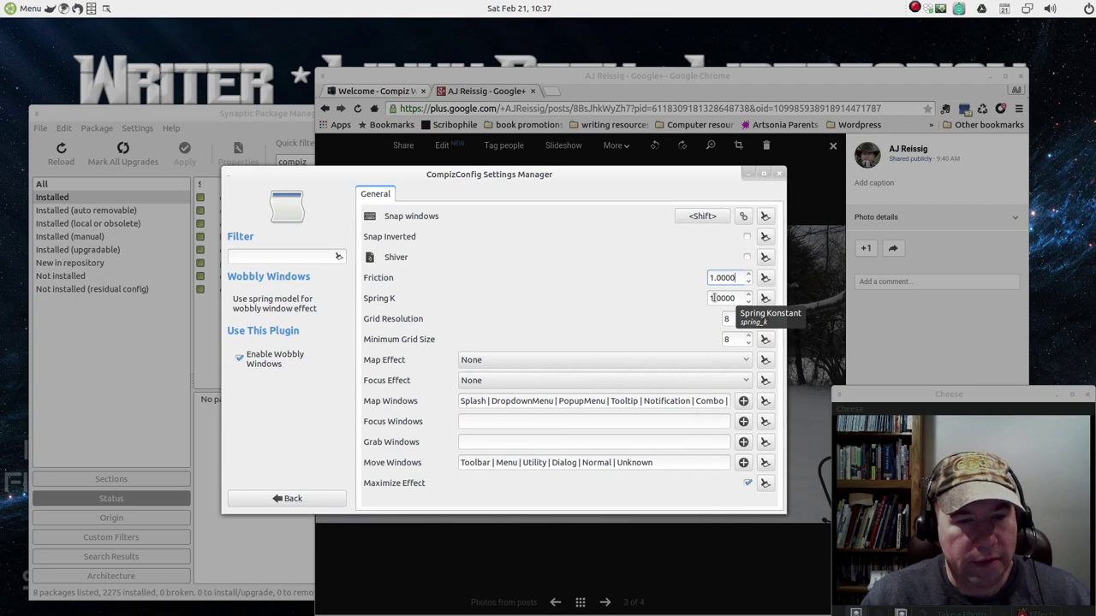
Set Spring K to 10 and move the settings window slightly to test the stiffer wobble.
left_click(711, 298)
type("0")
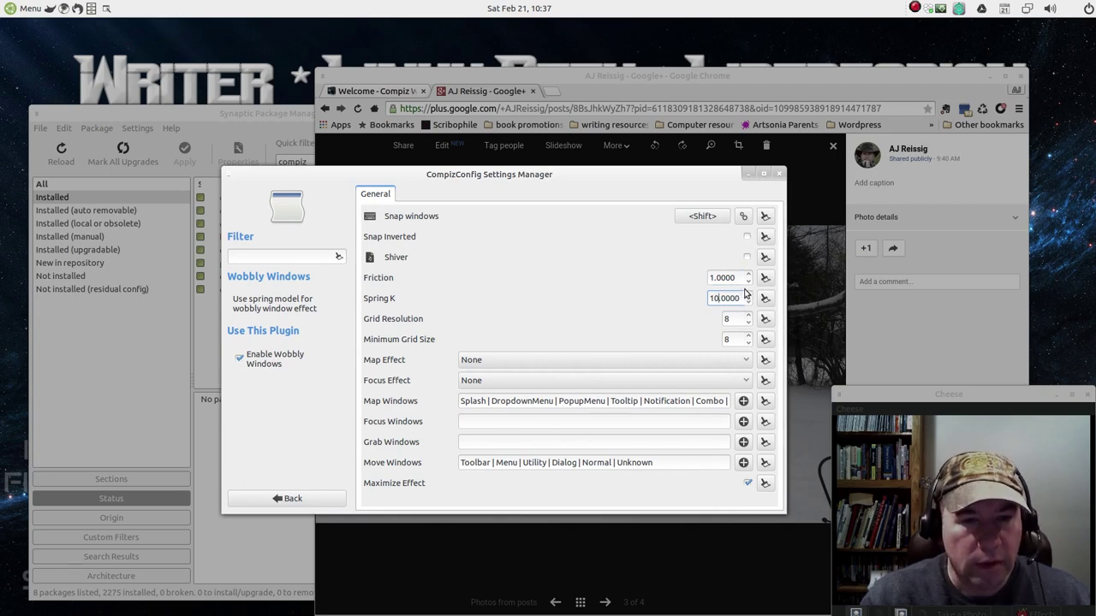
mouse_move(642, 181)
left_mouse_down()
mouse_move(647, 196)
mouse_move(616, 167)
mouse_move(631, 181)
left_mouse_up()
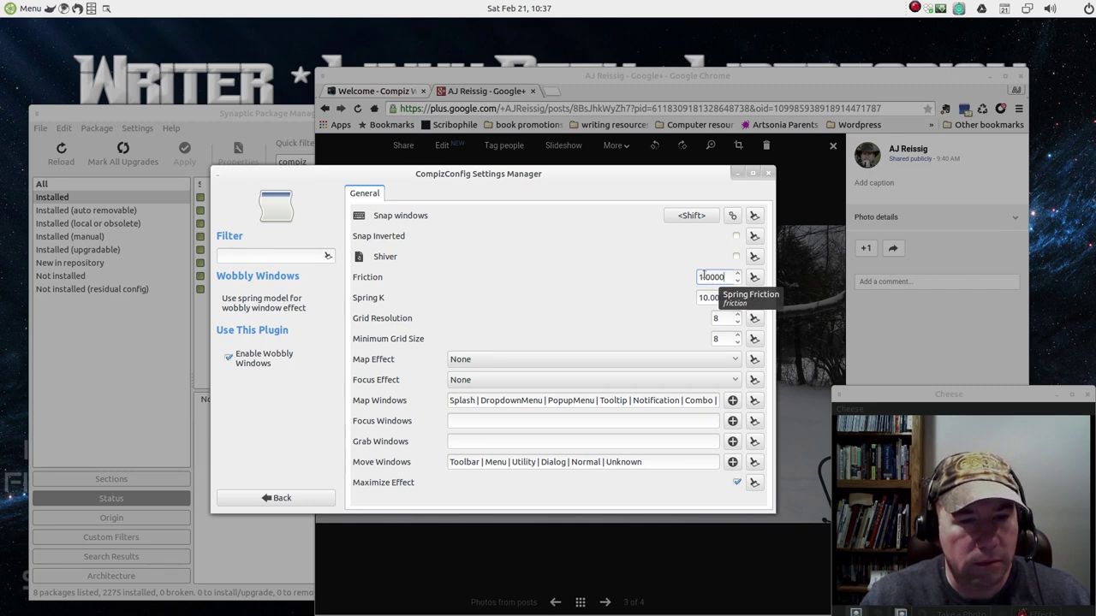
Set Friction to 2 and move the settings window to test the effect.
left_click_drag(699, 276, 695, 276)
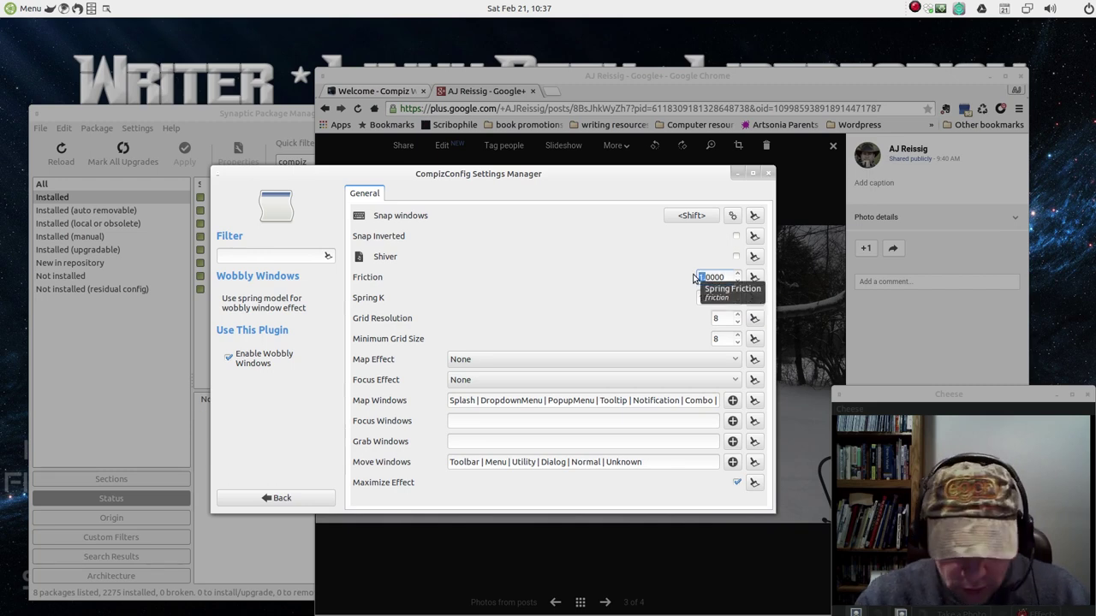
type("2")
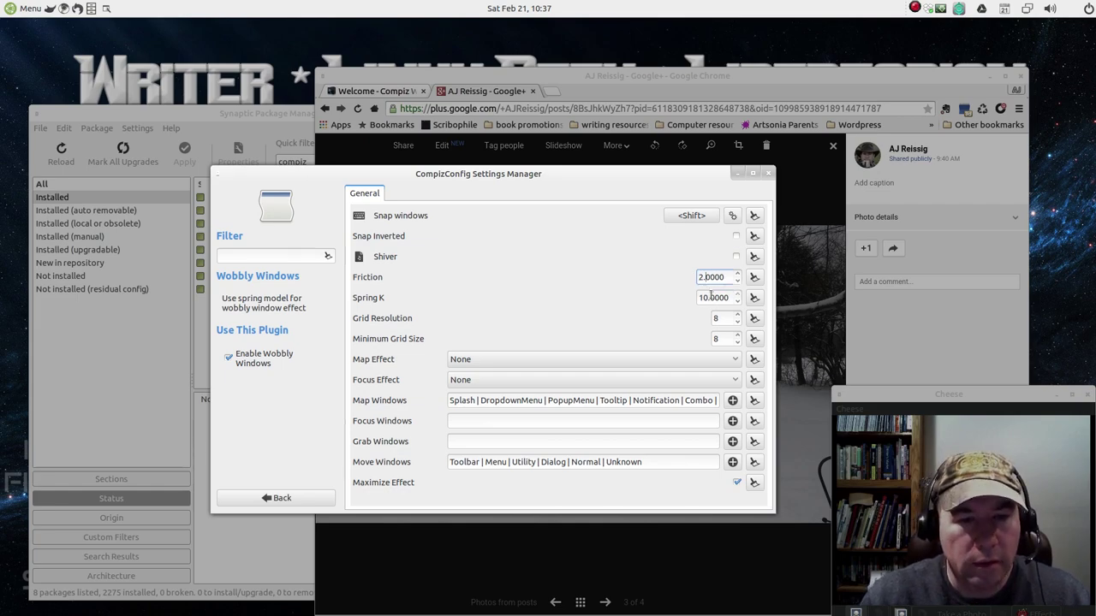
left_click_drag(550, 180, 416, 157)
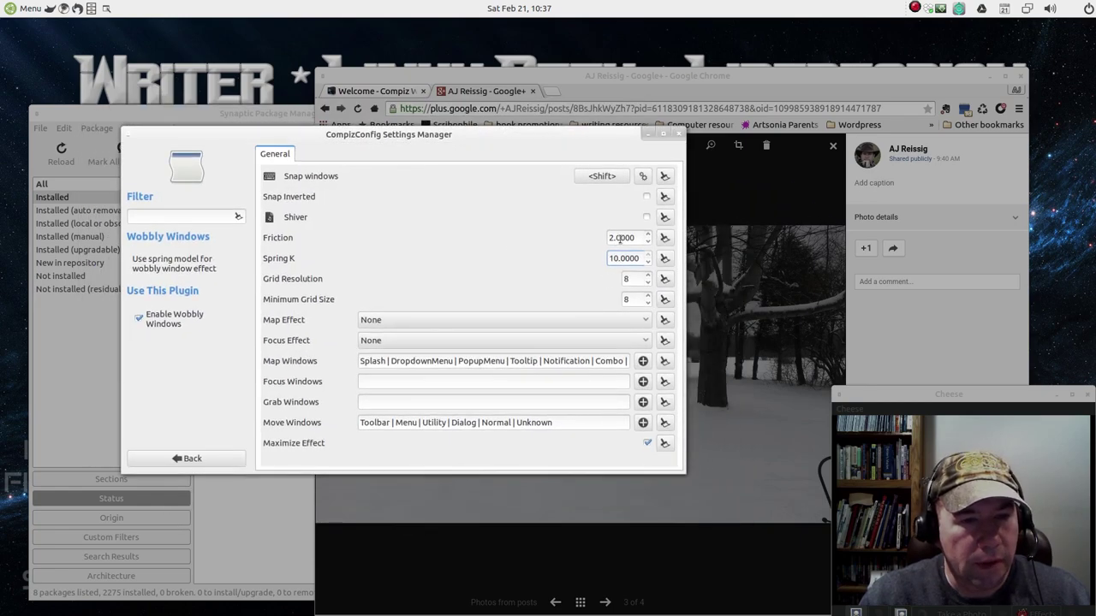
Set Friction to 0.5 and move the settings window around repeatedly to test the wobble.
left_click(614, 238)
type("0.")
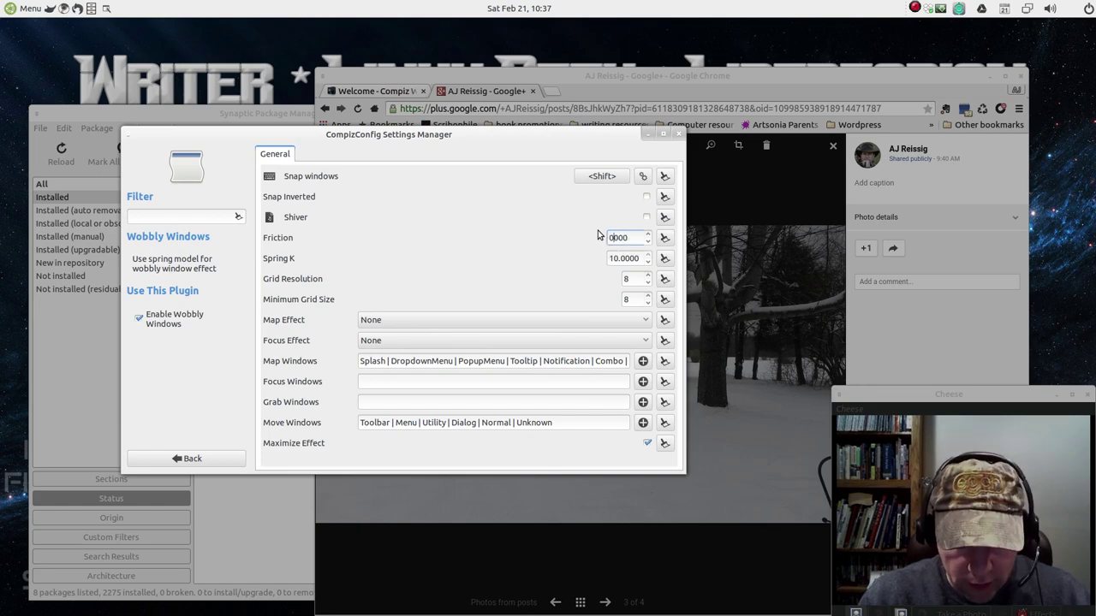
type("5")
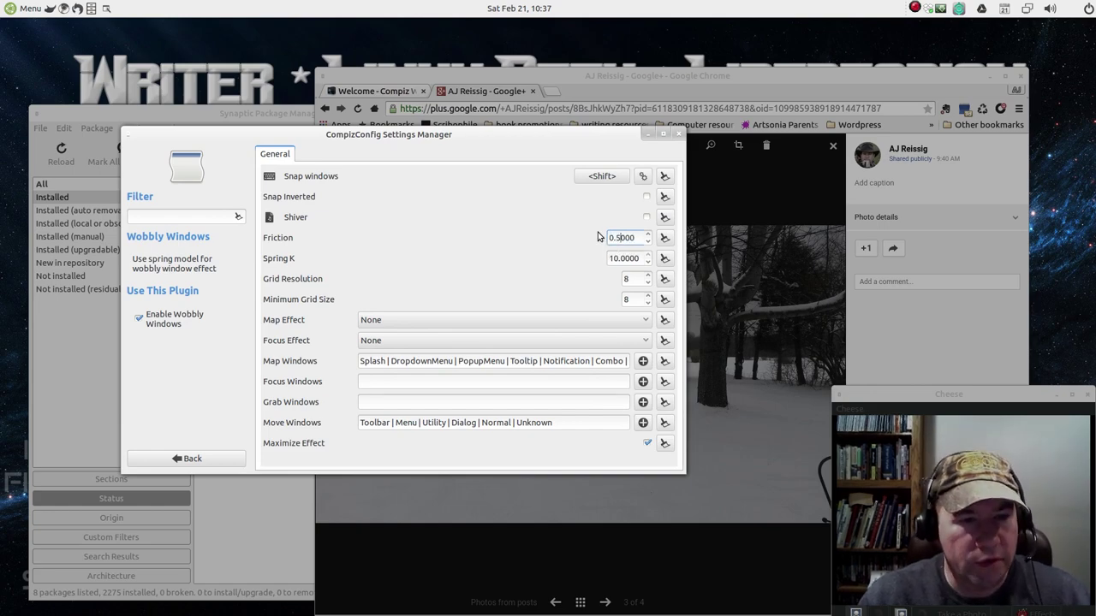
left_click(620, 257)
left_click_drag(504, 147, 463, 118)
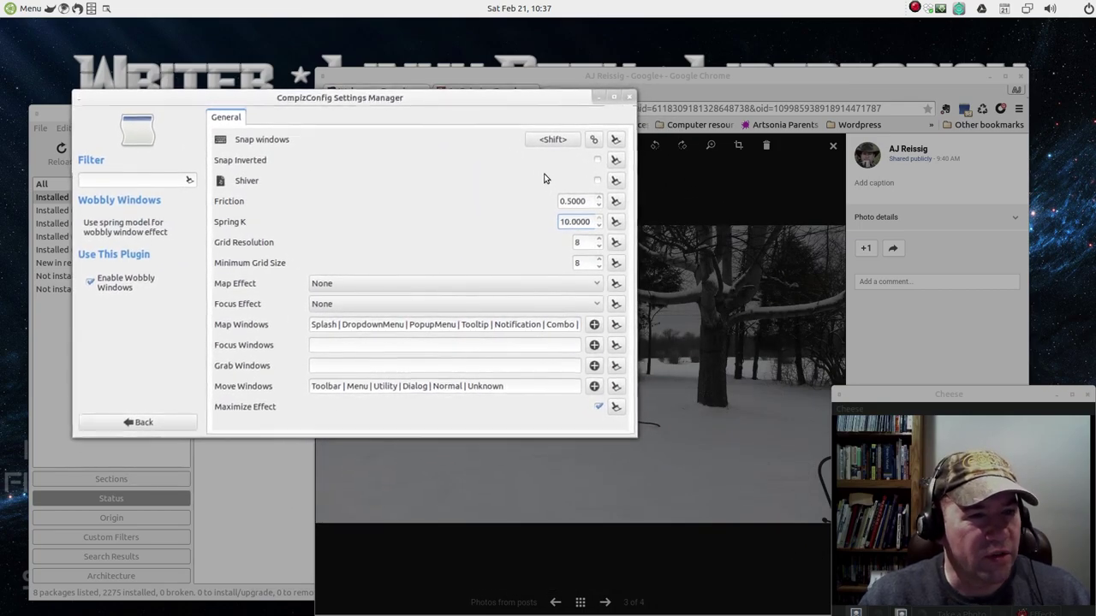
double_click(385, 105)
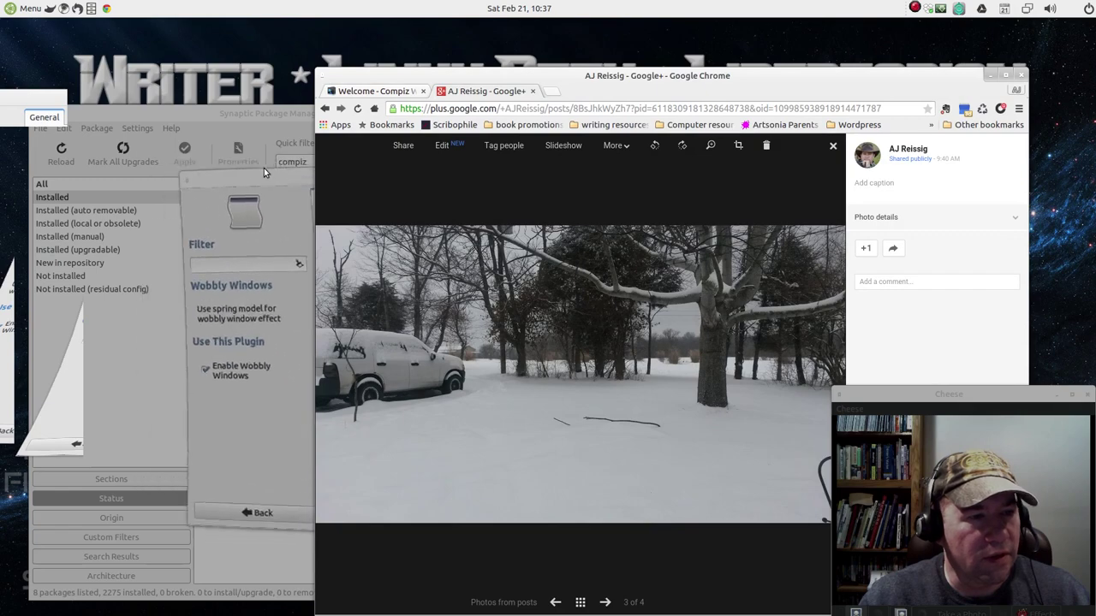
left_click(264, 168)
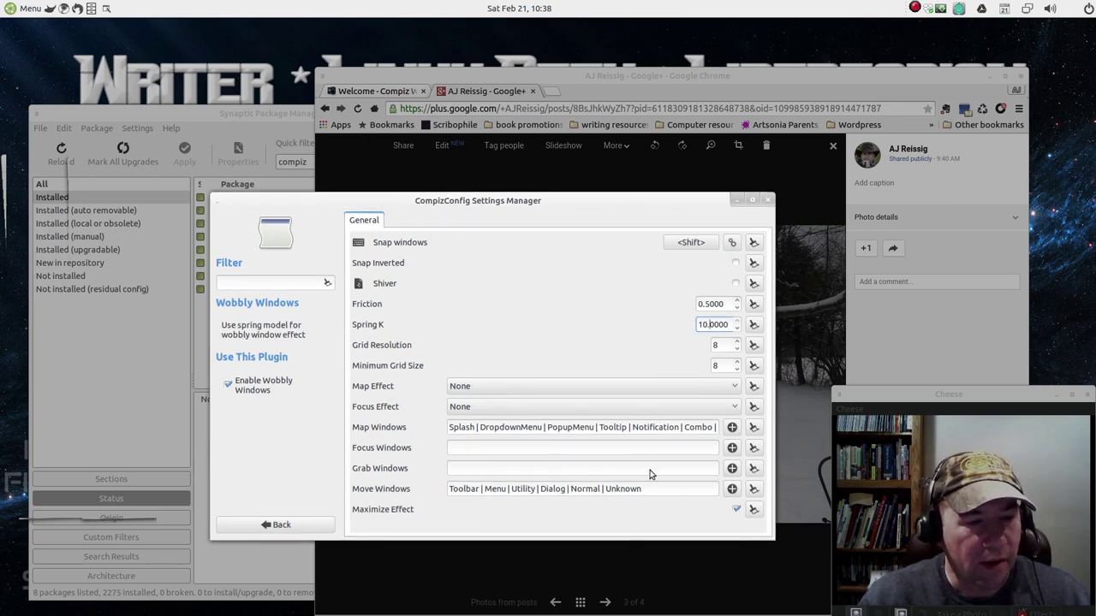
left_click(502, 202)
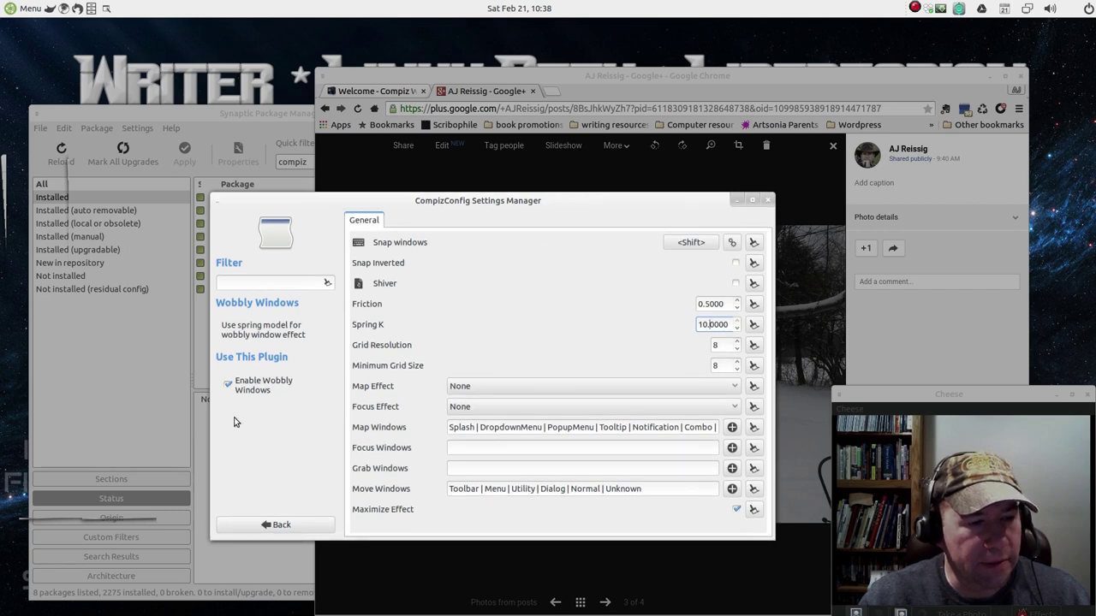
Return to the plugin overview, filter by "sna", open Snapping Windows and enable it, disabling Wobbly Windows to resolve the conflict.
left_click(244, 530)
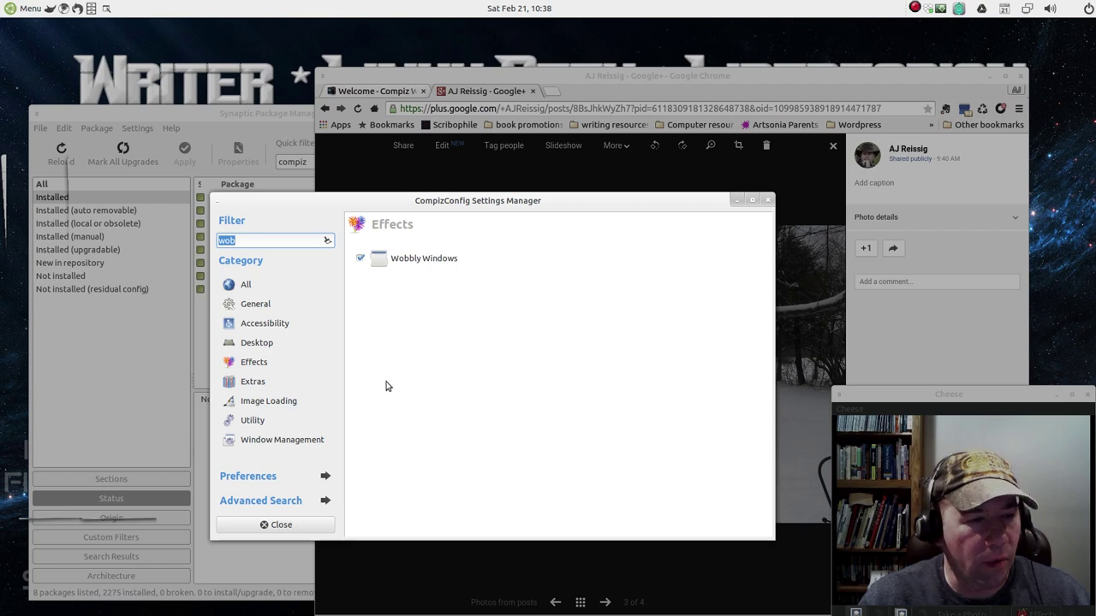
left_click(360, 259)
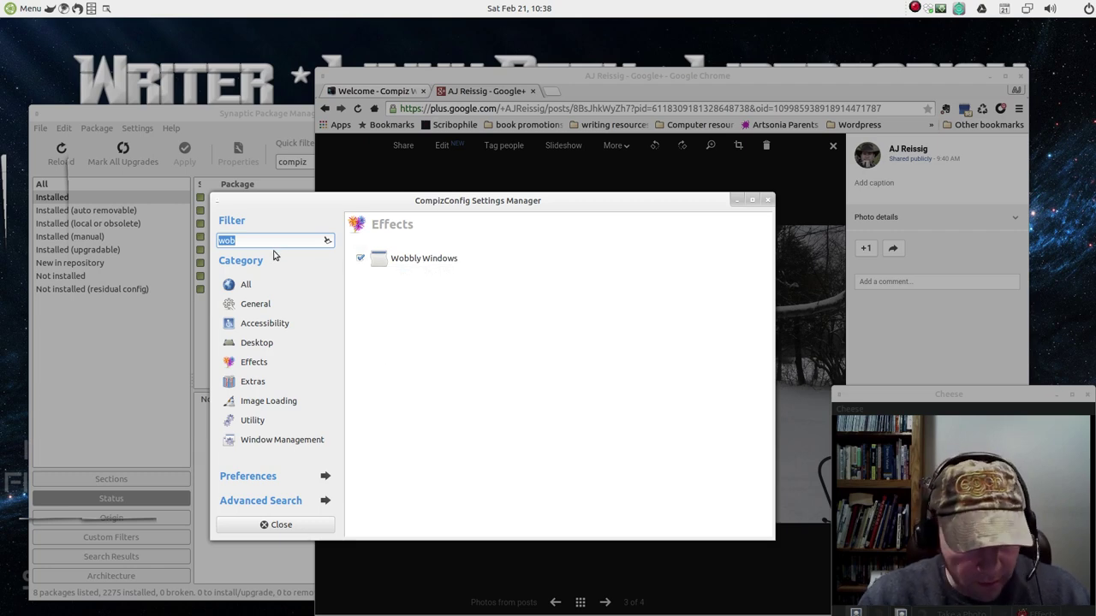
type("sna")
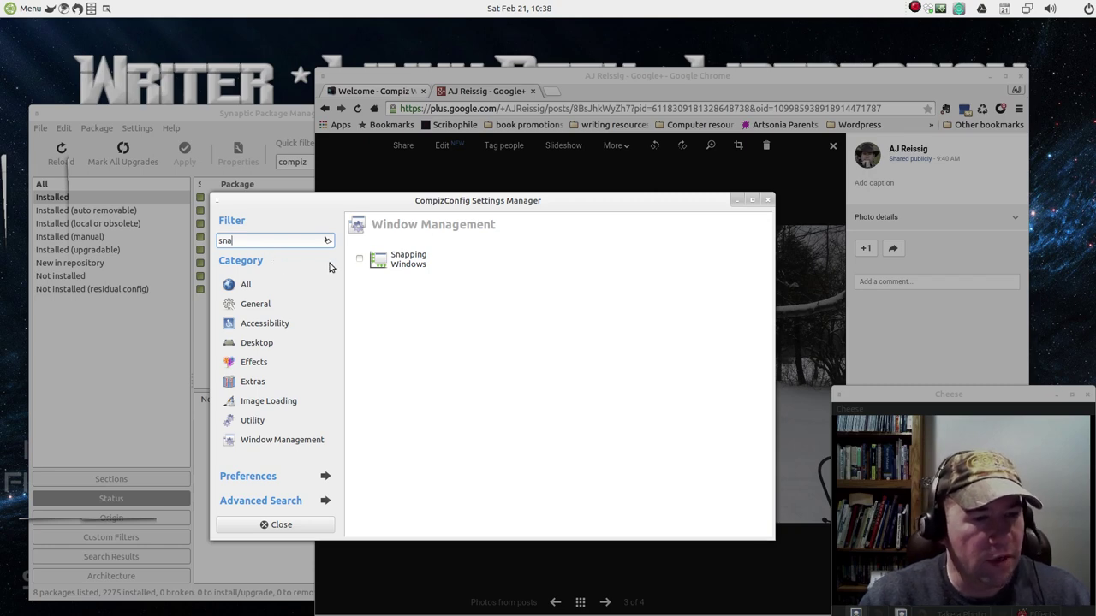
left_click(398, 260)
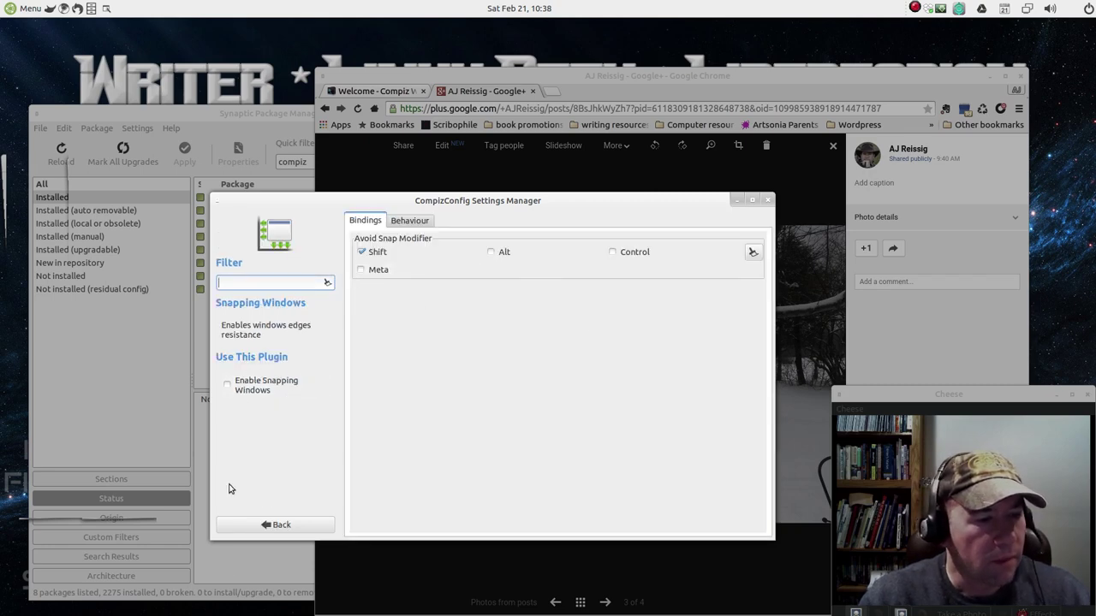
left_click(227, 384)
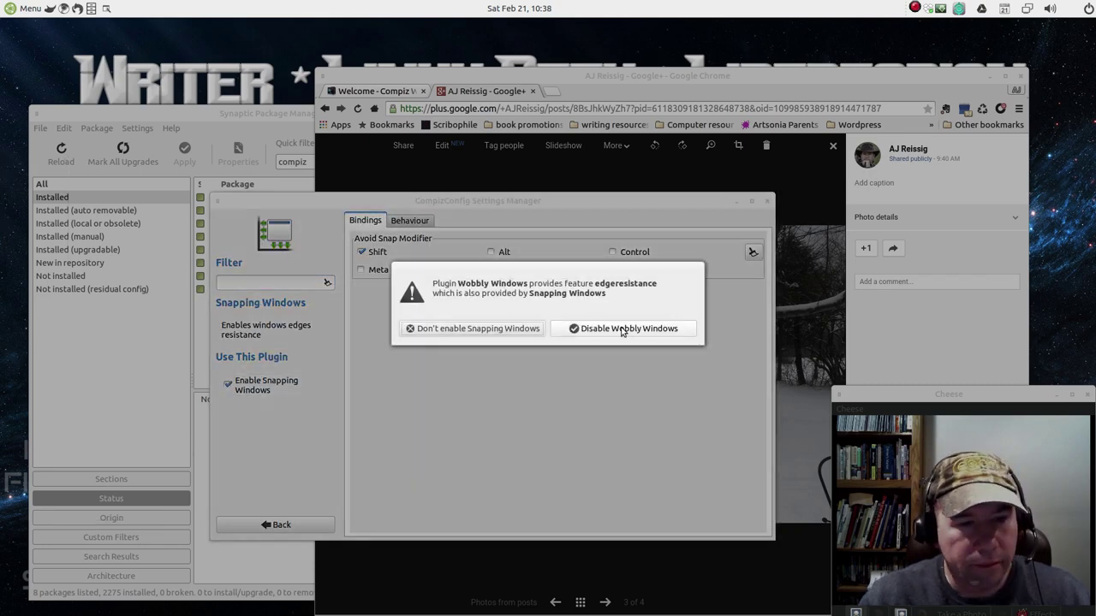
left_click(573, 331)
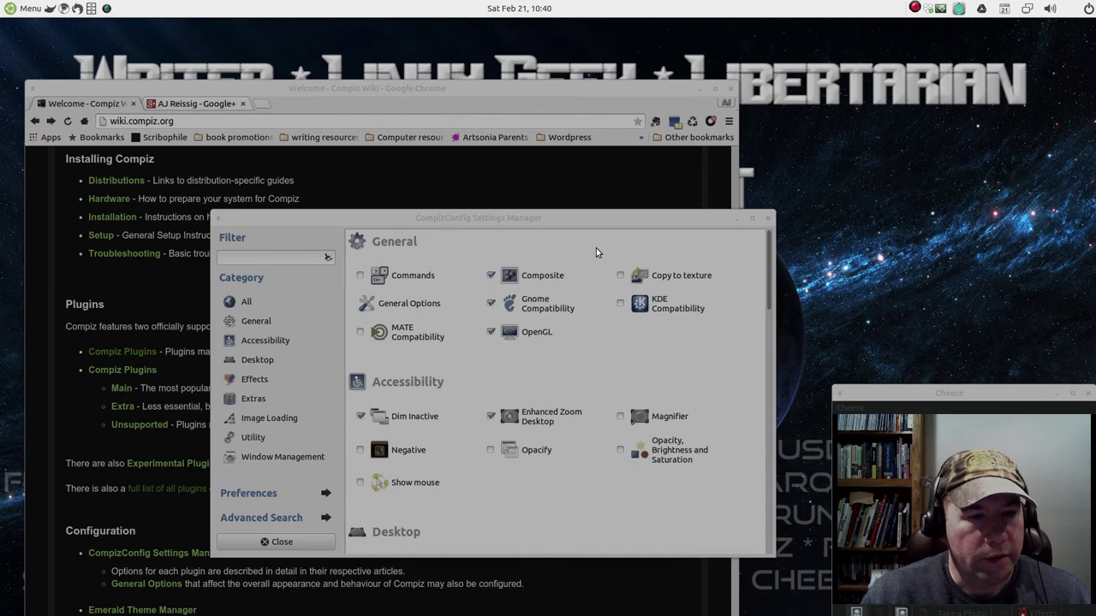
Filter the plugins by "anim", open the Animations settings and move the settings window clear of the browser.
type("anim")
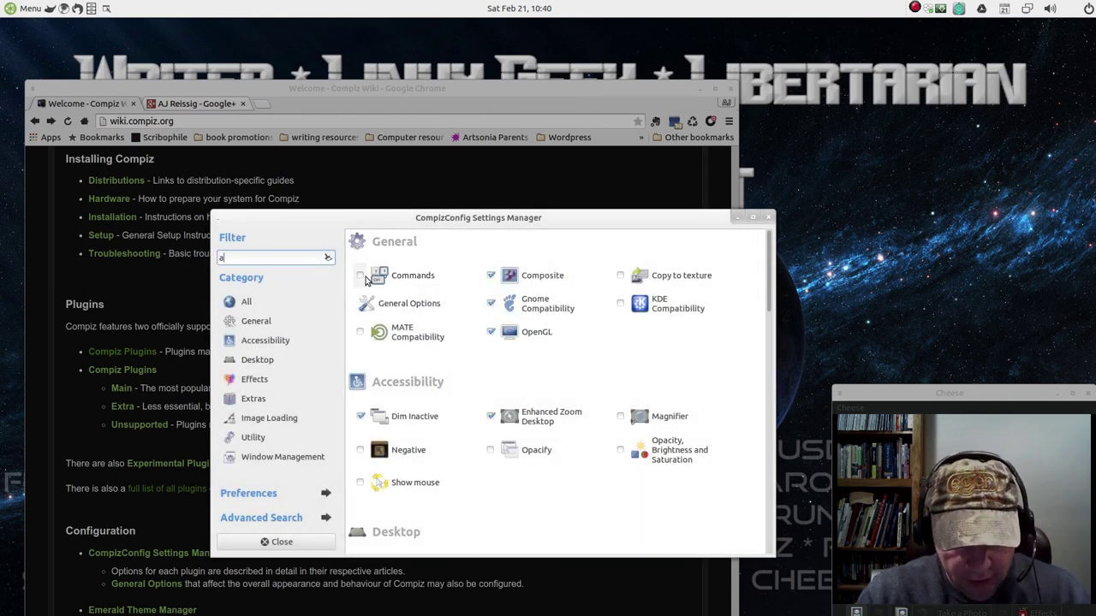
left_click(398, 276)
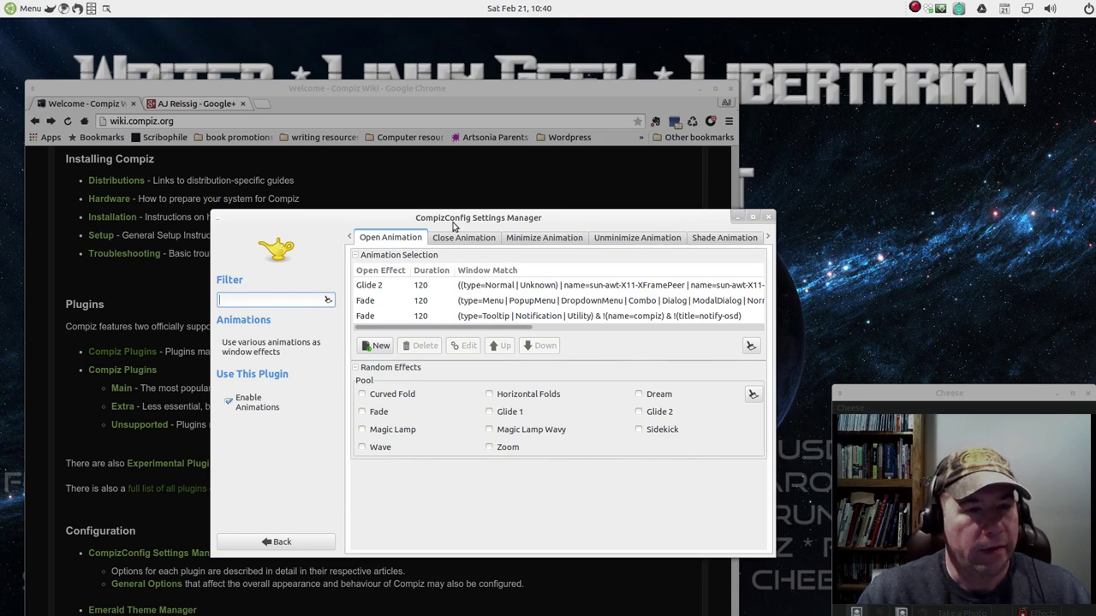
left_click_drag(454, 225, 770, 167)
Switch to the Compiz Wiki in Chrome, look through its welcome page and open the Compiz Plugins page.
left_click(517, 99)
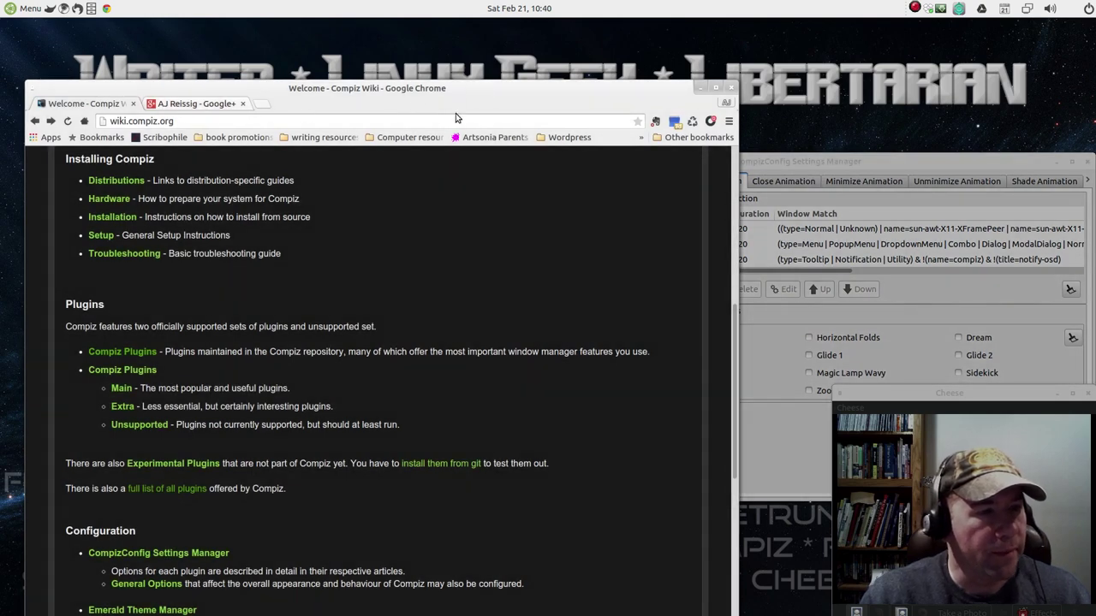
scroll(463, 454, "up", 5)
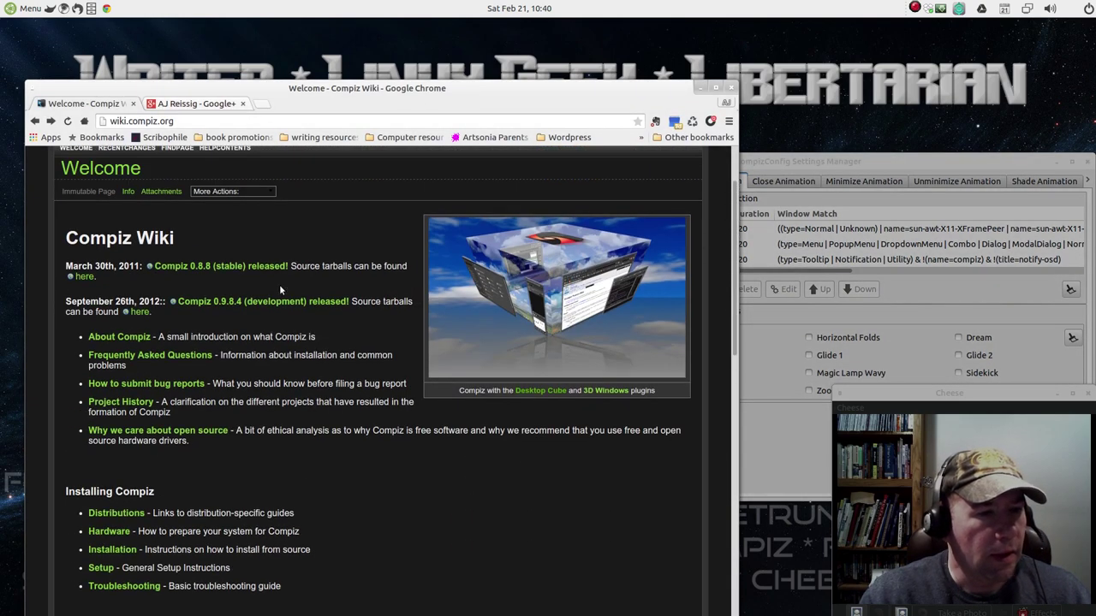
scroll(430, 526, "down", 5)
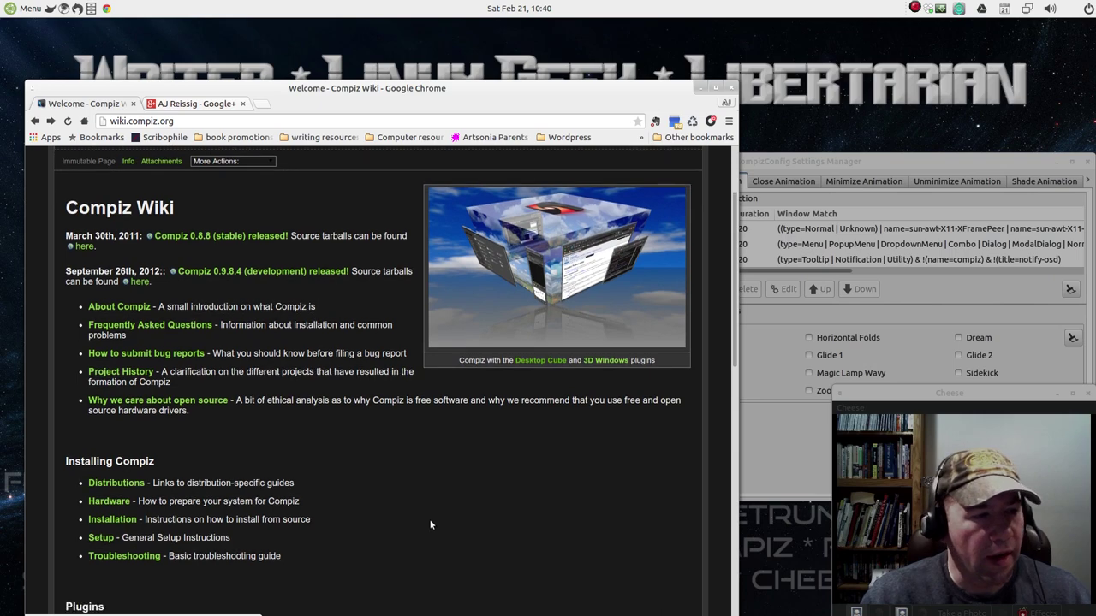
scroll(435, 516, "up", 1)
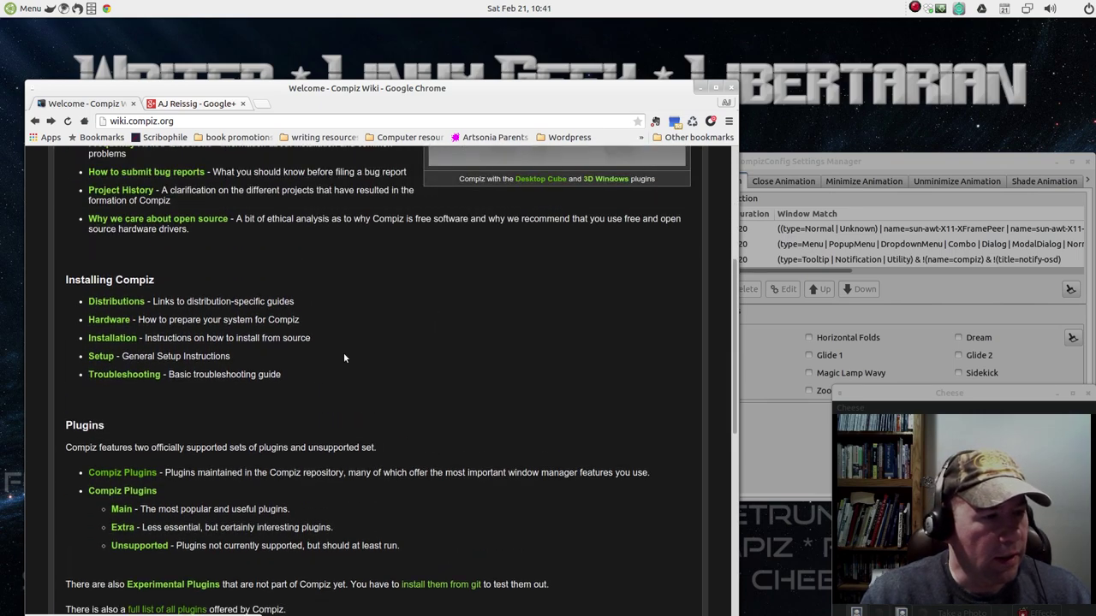
scroll(344, 353, "down", 2)
scroll(270, 468, "down", 2)
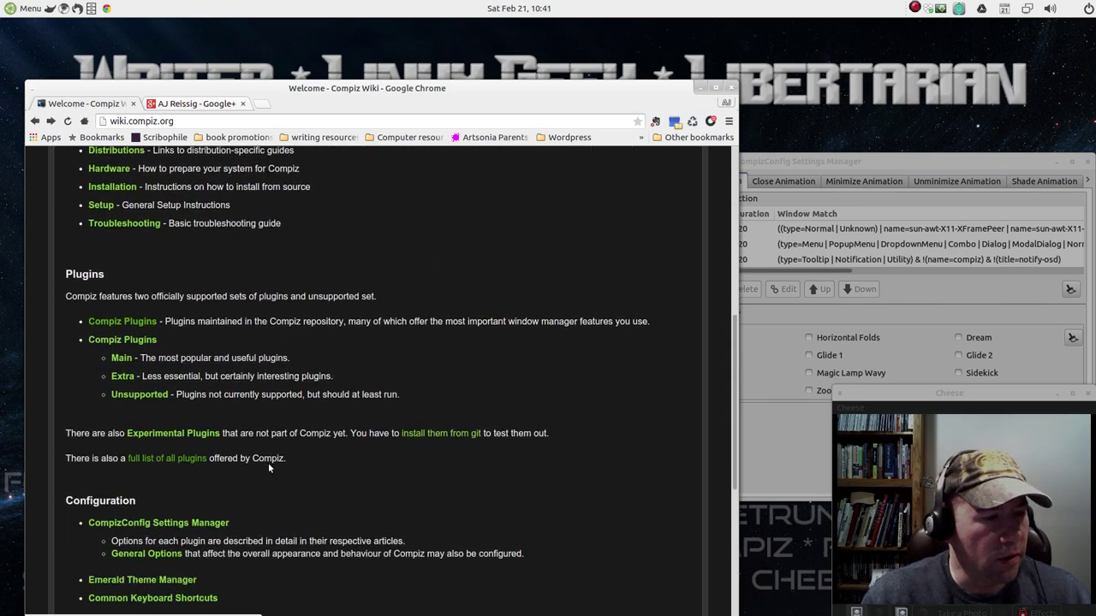
left_click(127, 323)
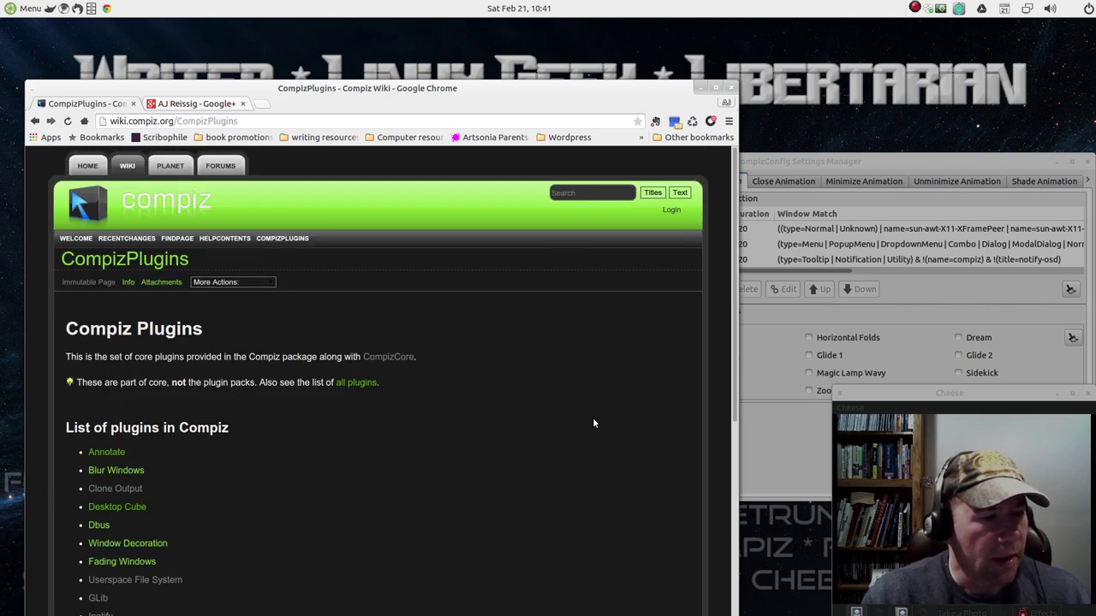
Look through the list of core plugins on the Compiz Wiki's Compiz Plugins page.
scroll(612, 432, "down", 5)
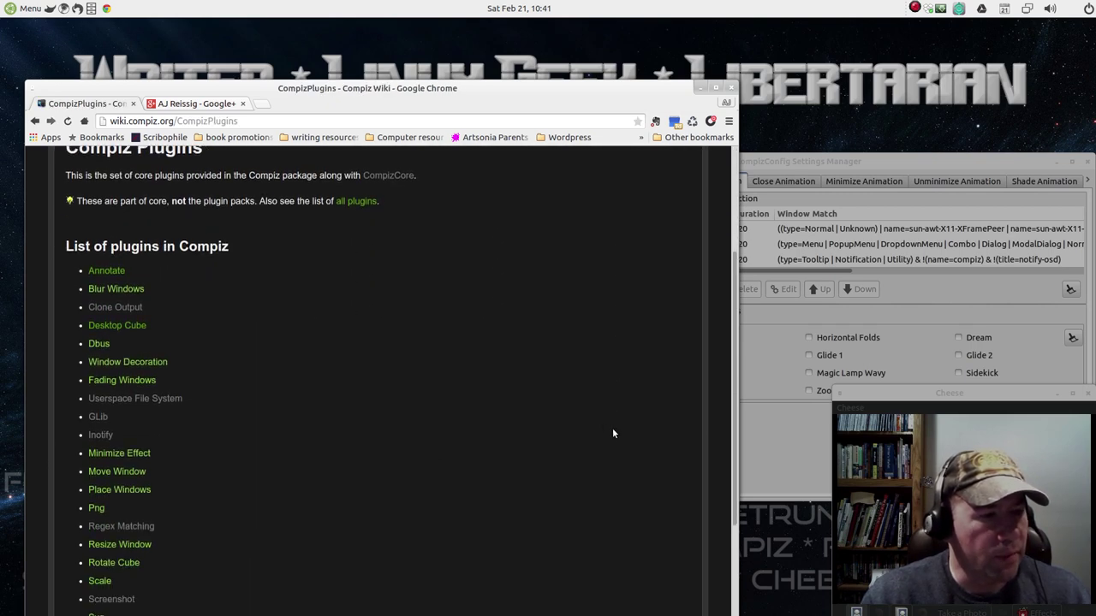
scroll(507, 502, "down", 4)
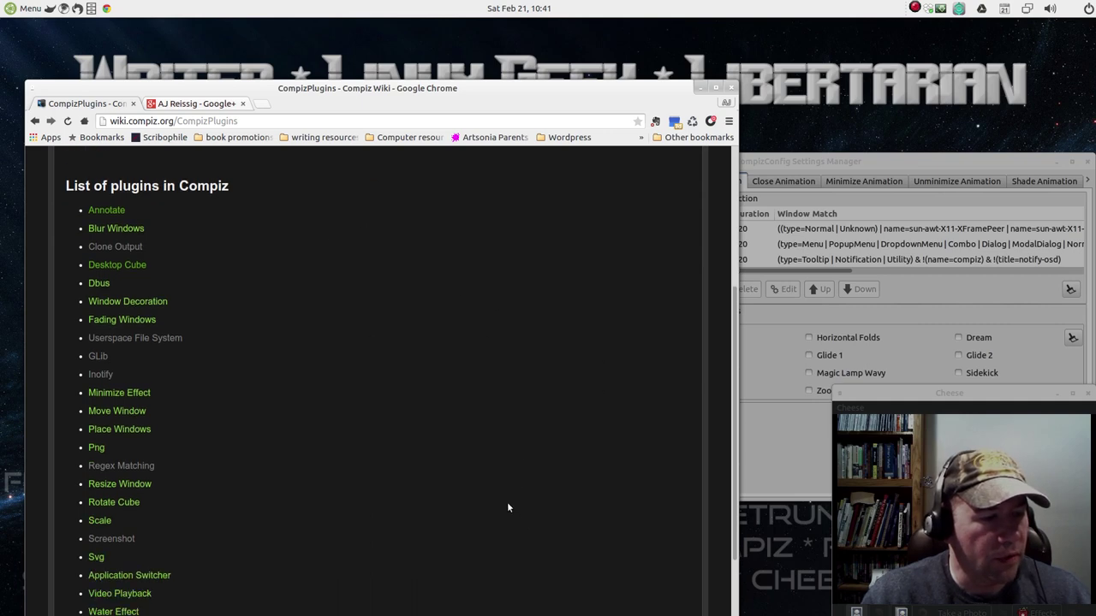
scroll(503, 497, "up", 6)
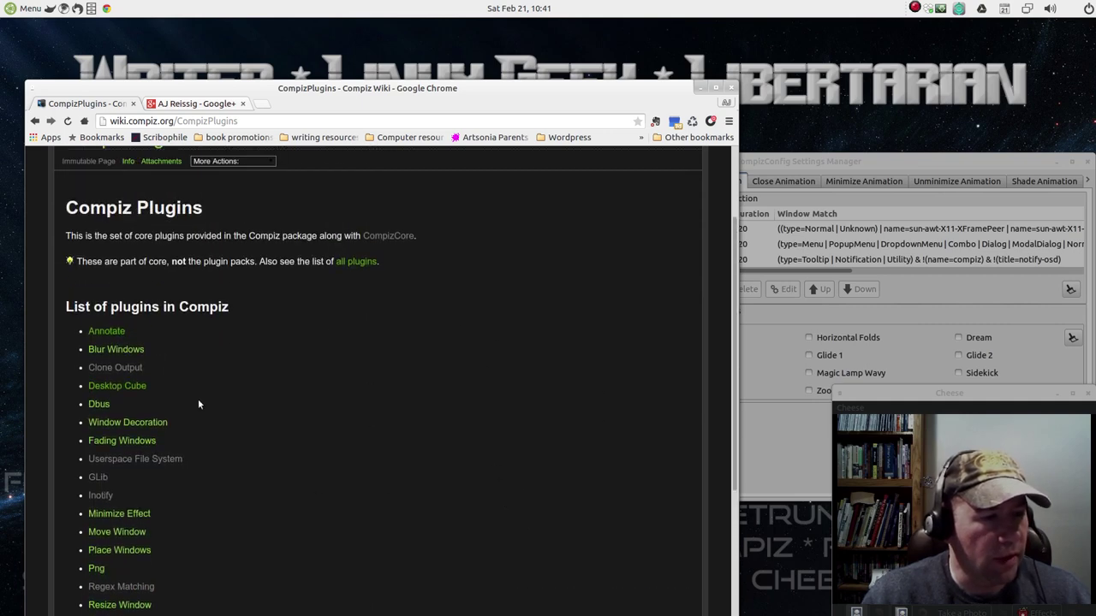
scroll(533, 449, "down", 6)
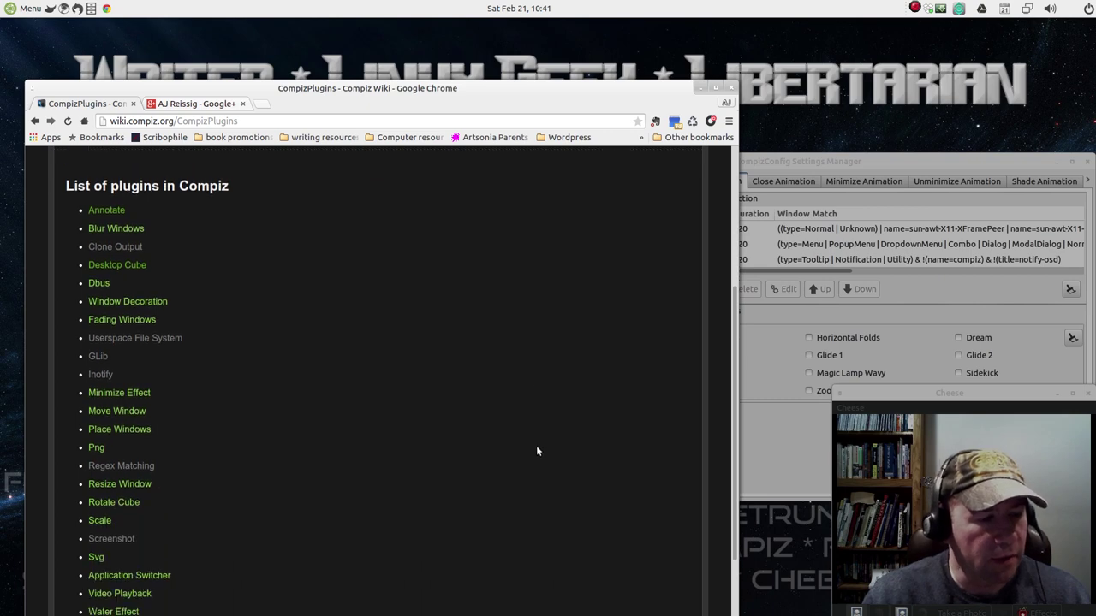
scroll(535, 445, "up", 8)
scroll(525, 430, "up", 1)
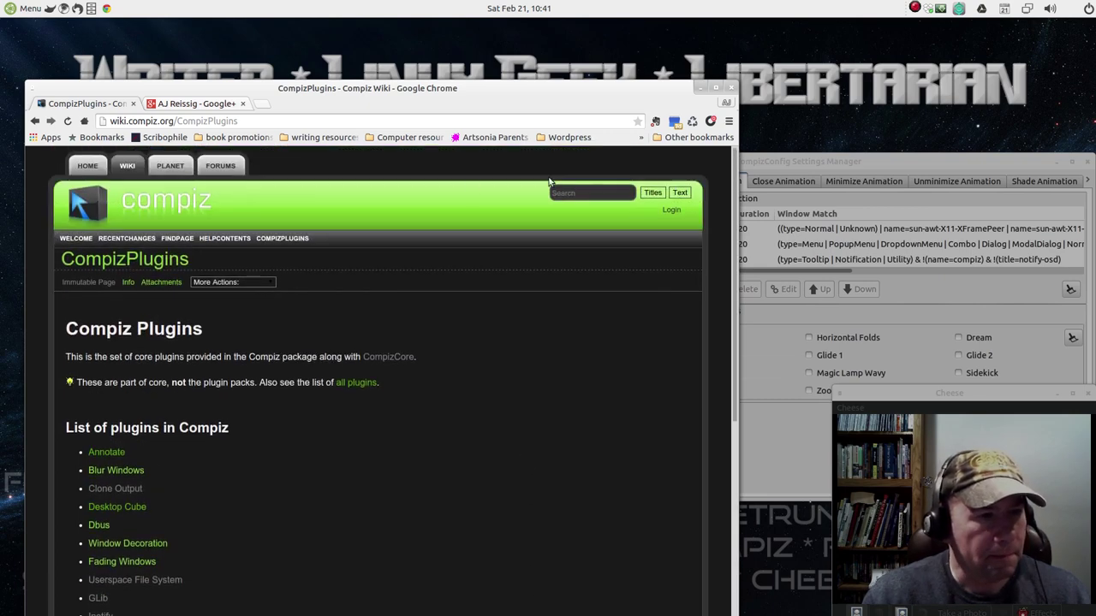
Switch to the Animations settings in CompizConfig Settings Manager and open a home folder window to demonstrate the open animation.
left_click(874, 167)
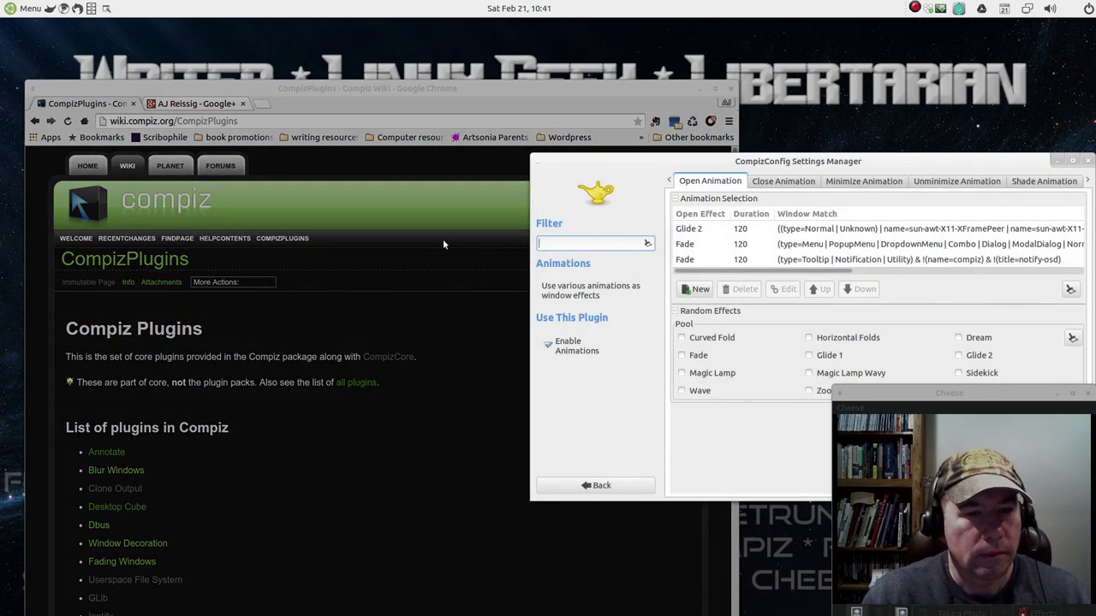
left_click_drag(640, 168, 604, 157)
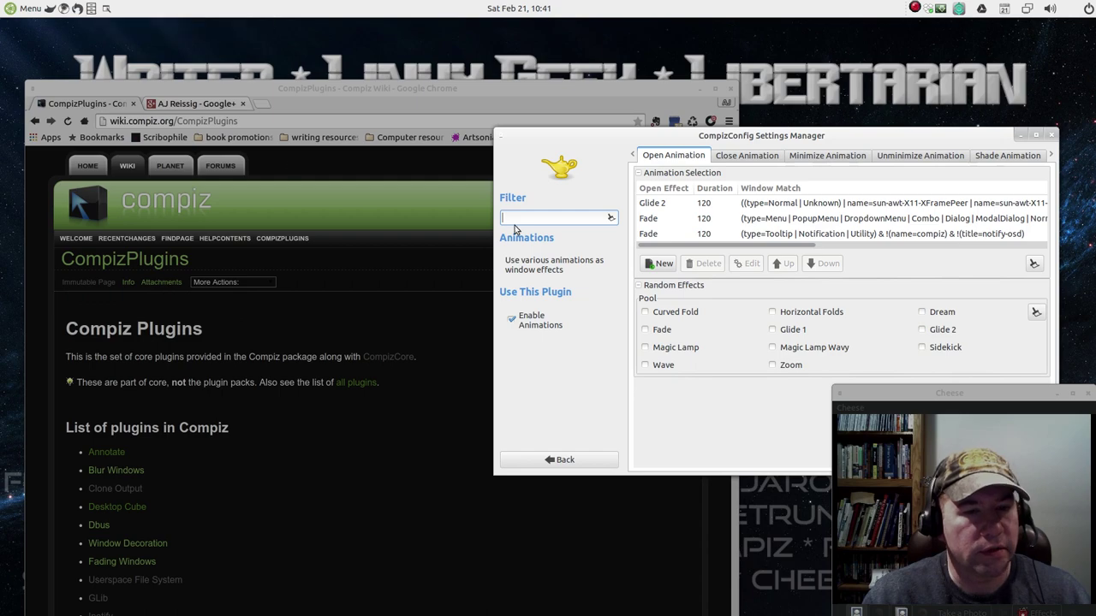
left_click(91, 9)
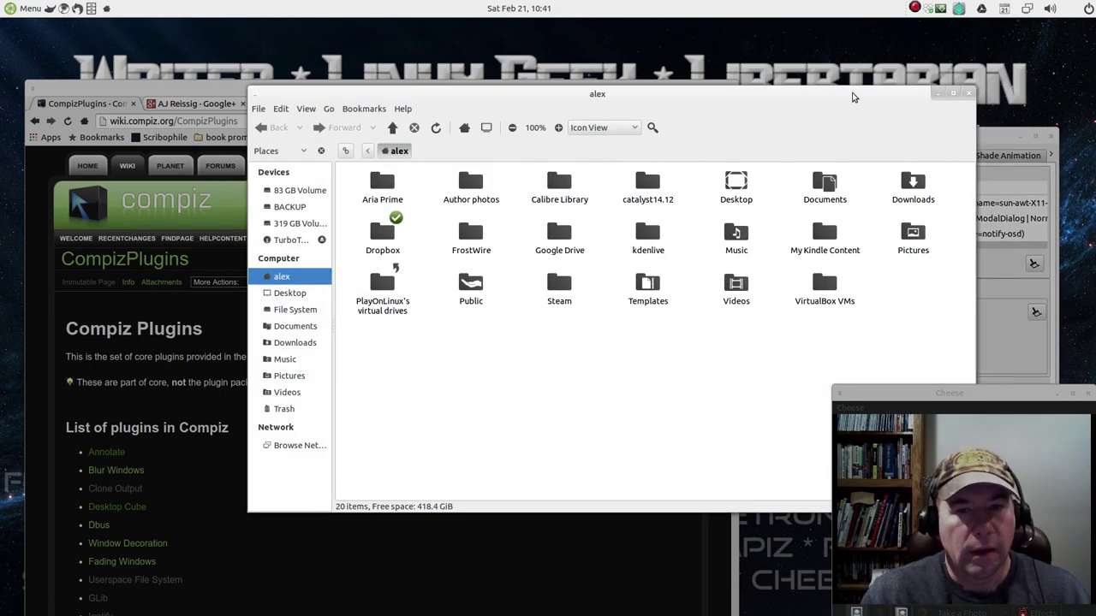
left_click_drag(854, 96, 716, 158)
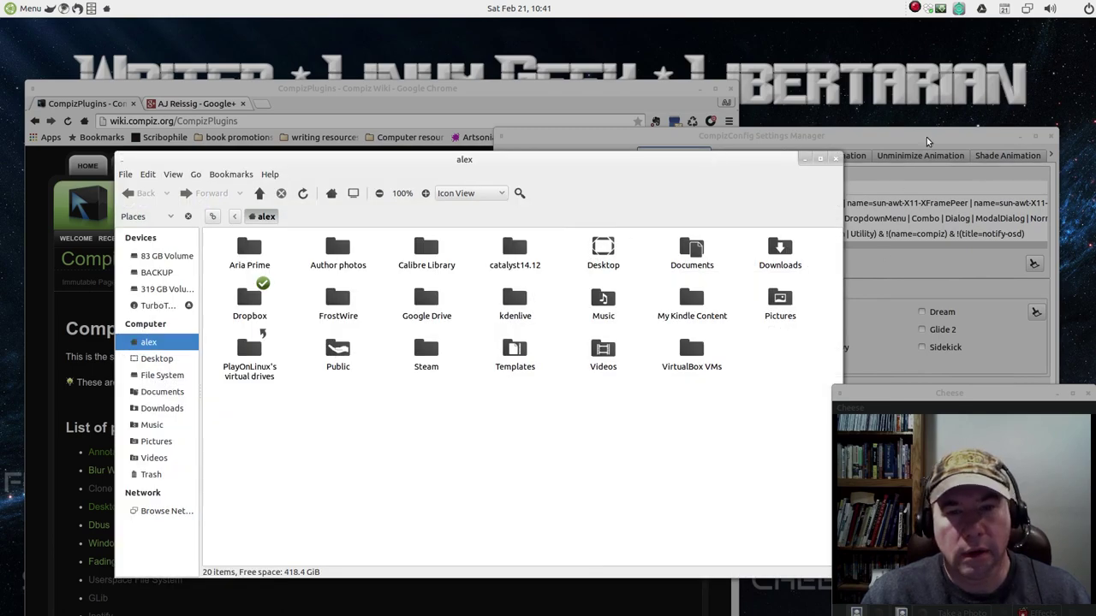
Show the Close Animation settings and close the home folder window to demonstrate the close effect.
left_click(747, 172)
left_click(753, 157)
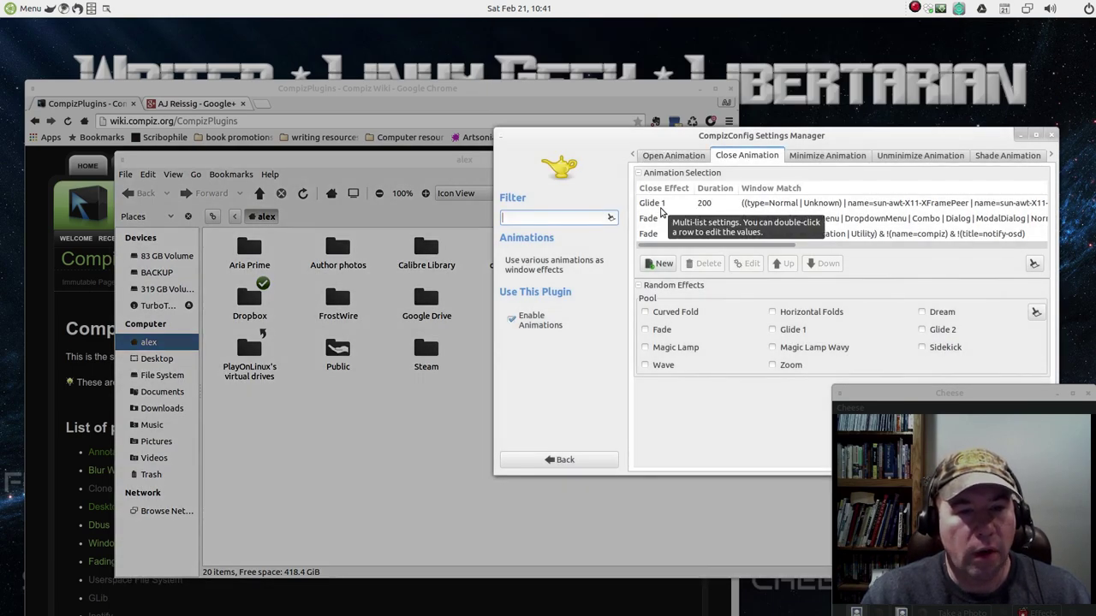
left_click(548, 217)
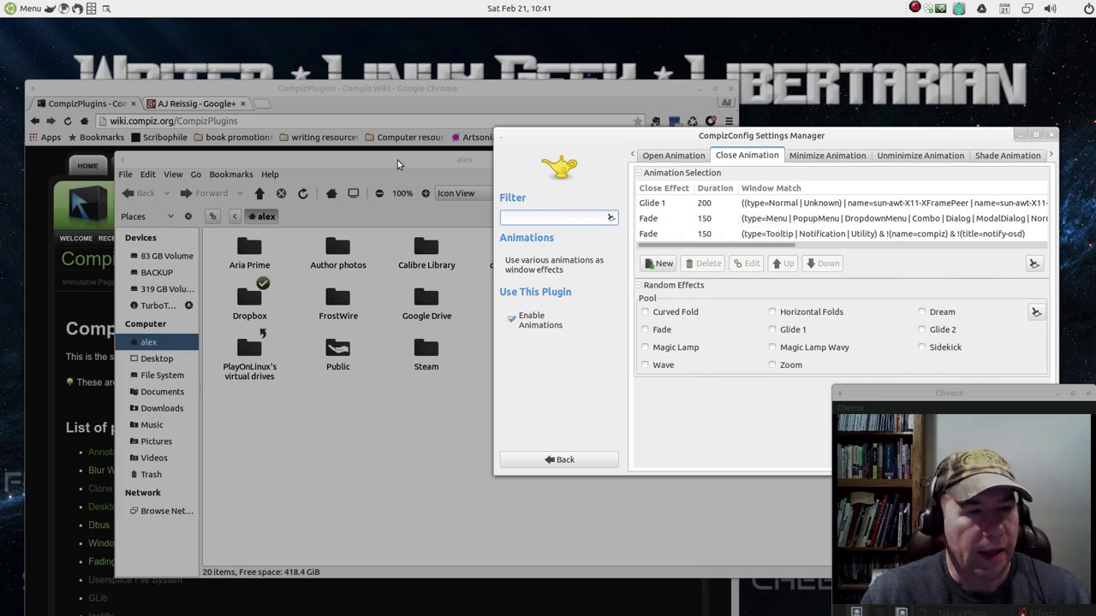
left_click(397, 164)
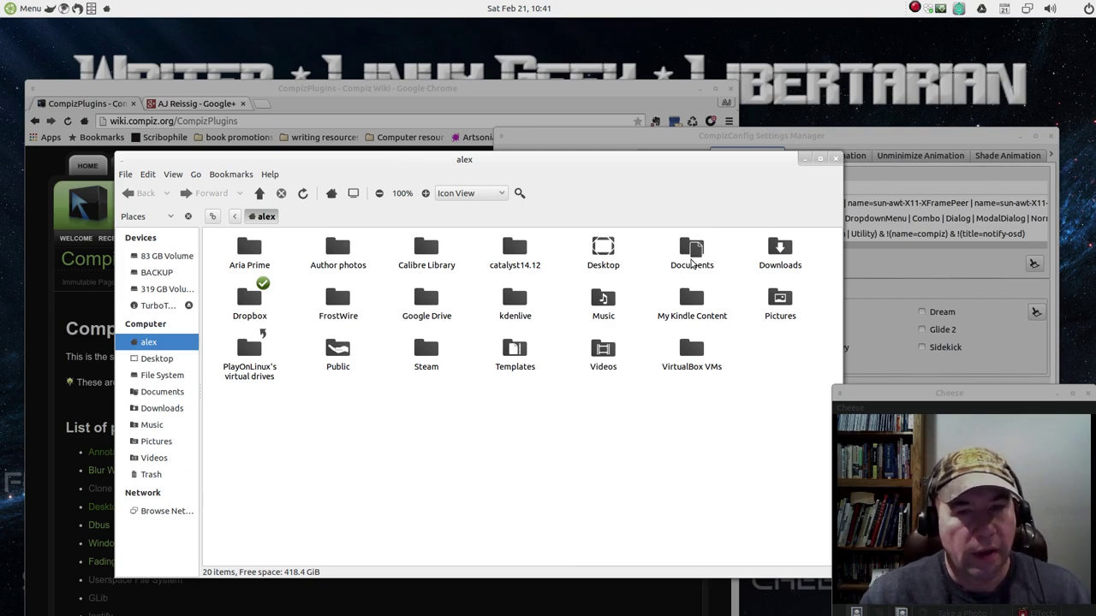
left_click(882, 142)
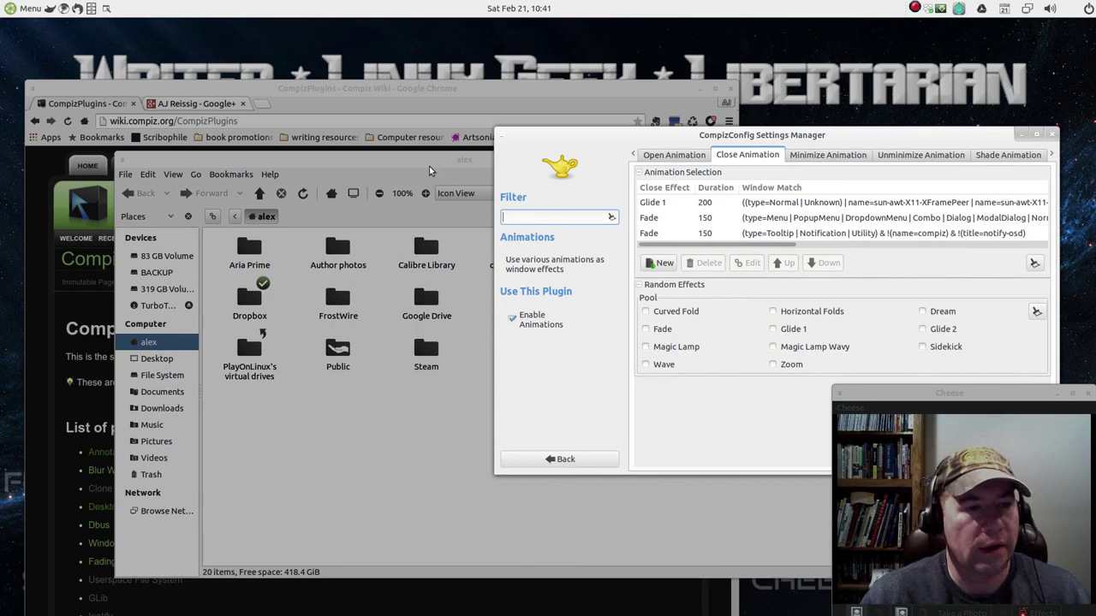
left_click(469, 181)
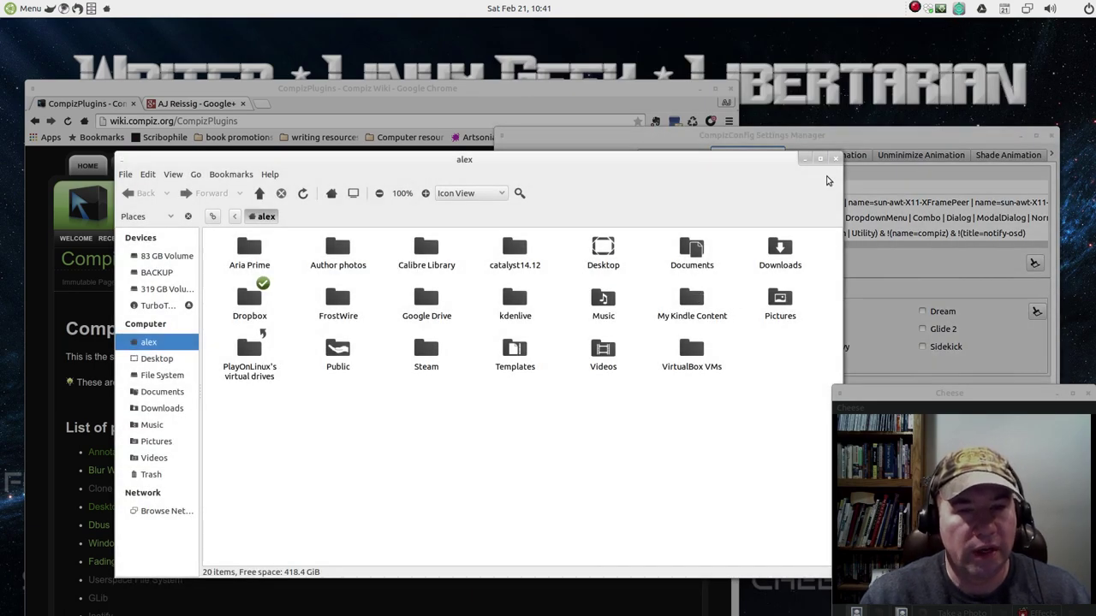
left_click(836, 159)
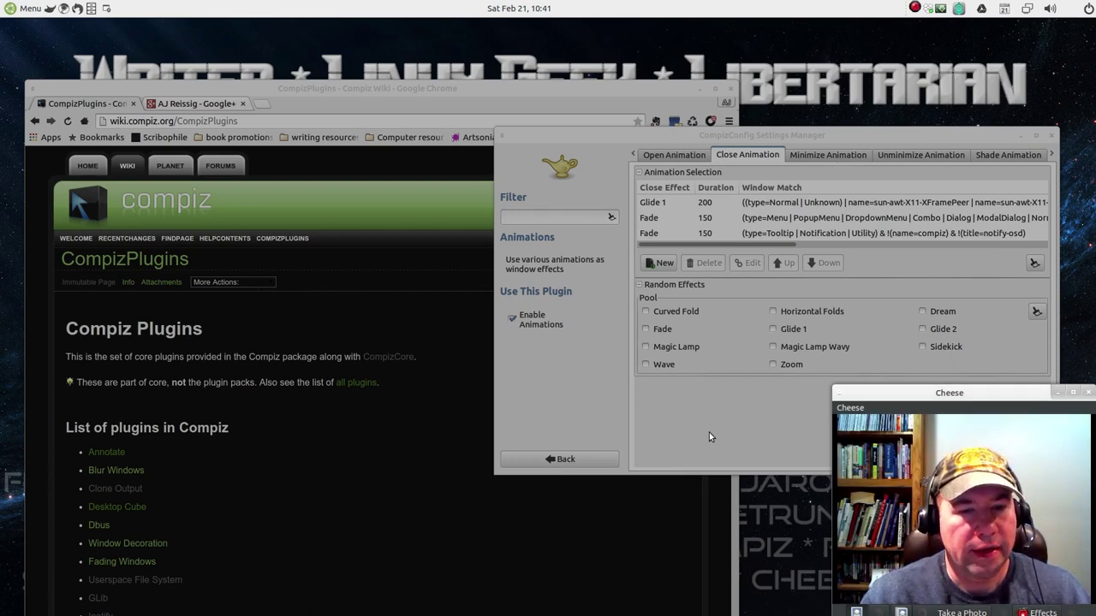
Open the Glide 1 close effect entry for editing, review its options and close it without changes.
left_click(682, 205)
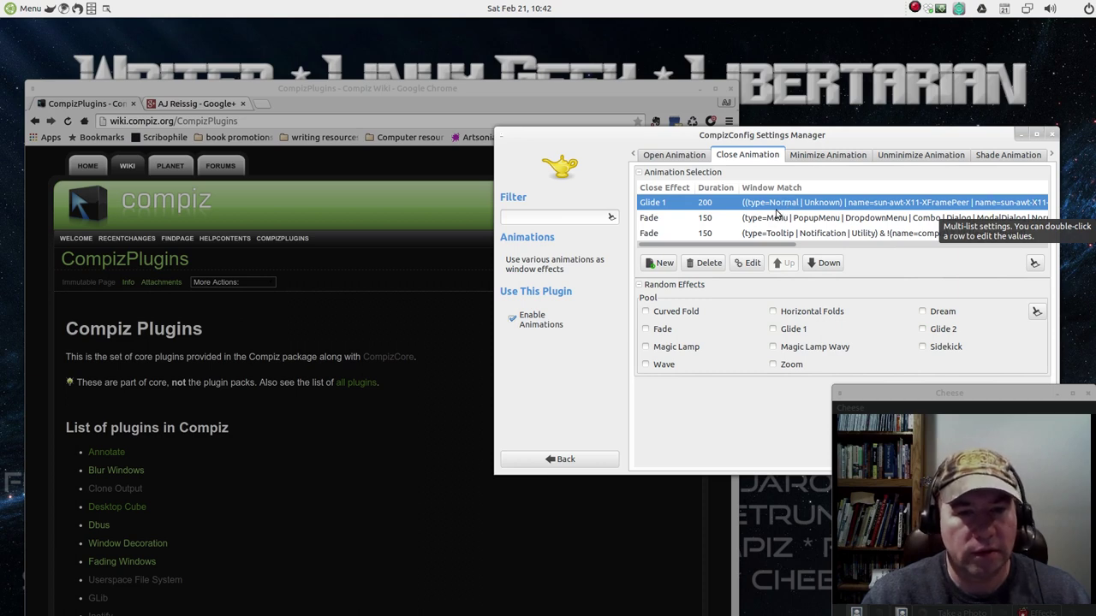
left_click(749, 263)
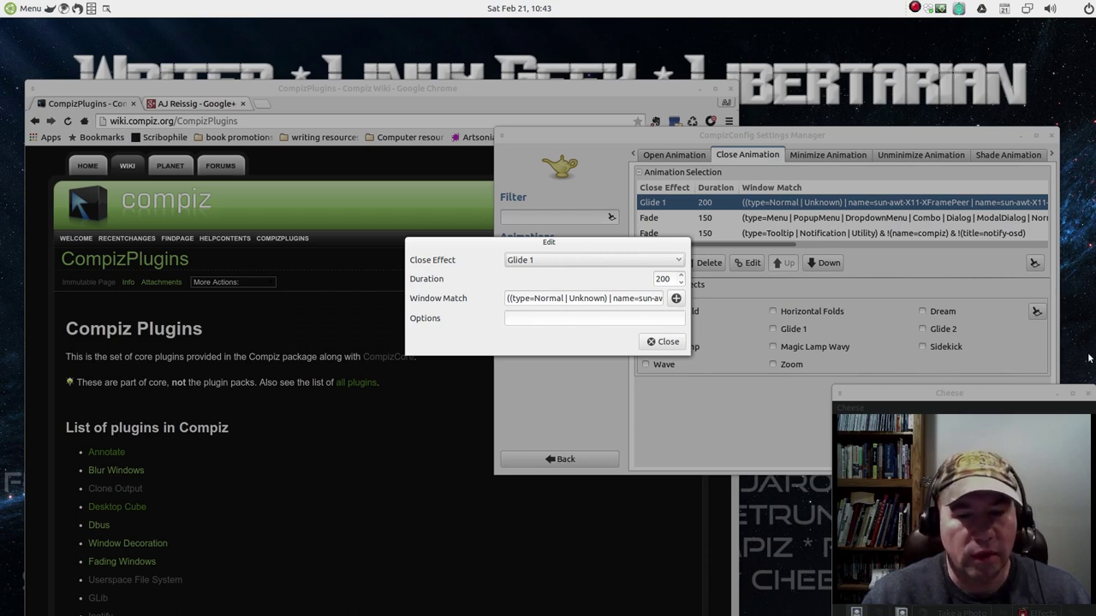
left_click(666, 342)
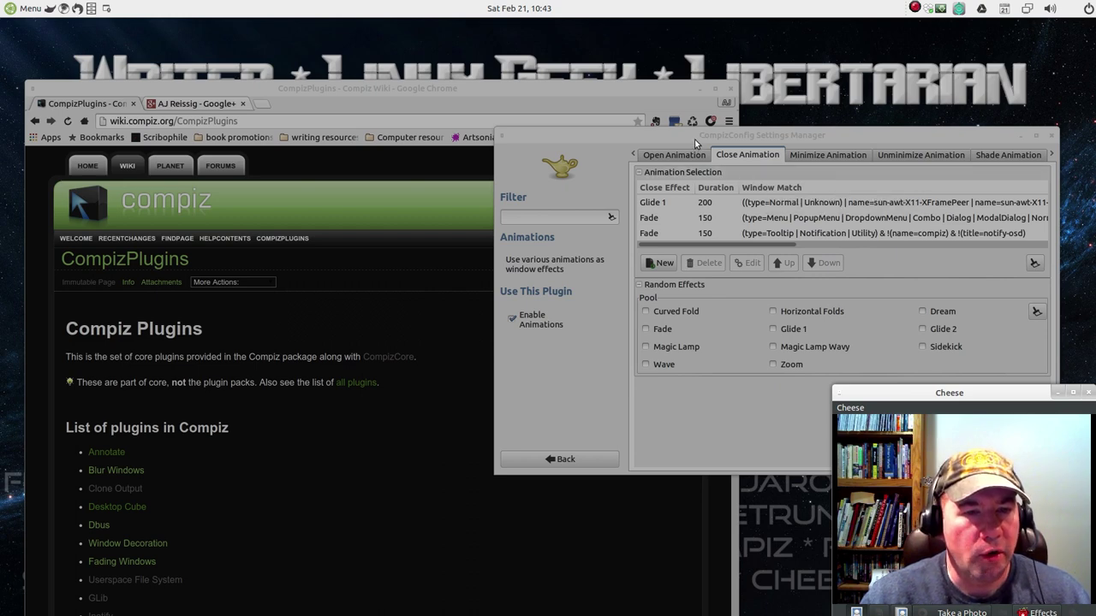
Show the Minimize Animation settings and demonstrate them by minimizing and restoring a home folder window, closing it when done.
left_click(827, 155)
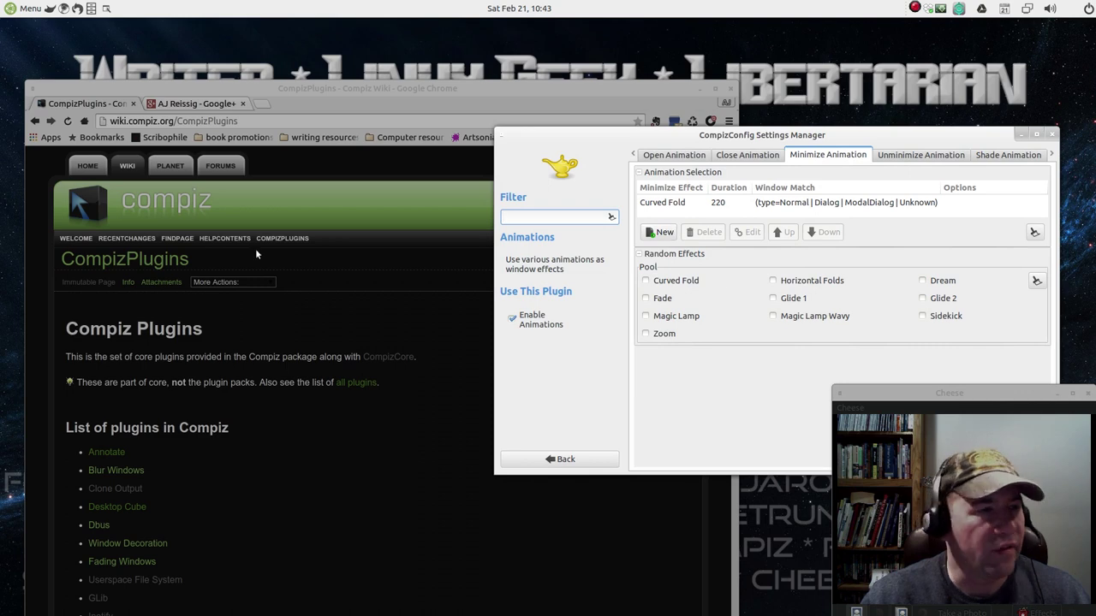
left_click(91, 9)
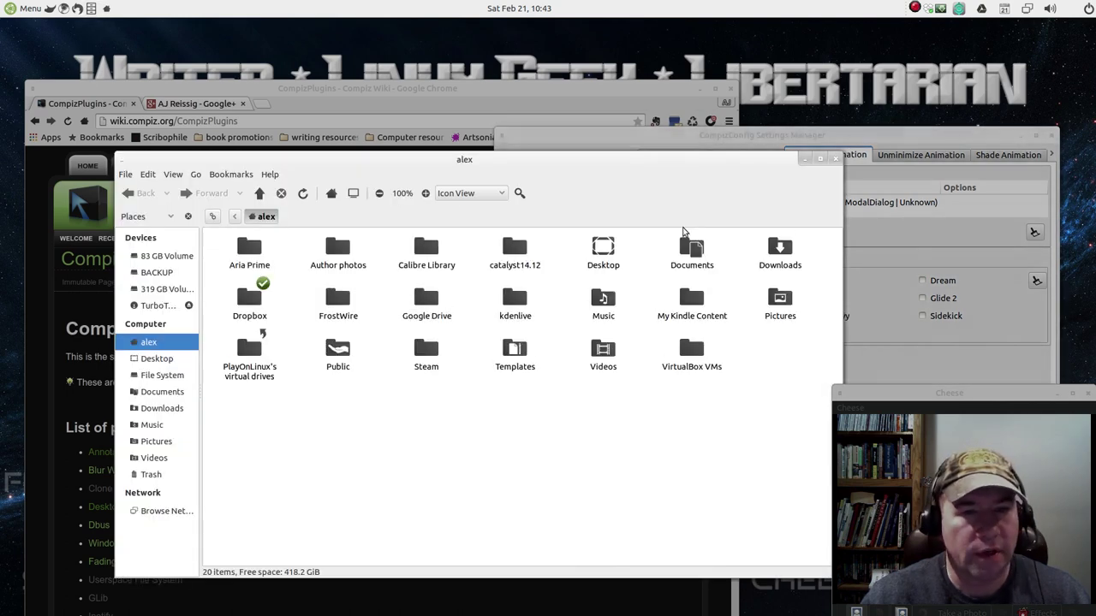
left_click(805, 159)
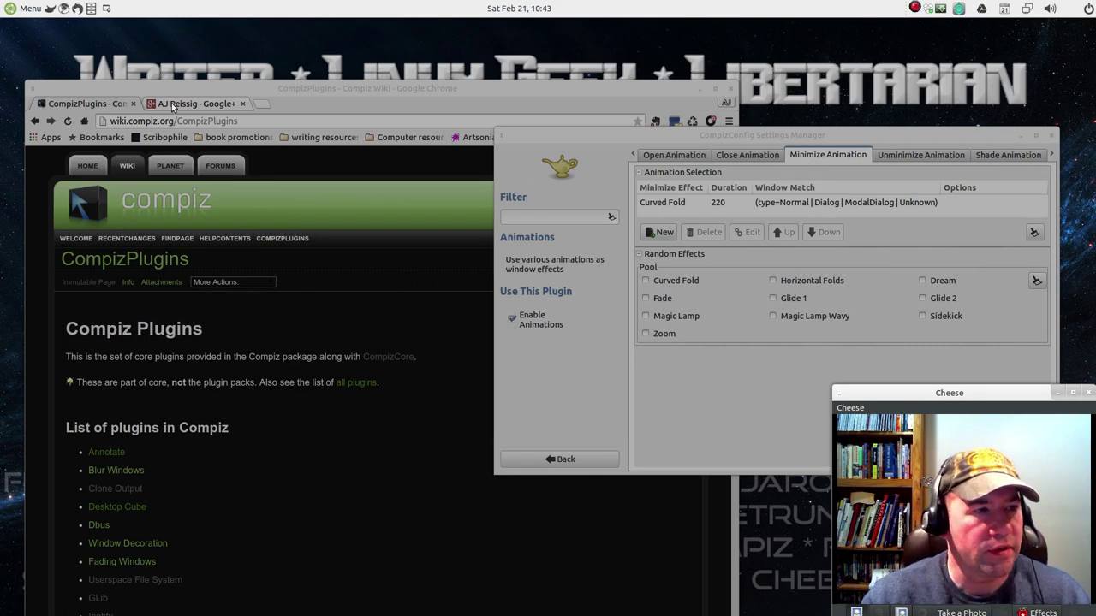
left_click(106, 9)
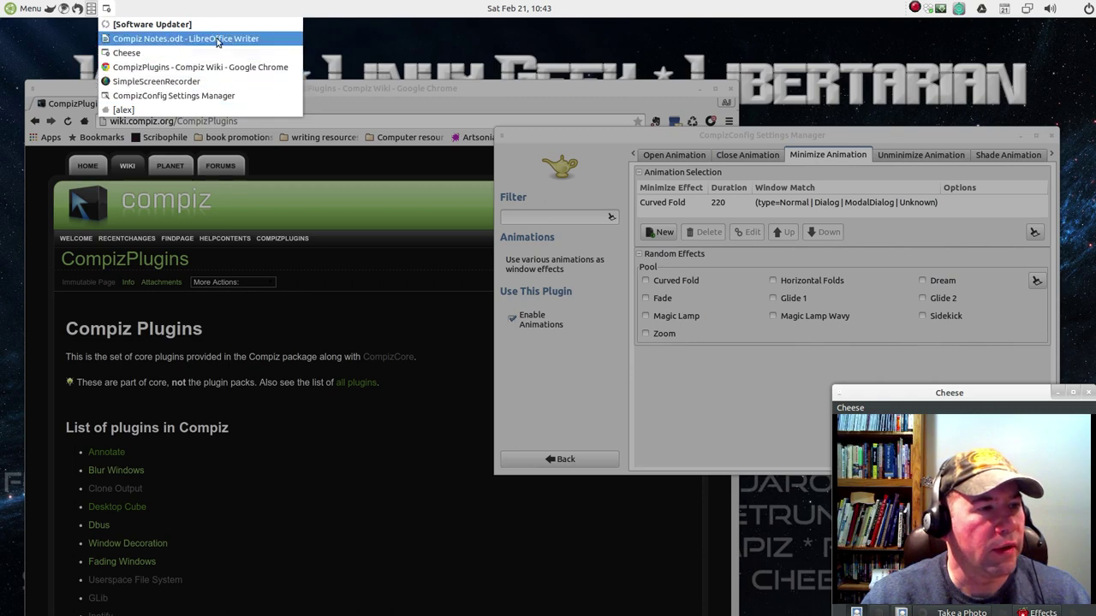
left_click(176, 111)
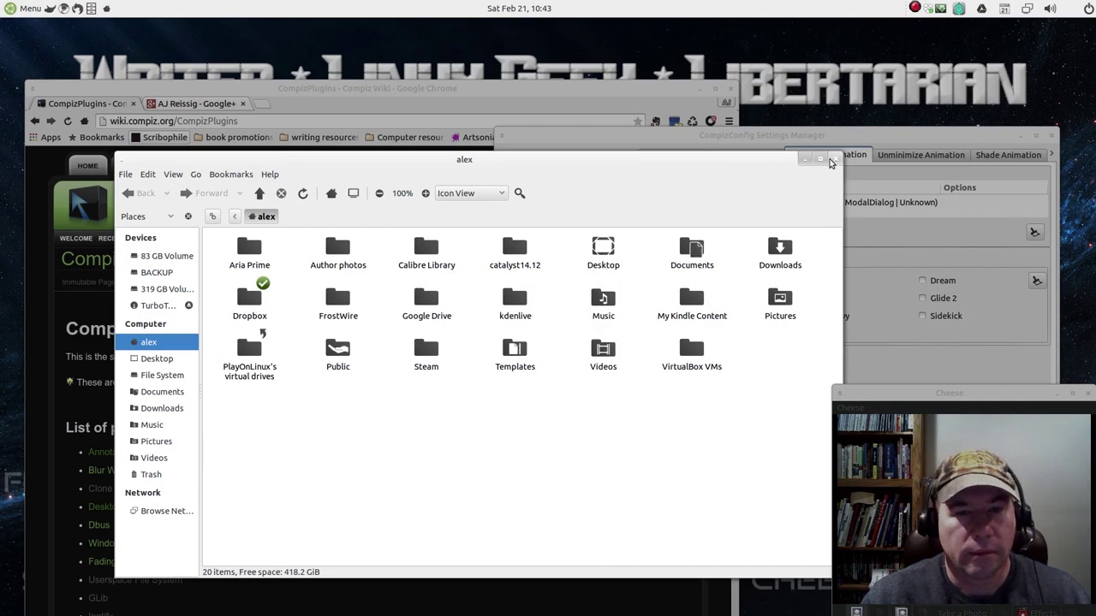
left_click(834, 159)
Review the Unminimize, Shade and Focus Animation settings of the Animations plugin.
left_click(918, 157)
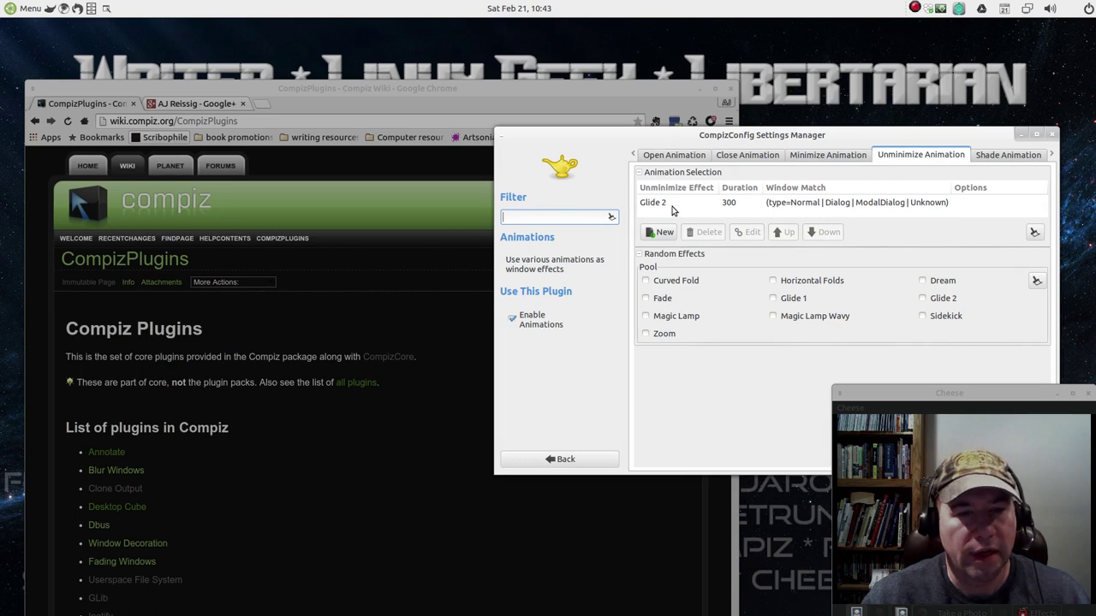
left_click(1025, 157)
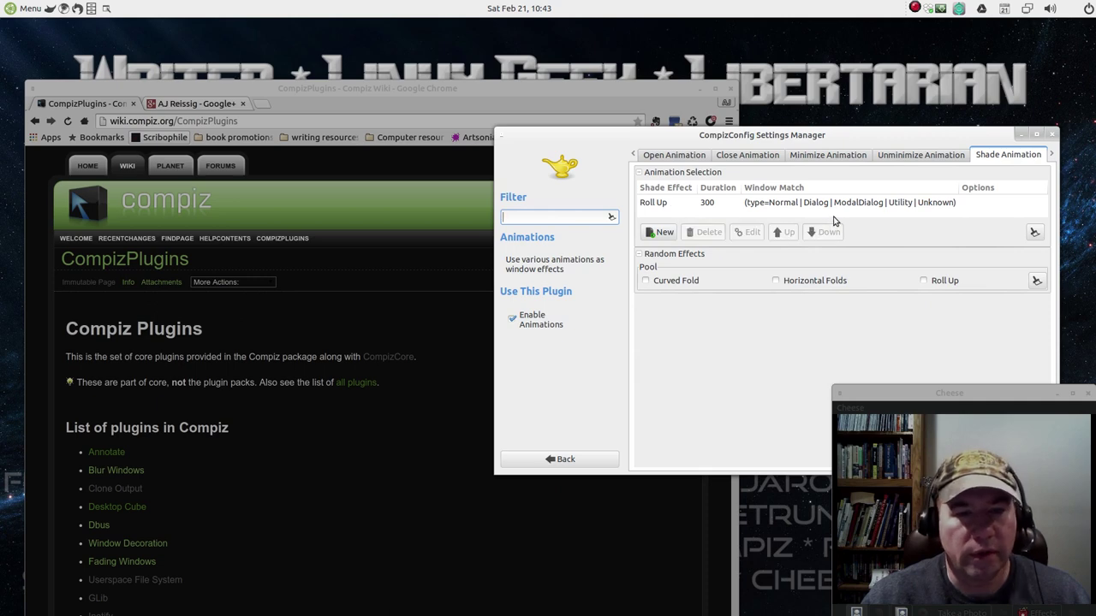
left_click(1051, 154)
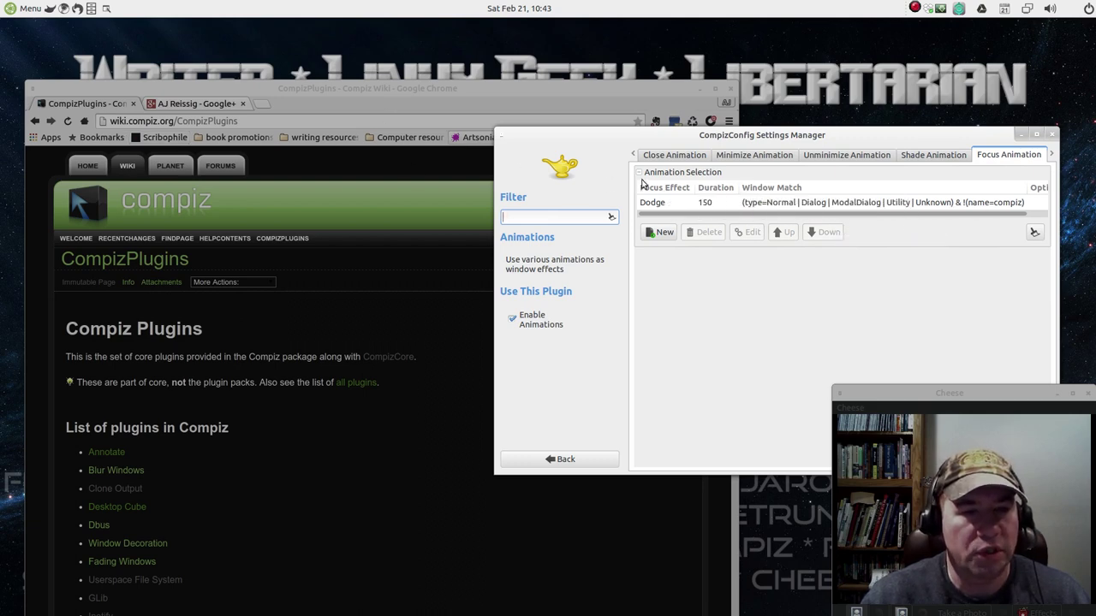
Switch focus back and forth between Chrome and the settings window to demonstrate the Dodge focus animation.
left_click(560, 90)
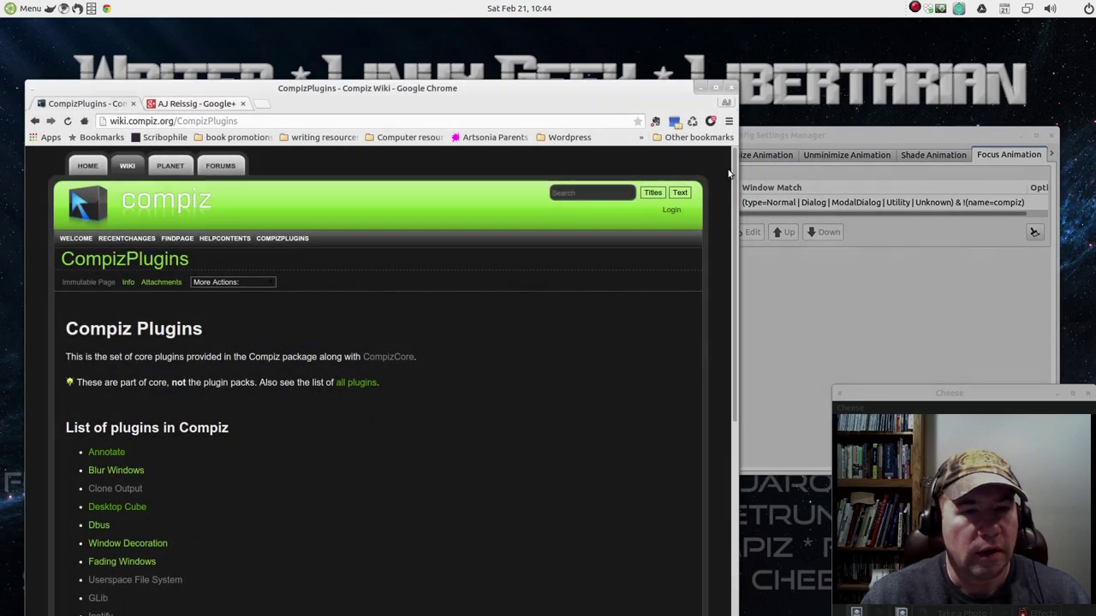
left_click(797, 142)
left_click(633, 84)
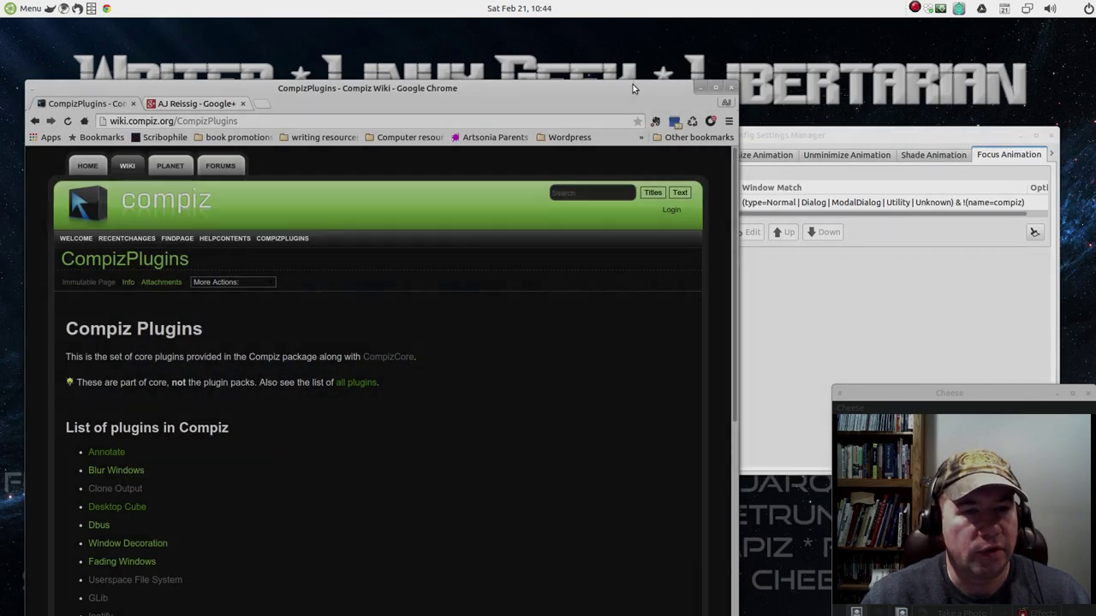
left_click(768, 139)
left_click(548, 98)
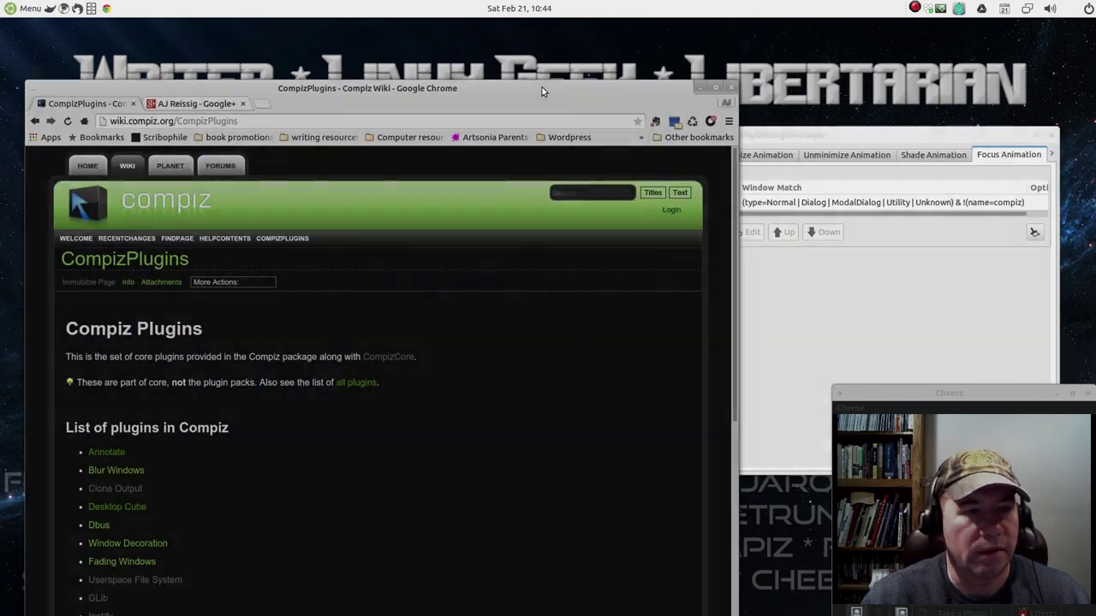
left_click(774, 142)
left_click(586, 86)
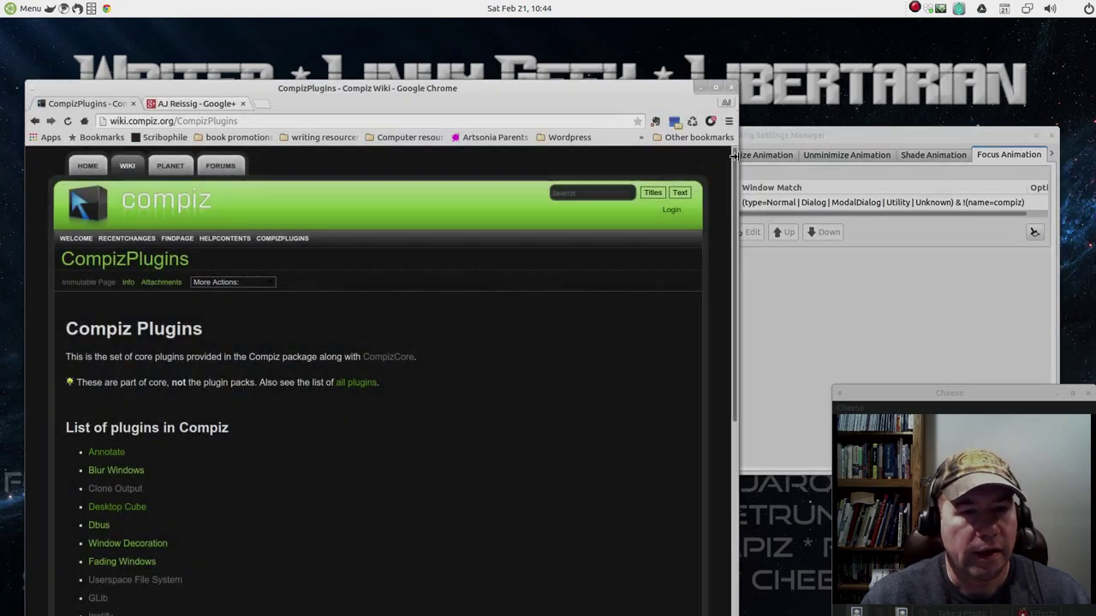
left_click(782, 140)
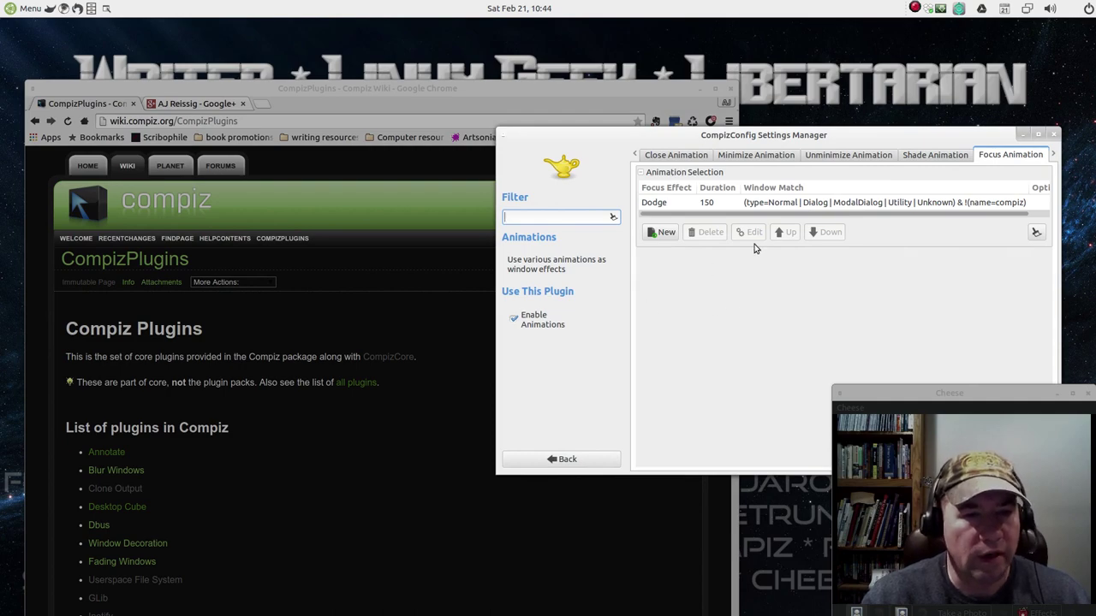
Switch back to the Compiz Wiki in Chrome and scan the core plugin list to its end.
left_click(303, 103)
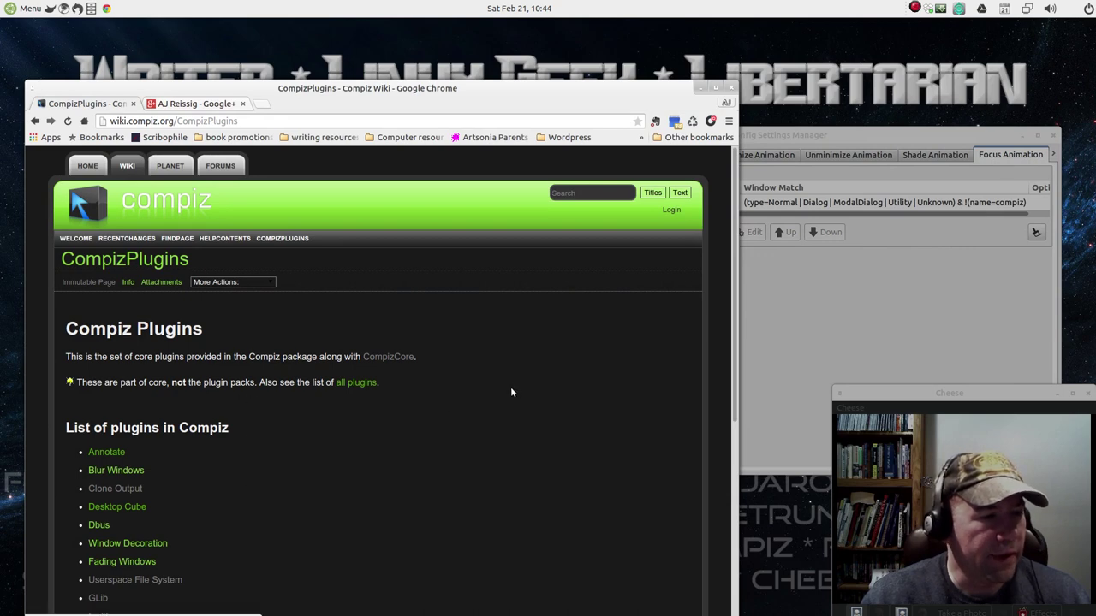
scroll(508, 386, "down", 8)
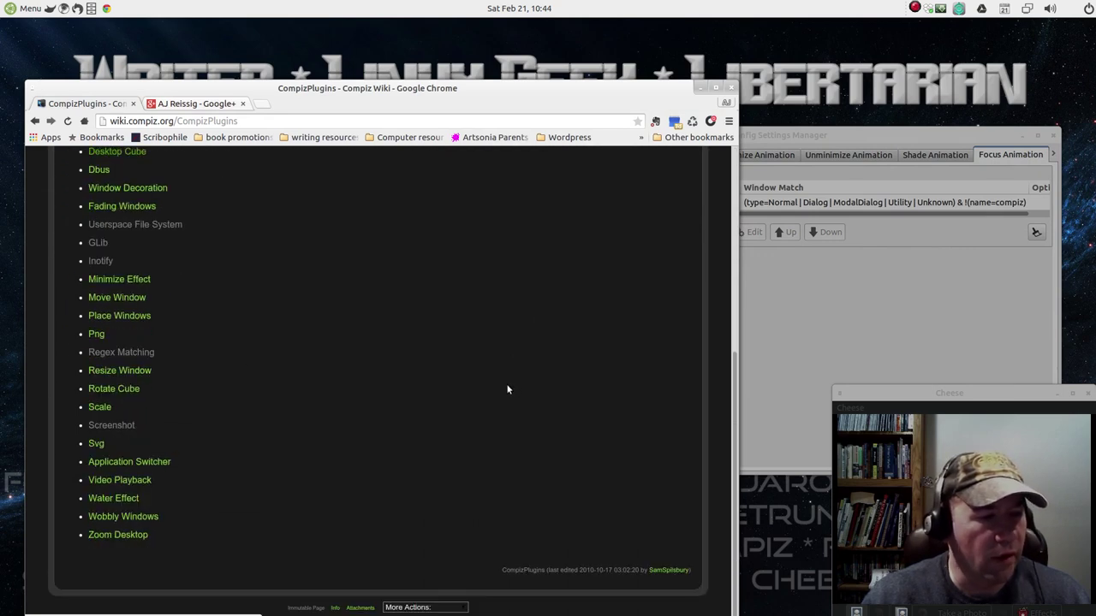
scroll(506, 387, "up", 5)
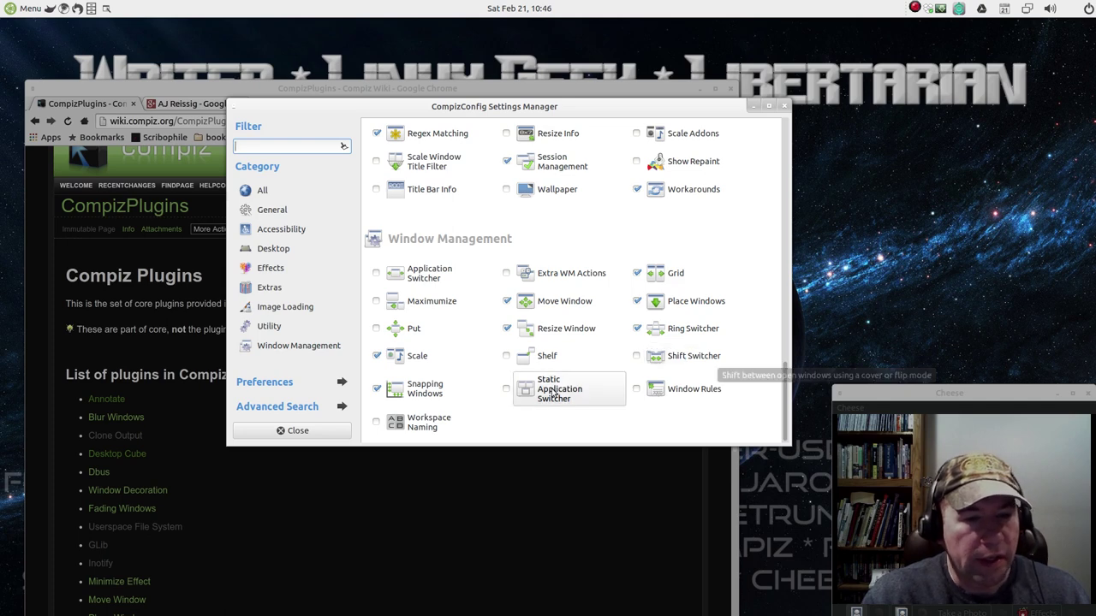
Open the Ring Switcher plugin's settings from the Window Management category in CompizConfig Settings Manager.
left_click(685, 332)
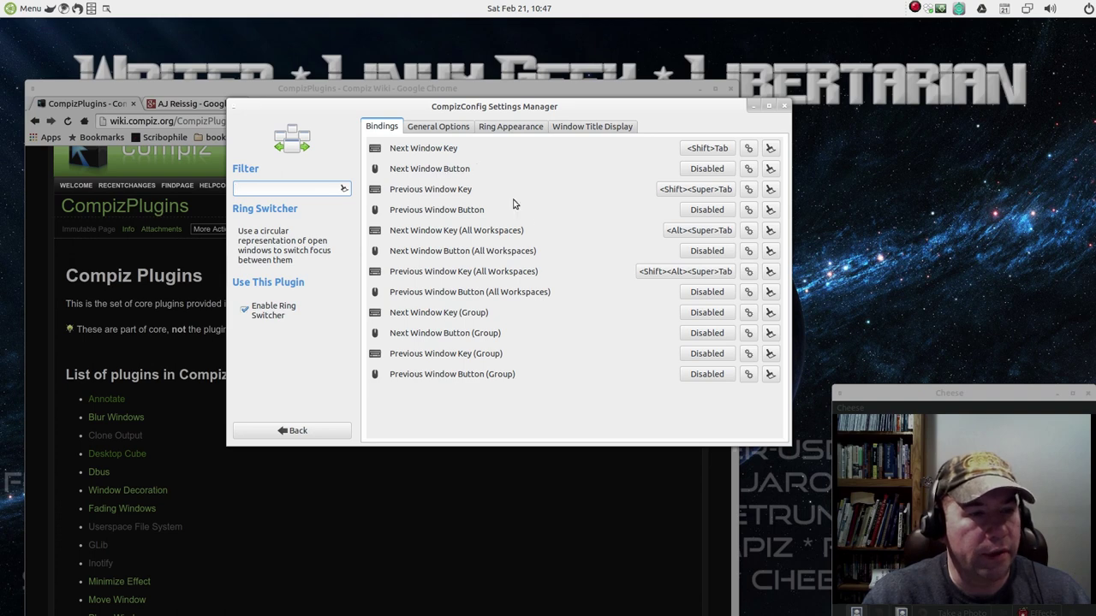
Review the Ring Switcher's General Options, Ring Appearance and Window Title Display settings, then return to the plugin overview.
left_click(438, 127)
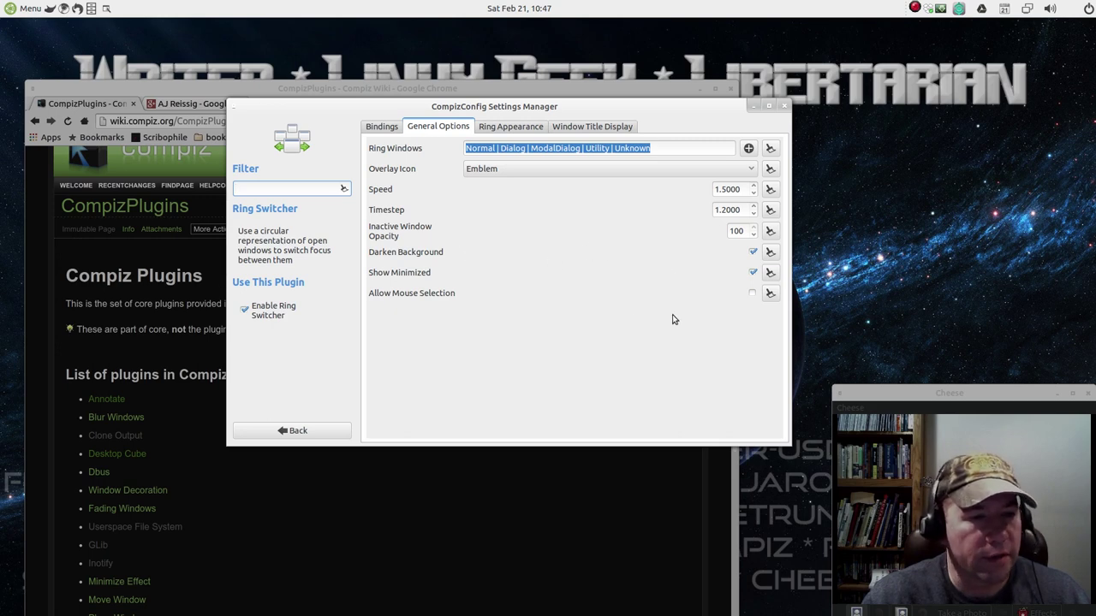
left_click(516, 130)
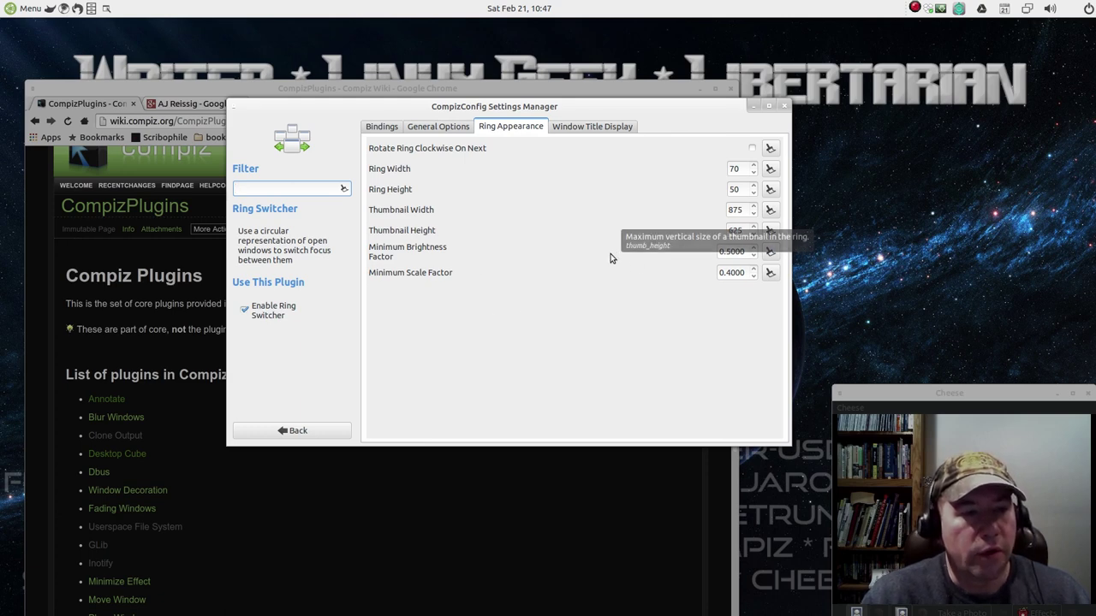
left_click(593, 129)
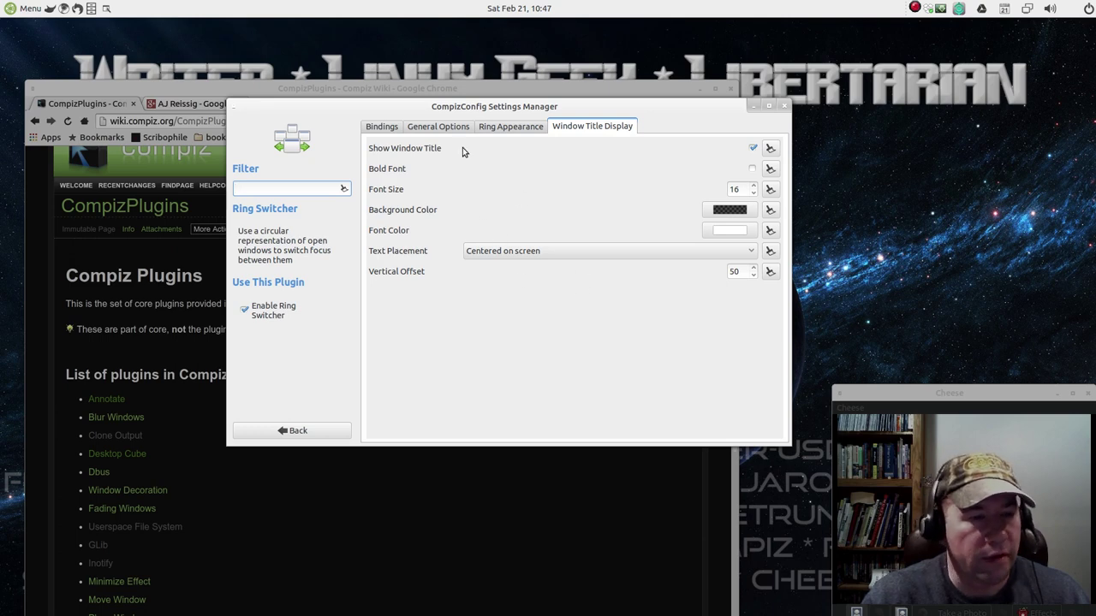
left_click(441, 132)
left_click(382, 130)
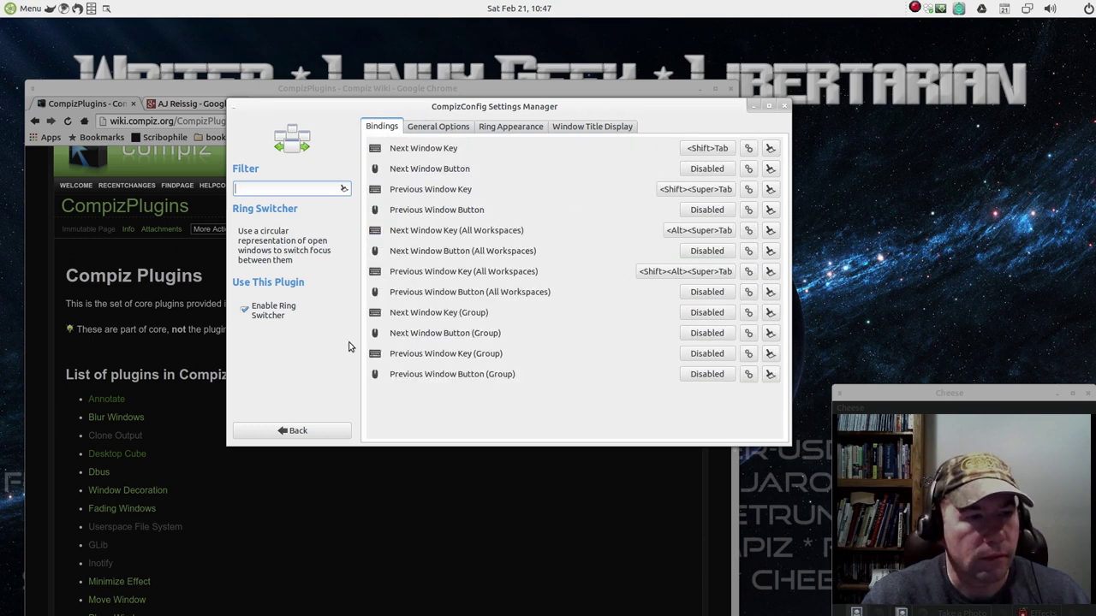
left_click(292, 432)
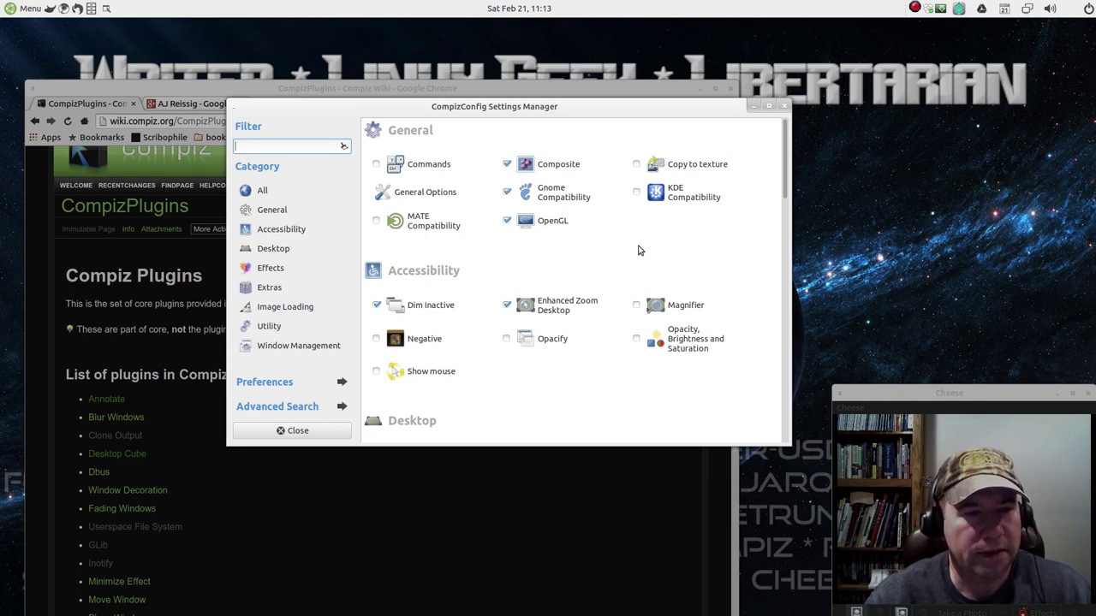
Check the horizontal and vertical virtual desktop size in General Options, then return to the plugin overview.
left_click(420, 198)
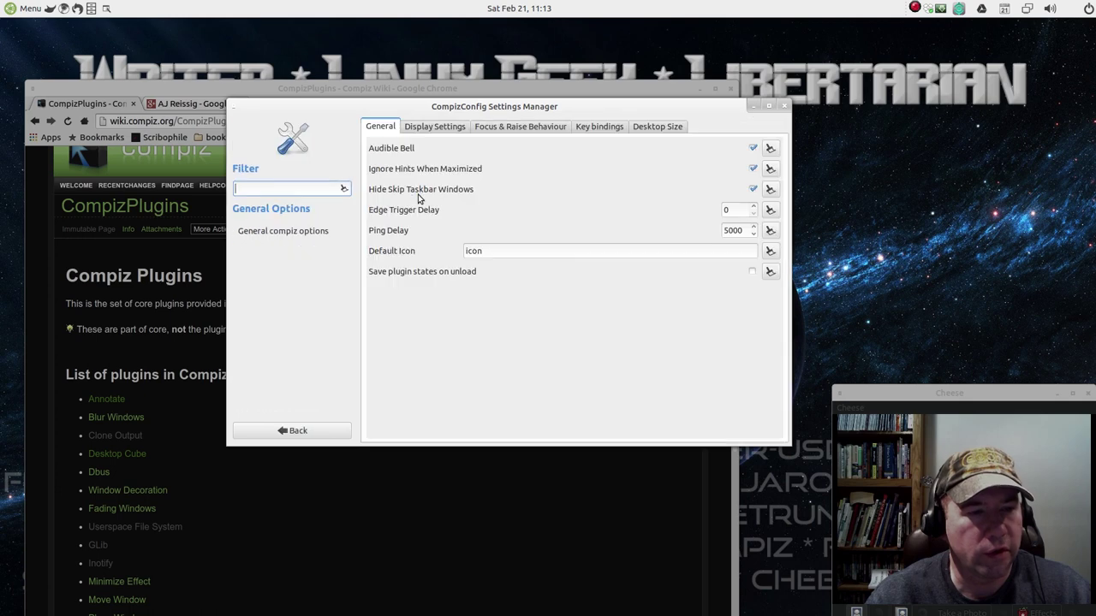
left_click(651, 132)
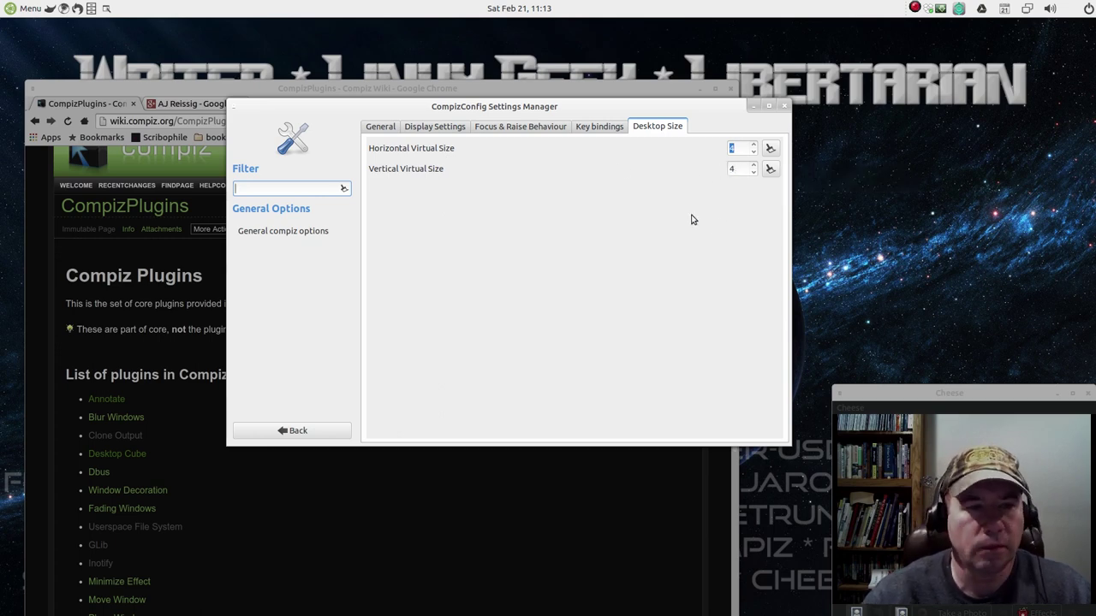
left_click(375, 131)
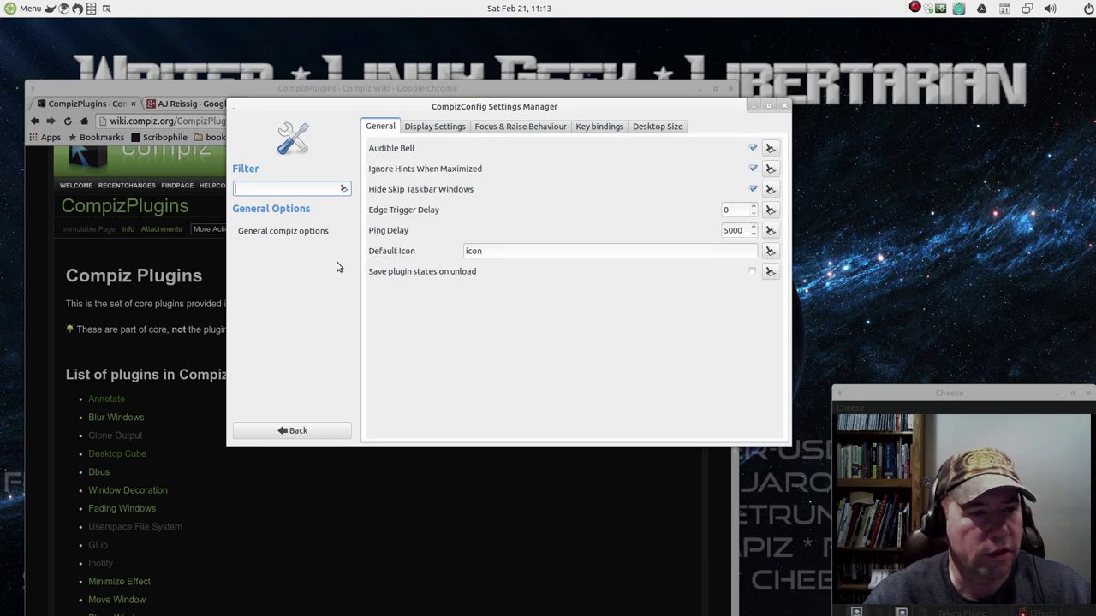
left_click(292, 432)
Review the Desktop Cube plugin's General, Behaviour, Appearance with Skydome, and Transparent Cube settings, then return to the plugin overview.
scroll(578, 312, "down", 5)
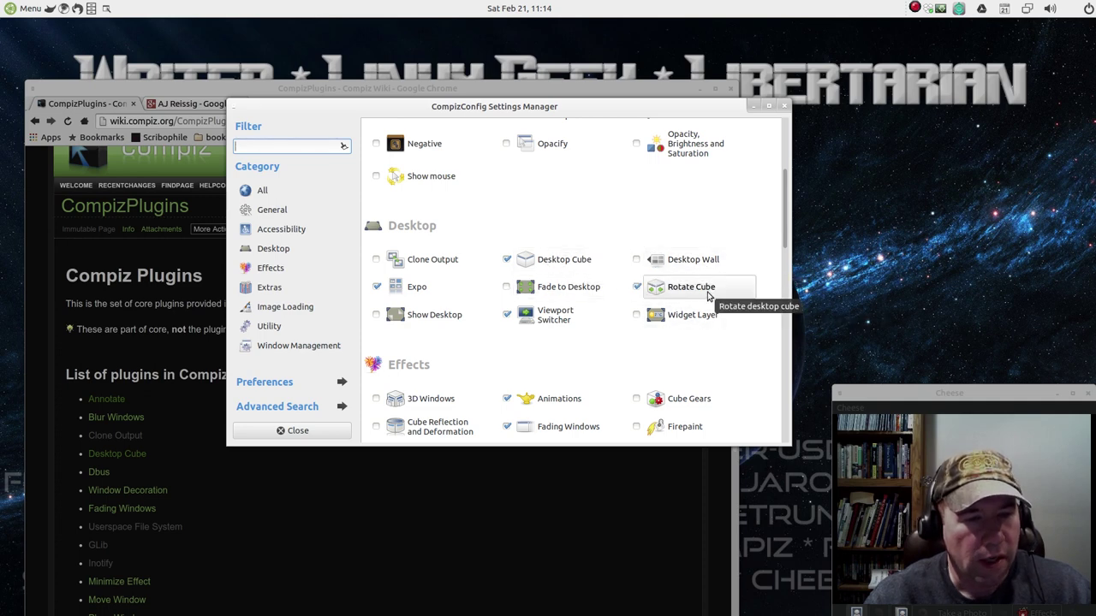
left_click(561, 259)
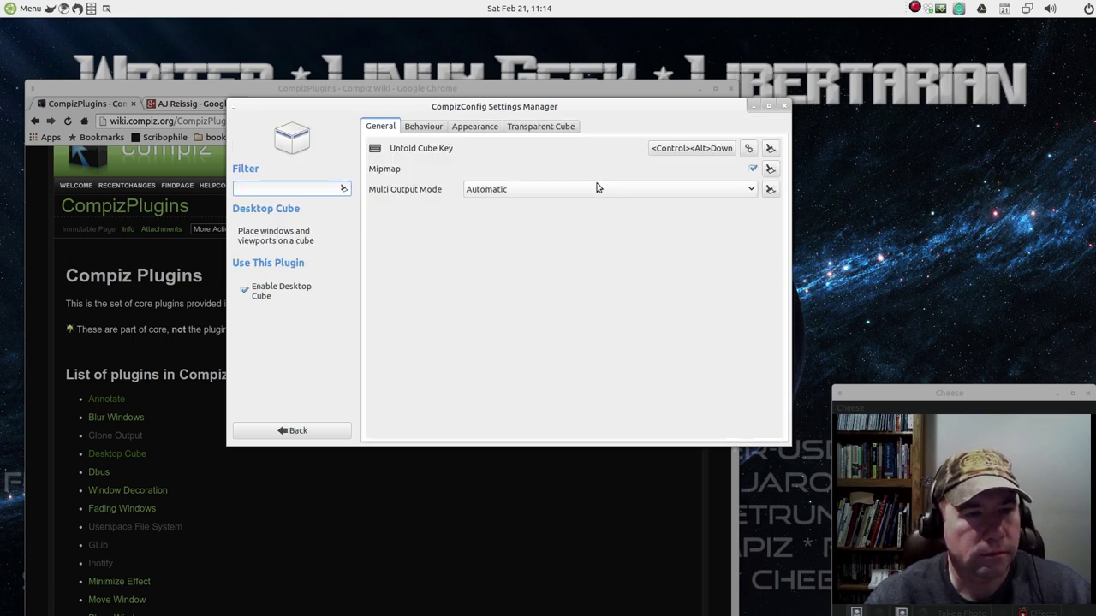
left_click(426, 127)
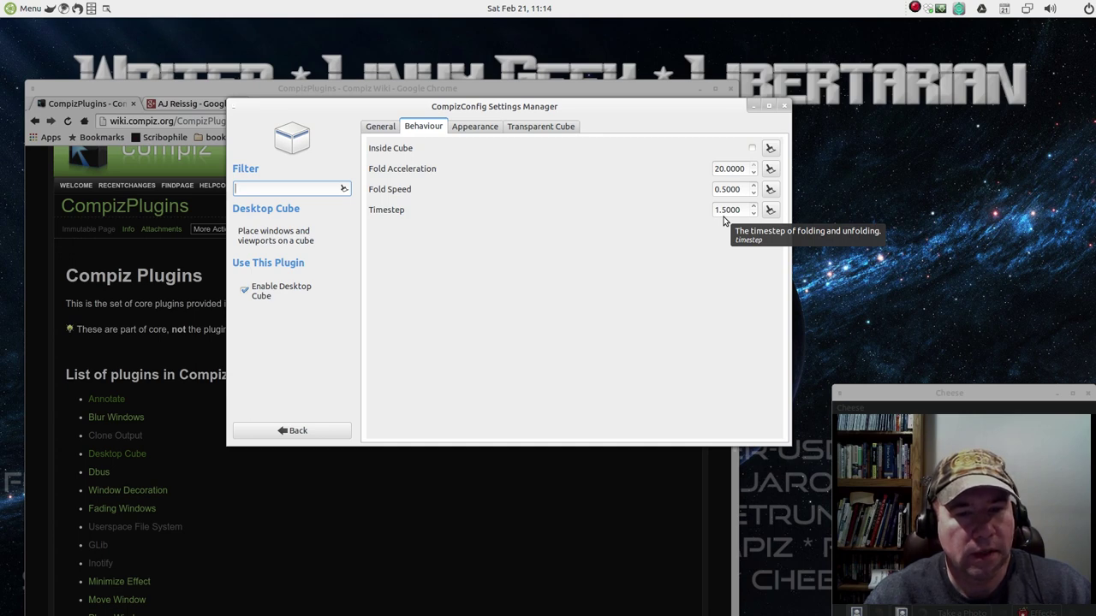
left_click(470, 130)
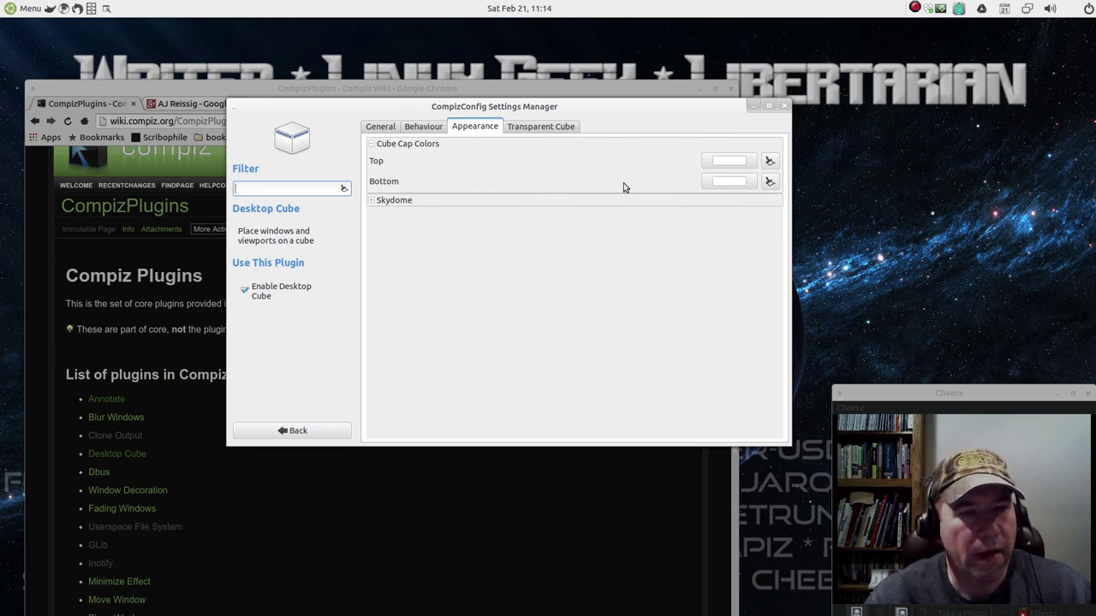
left_click(374, 202)
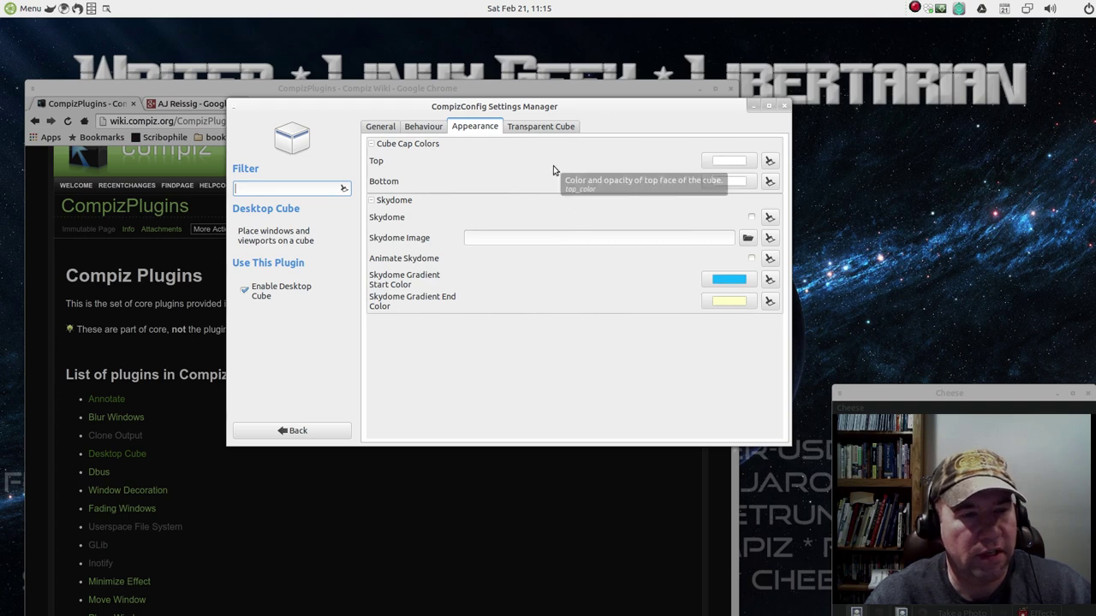
left_click(530, 129)
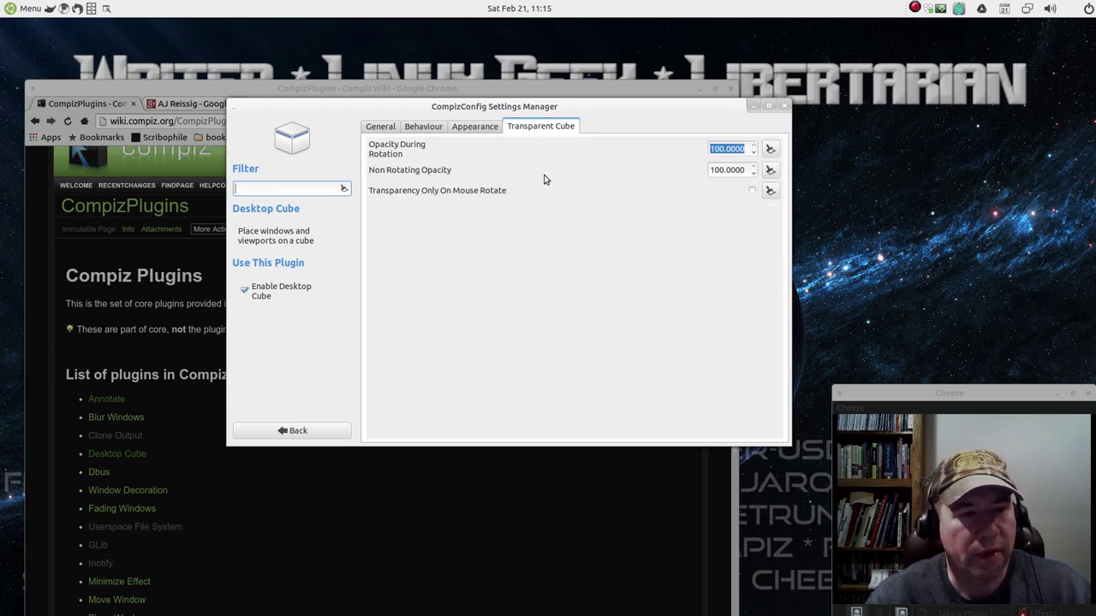
left_click(374, 129)
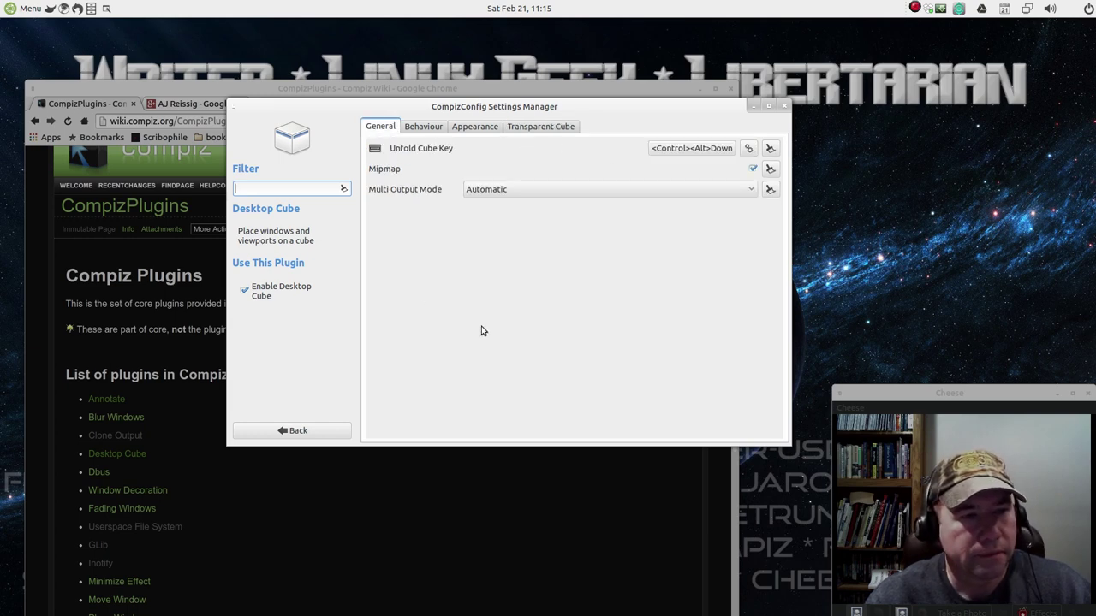
left_click(278, 430)
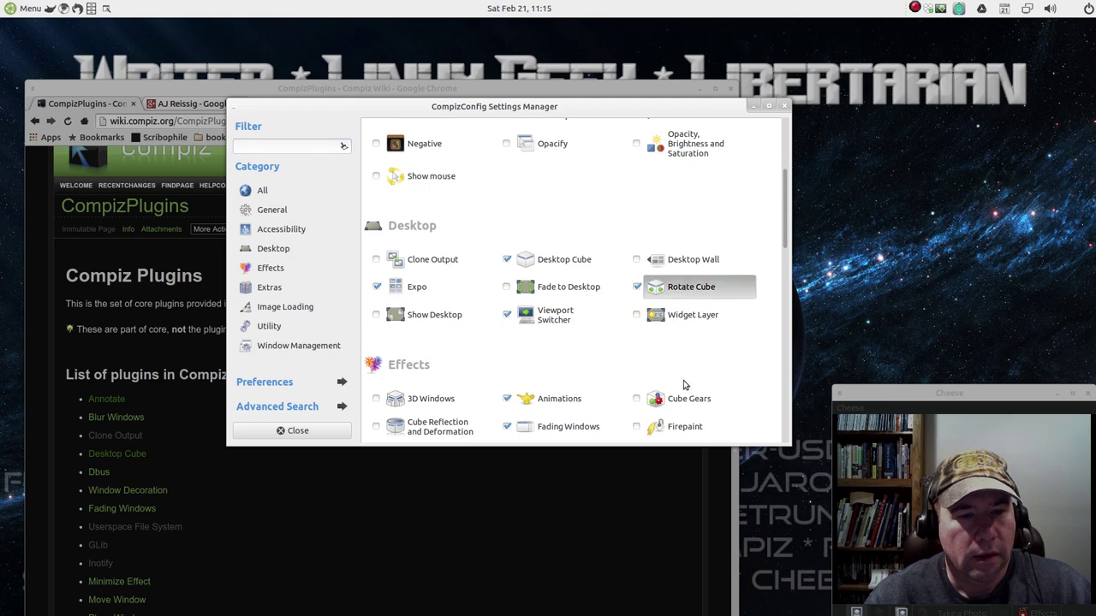
Review the Rotate Cube plugin's general settings and its Rotate cube bindings, then return to the plugin overview.
left_click(689, 288)
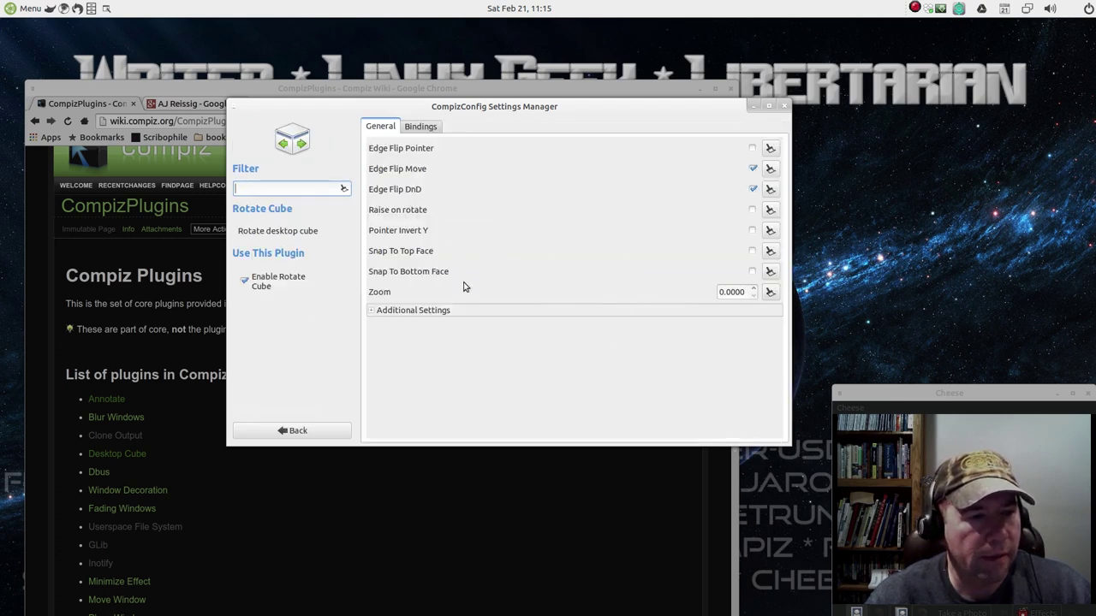
left_click(420, 128)
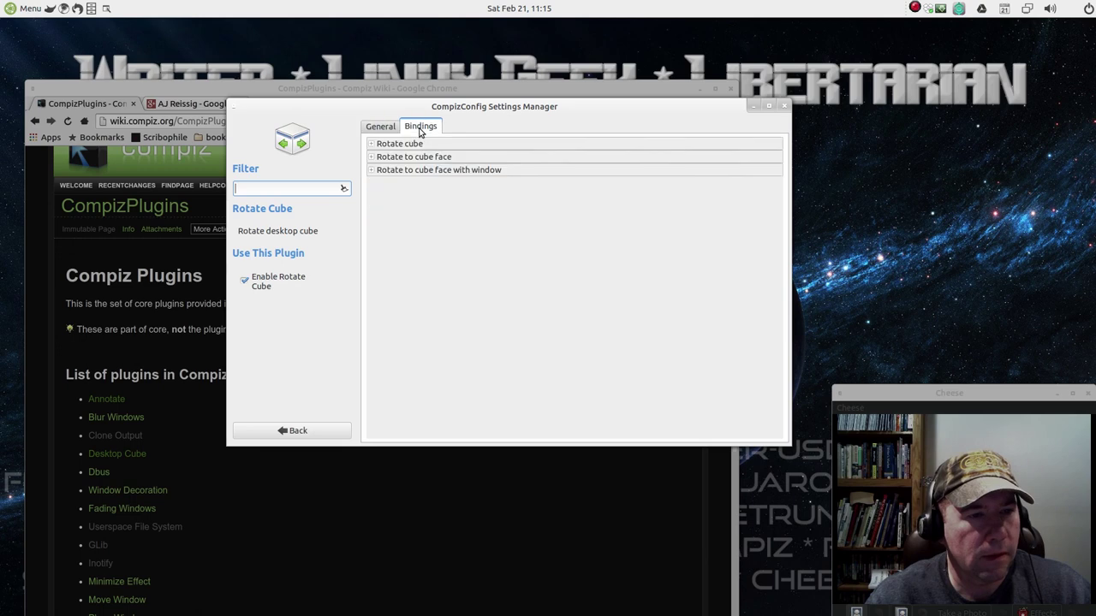
left_click(370, 144)
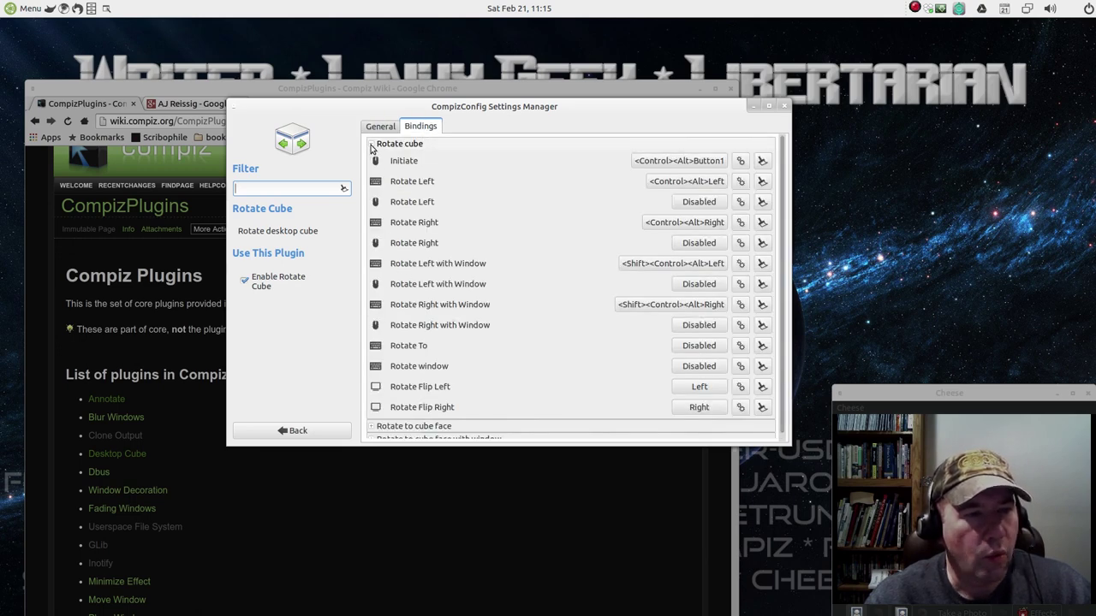
left_click(371, 145)
left_click(373, 129)
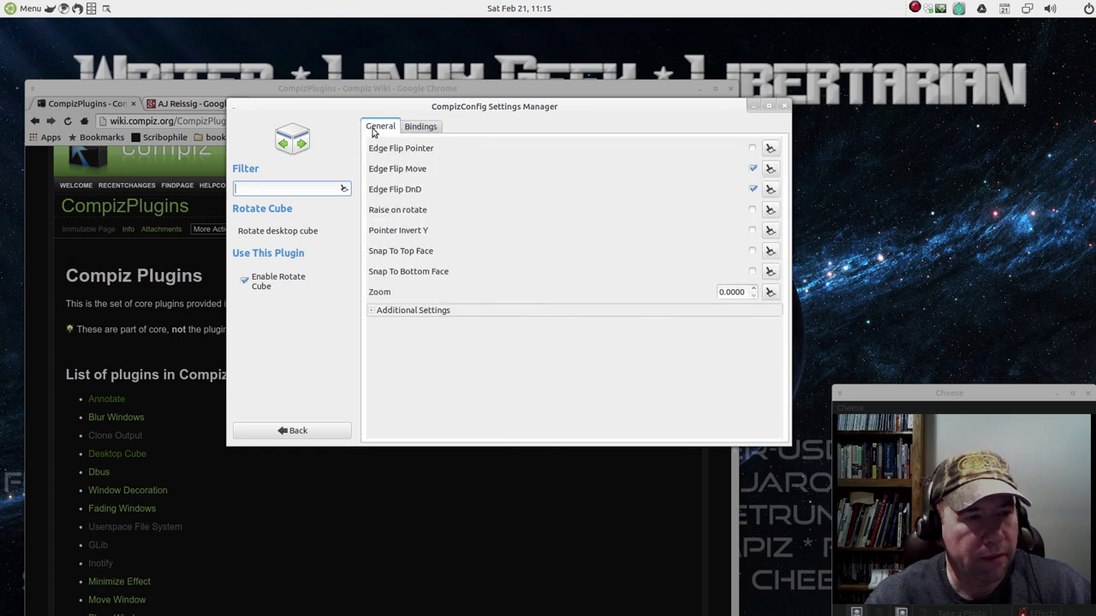
left_click(289, 430)
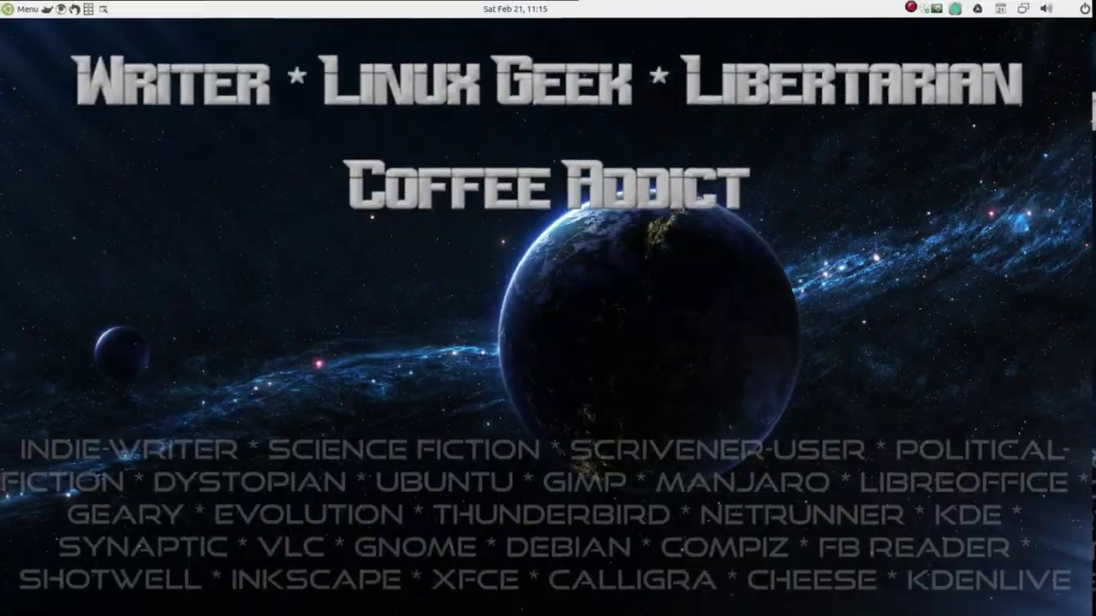
Rotate the desktop cube back and forth between workspaces to demonstrate it, ending with CompizConfig Settings Manager in focus.
key("ctrl+alt+Left")
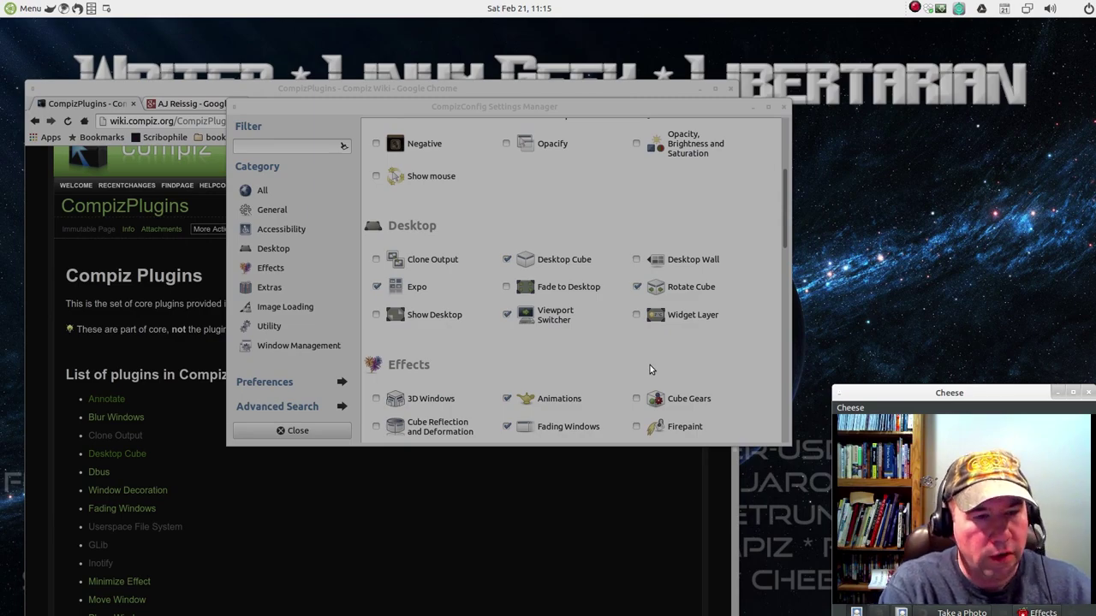
key("ctrl+alt+Right")
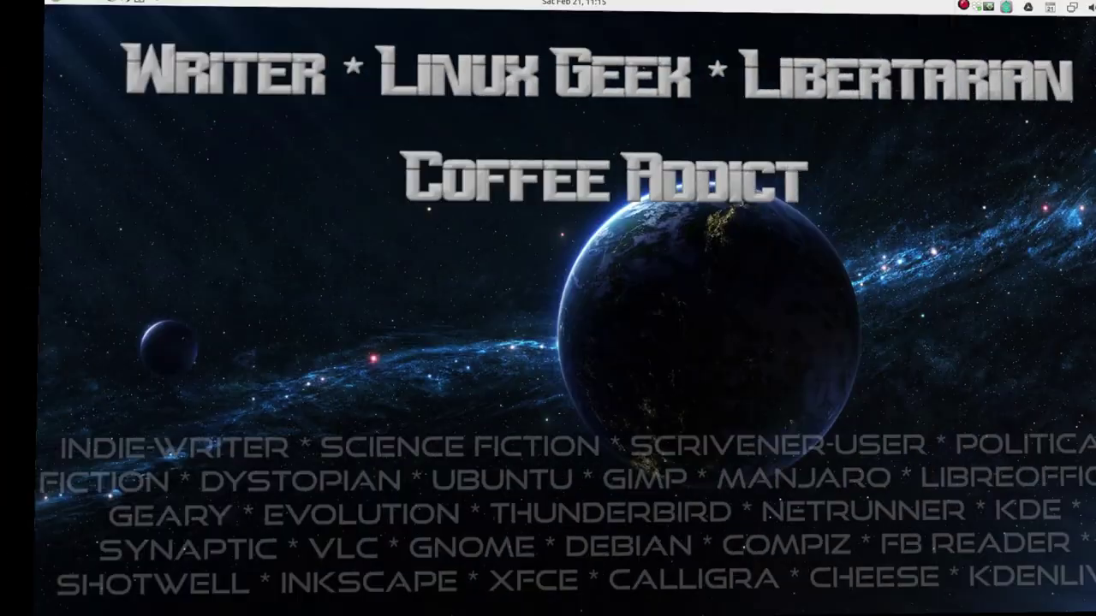
key("ctrl+alt+Left")
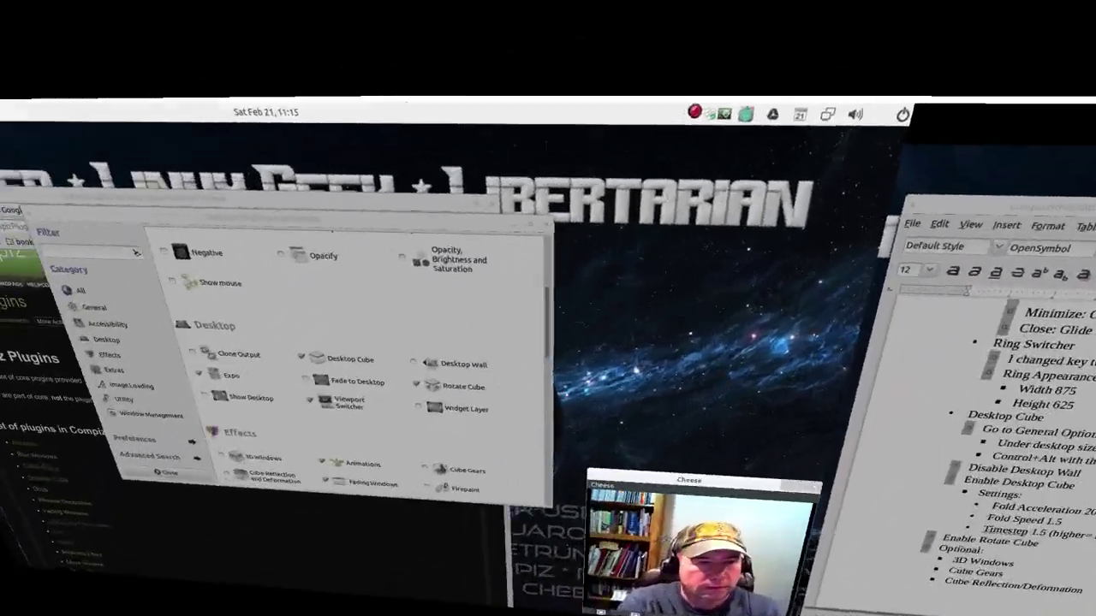
key("ctrl+alt+Right")
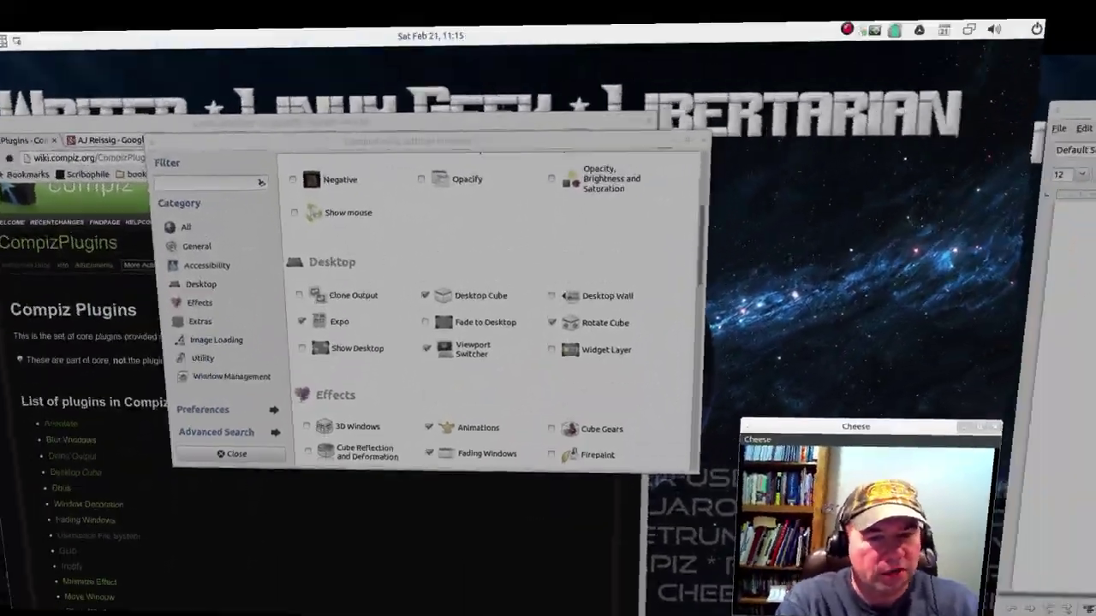
key("ctrl+alt+Left")
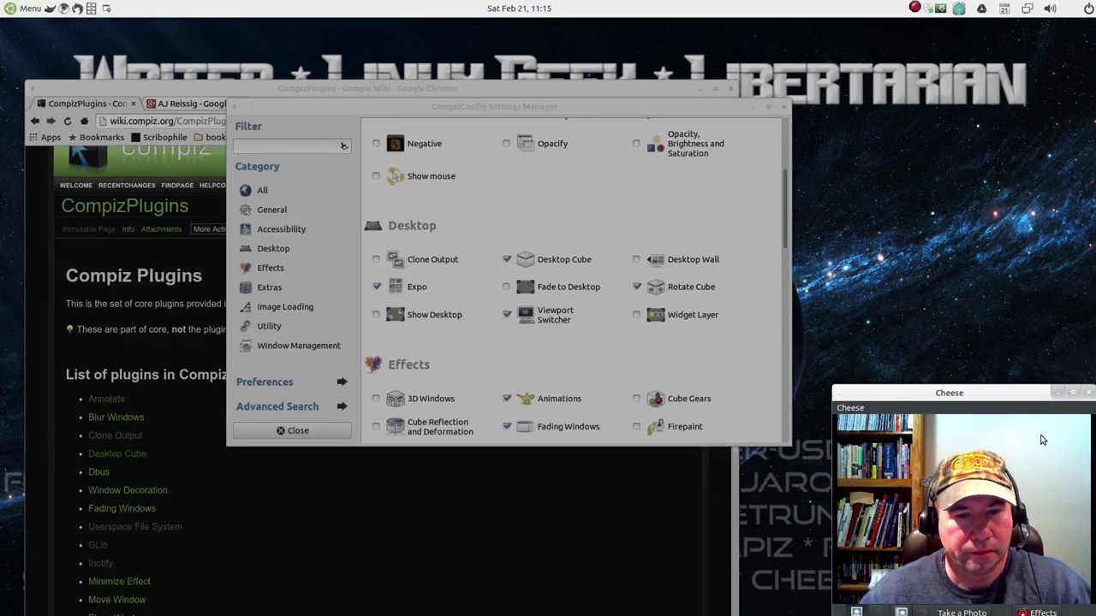
left_click(873, 336)
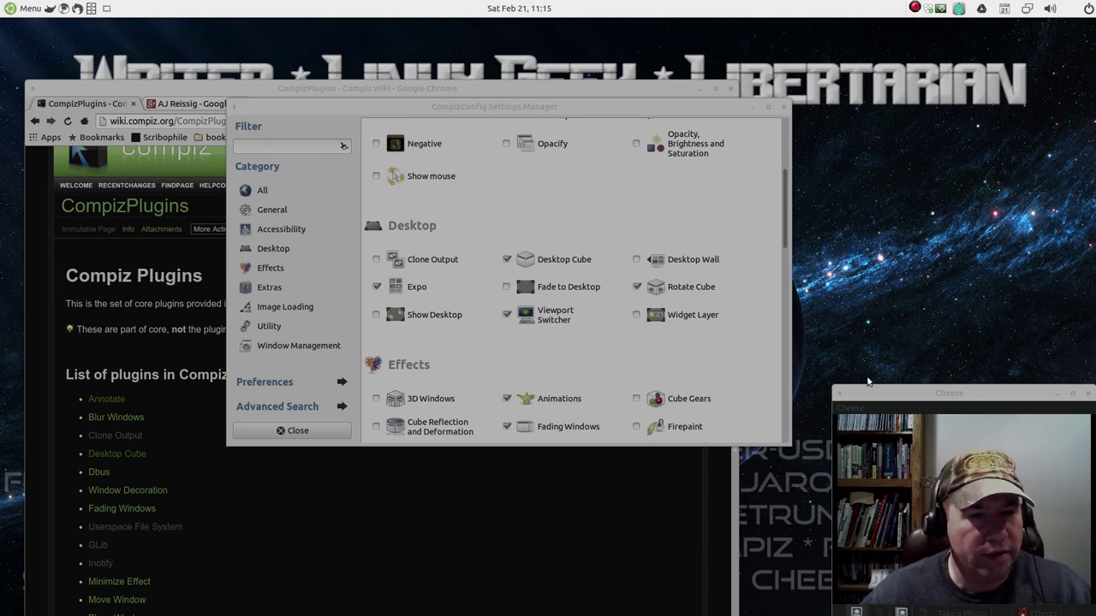
left_click(725, 356)
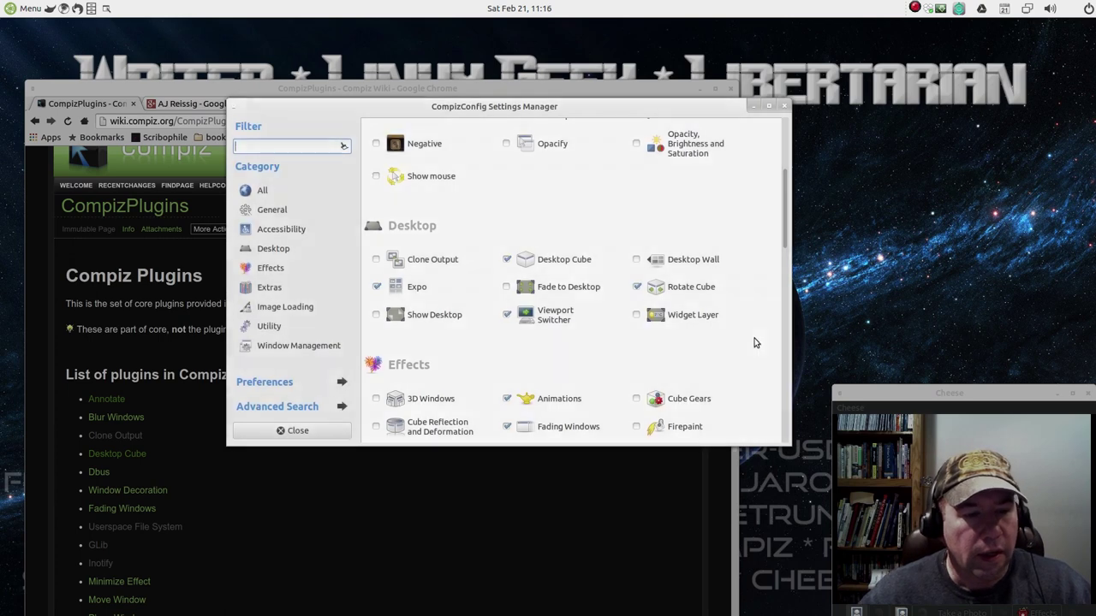
Browse the plugin overview from General down to the Extras and Image Loading categories and return to its beginning.
scroll(733, 359, "down", 3)
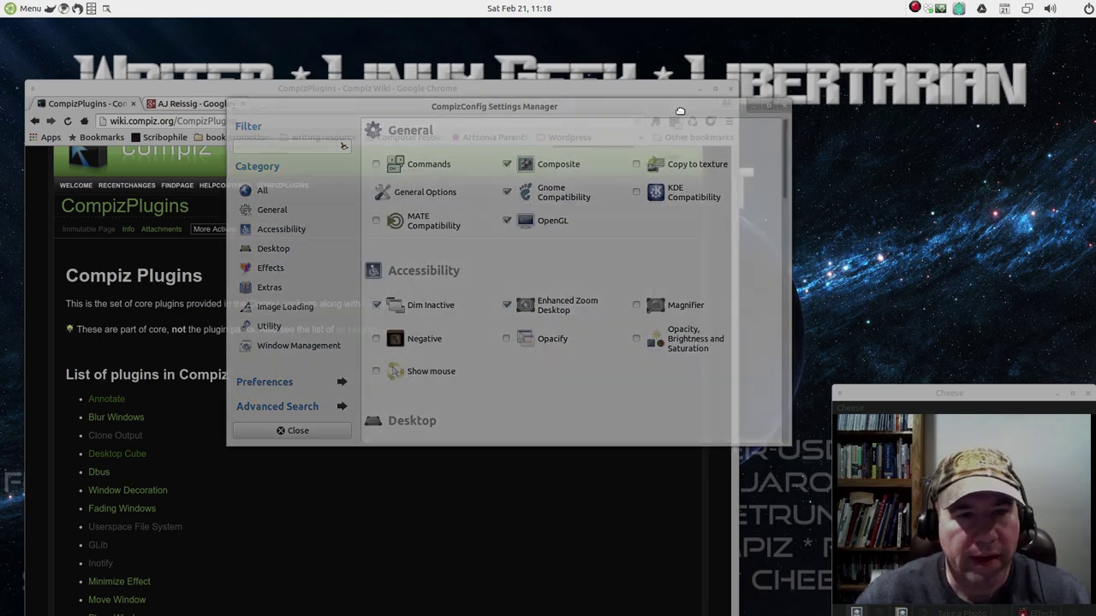
left_click(680, 112)
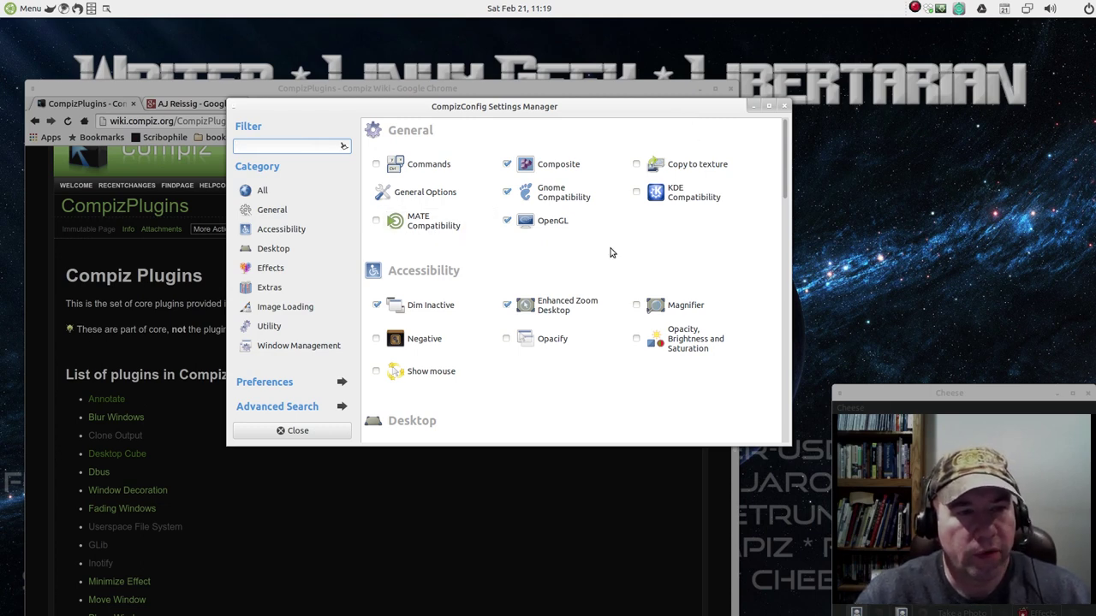
scroll(634, 275, "down", 10)
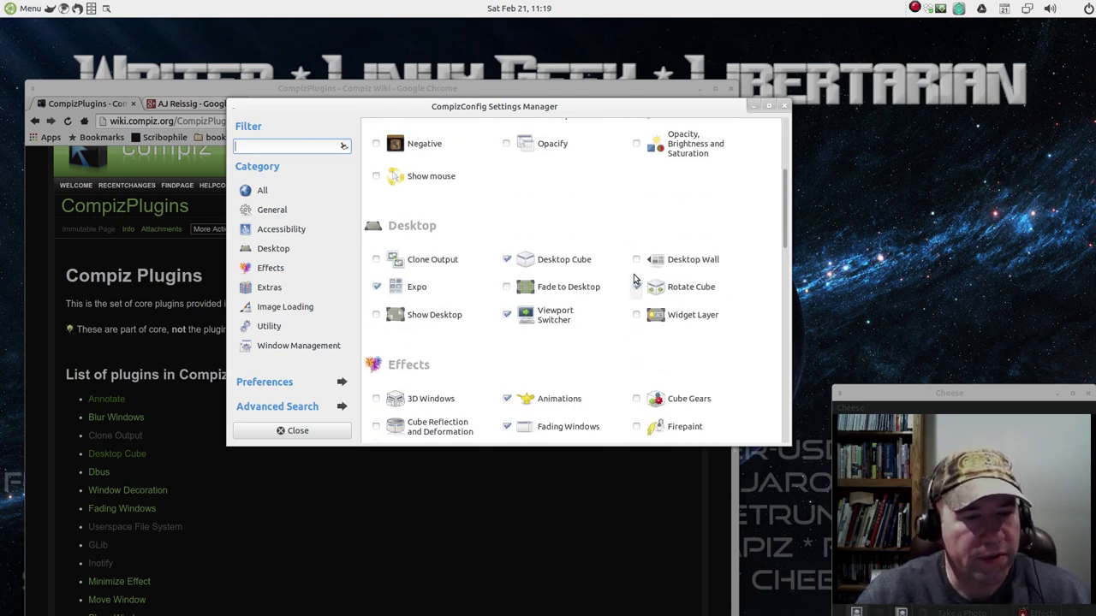
scroll(632, 278, "down", 10)
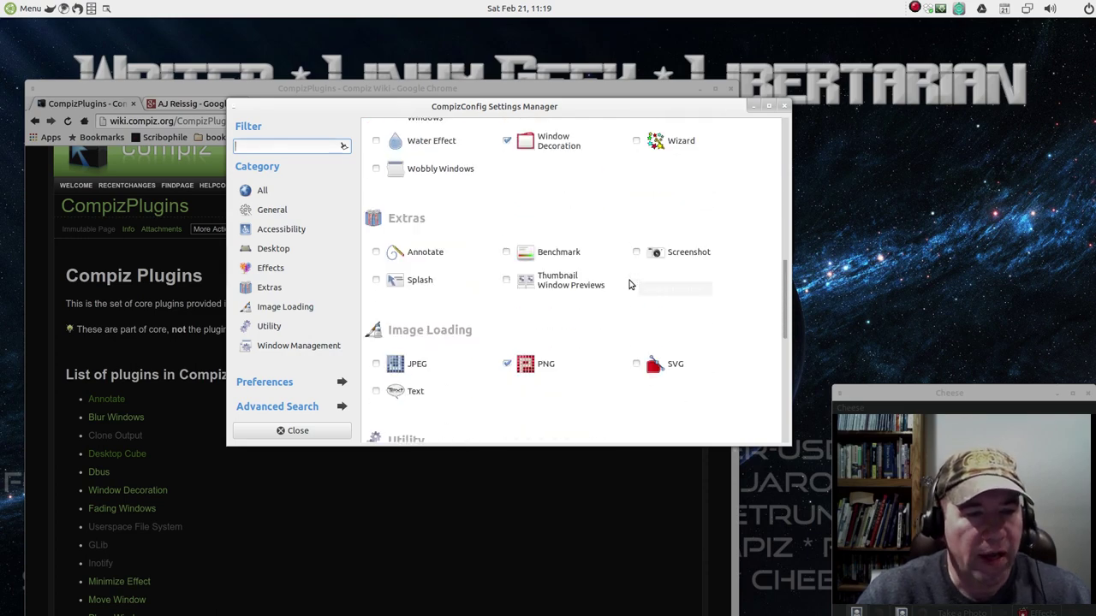
scroll(630, 290, "up", 12)
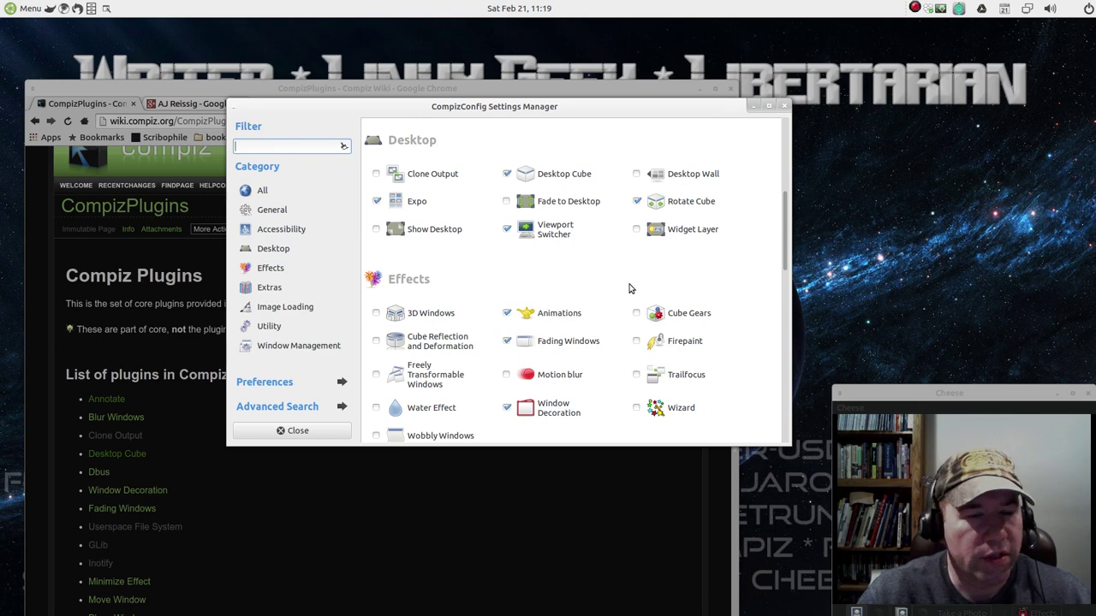
scroll(630, 290, "up", 5)
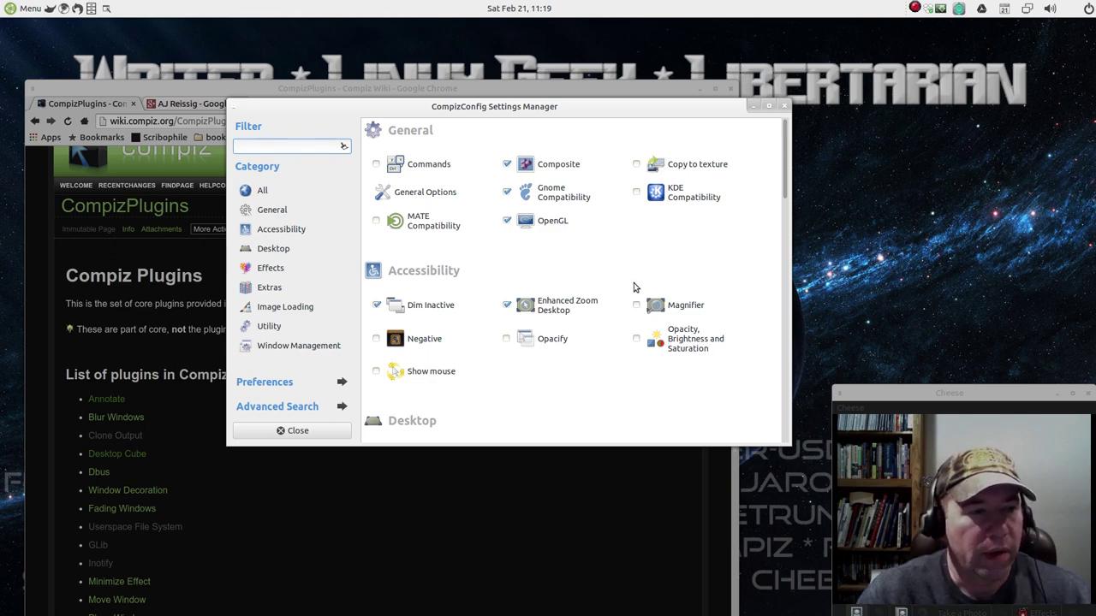
Bring the Compiz Wiki in Chrome forward briefly, then return to CompizConfig Settings Manager and skim the Desktop and Effects plugins.
left_click(332, 89)
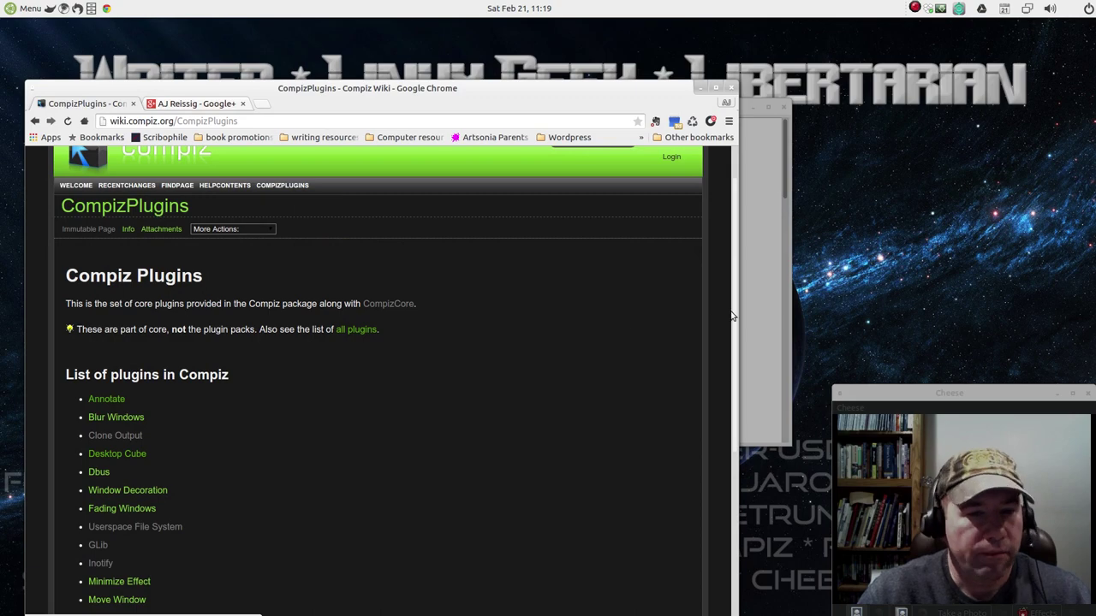
left_click(764, 224)
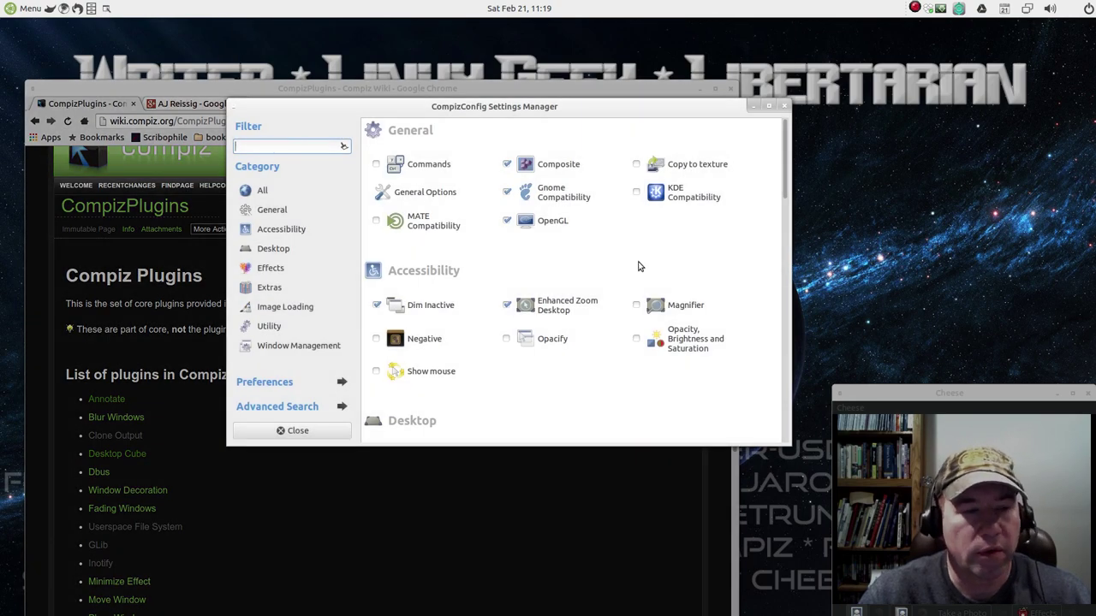
scroll(531, 333, "down", 5)
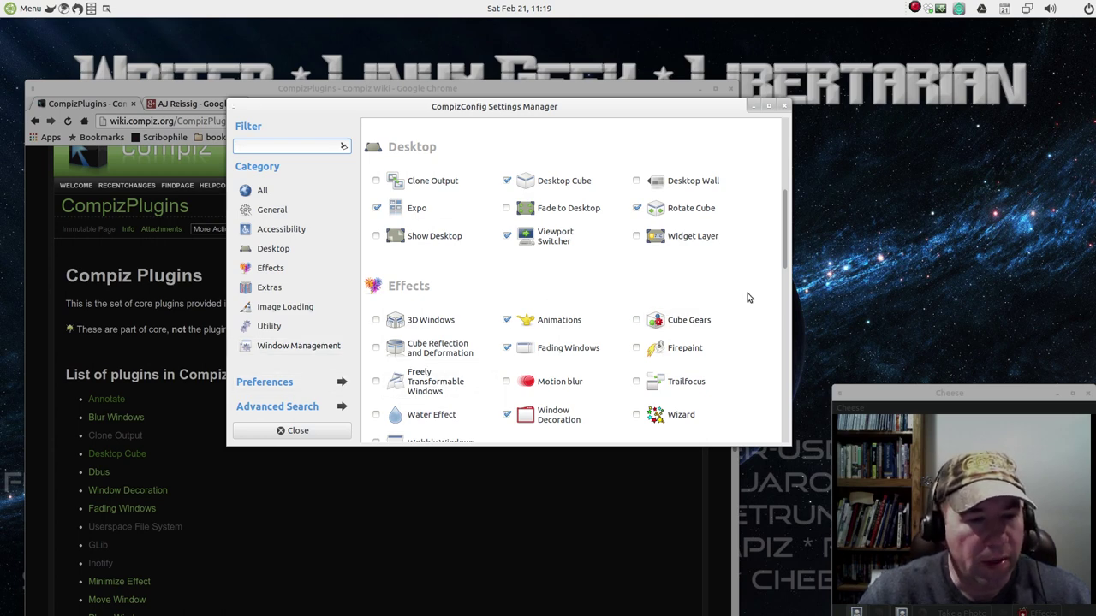
scroll(748, 297, "up", 5)
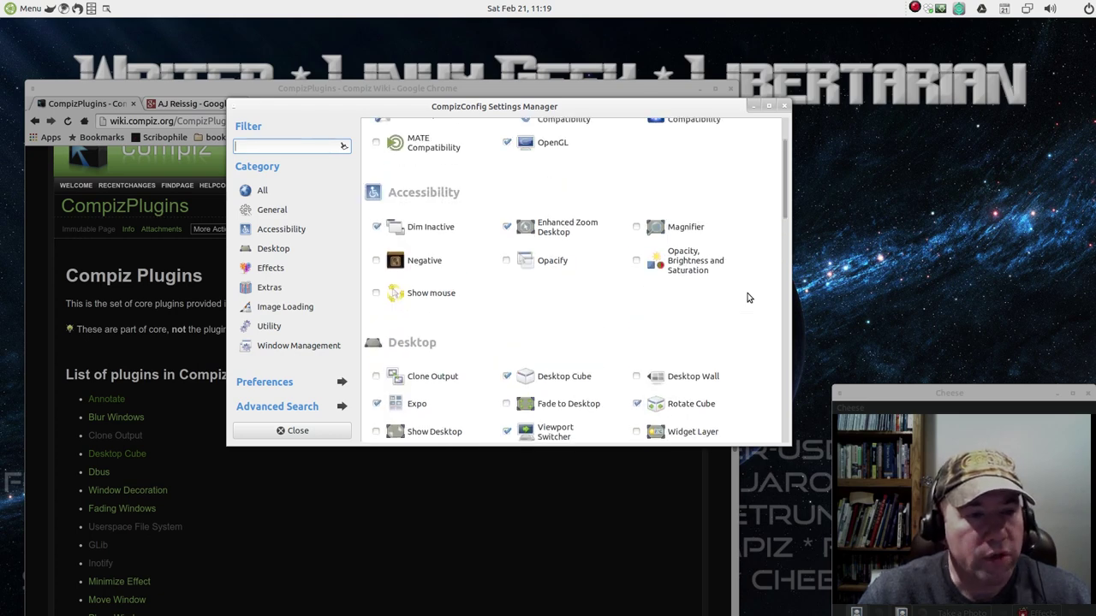
scroll(747, 297, "up", 2)
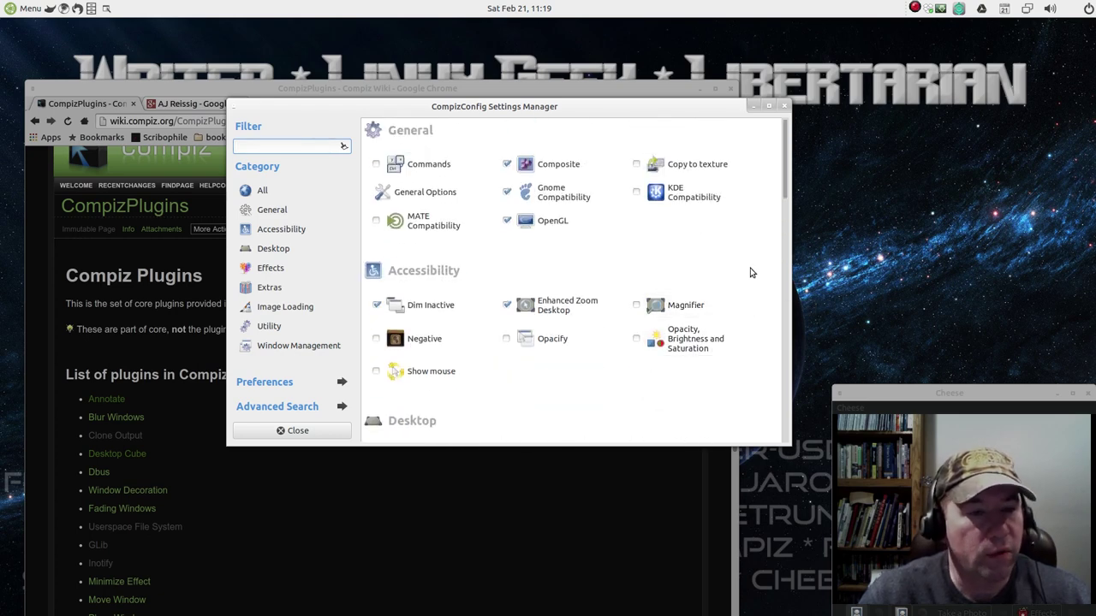